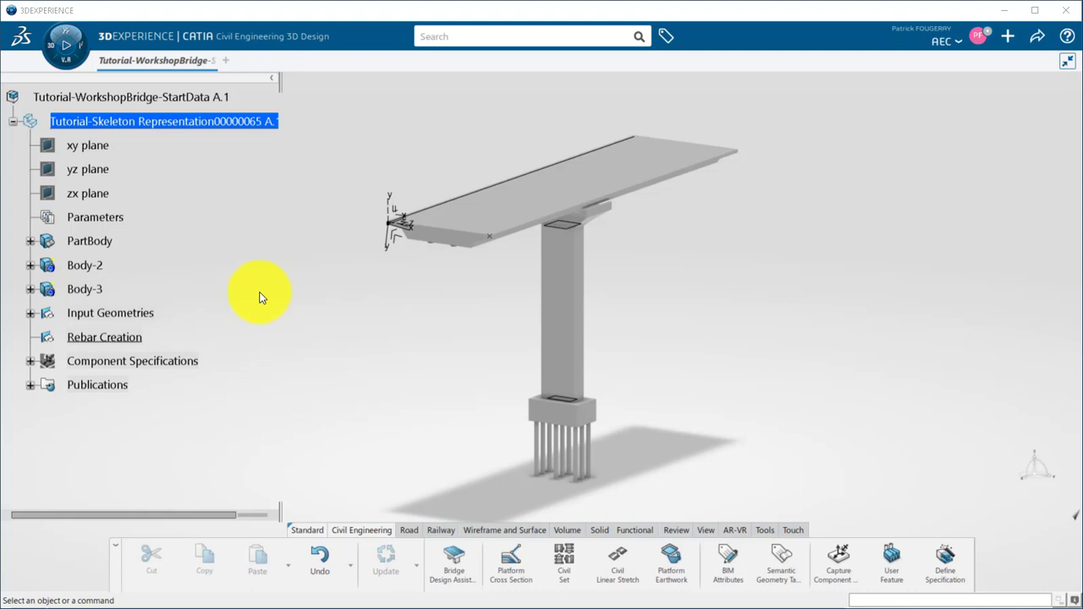
Switch to Concrete Structures 3D Design and set the fill transparency of Body-2 to about 110
left_click(50, 58)
left_click(277, 495)
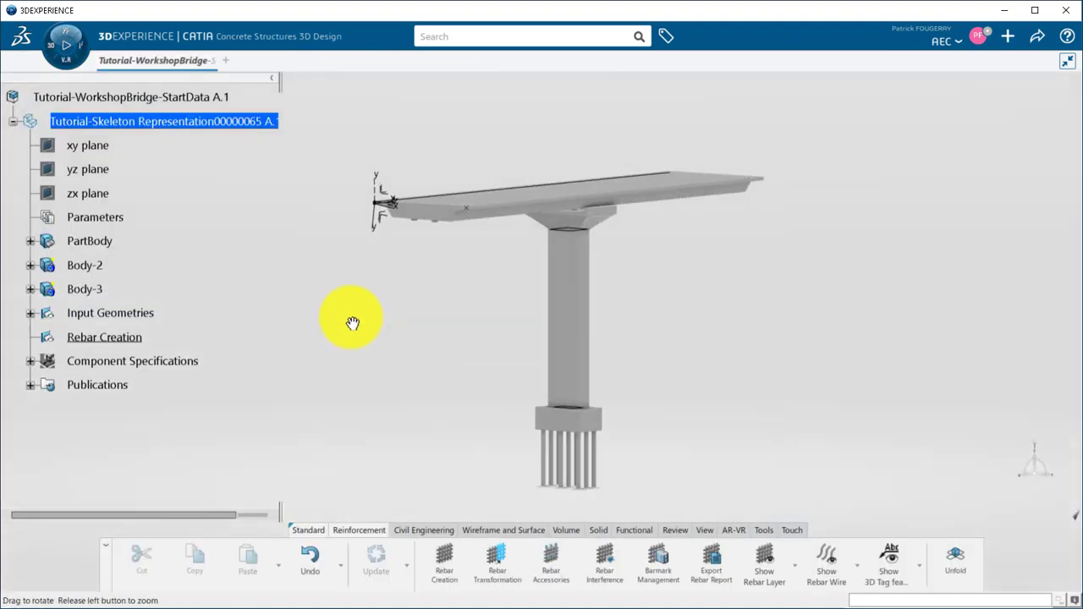
left_click(74, 265)
right_click(74, 265)
left_click(161, 350)
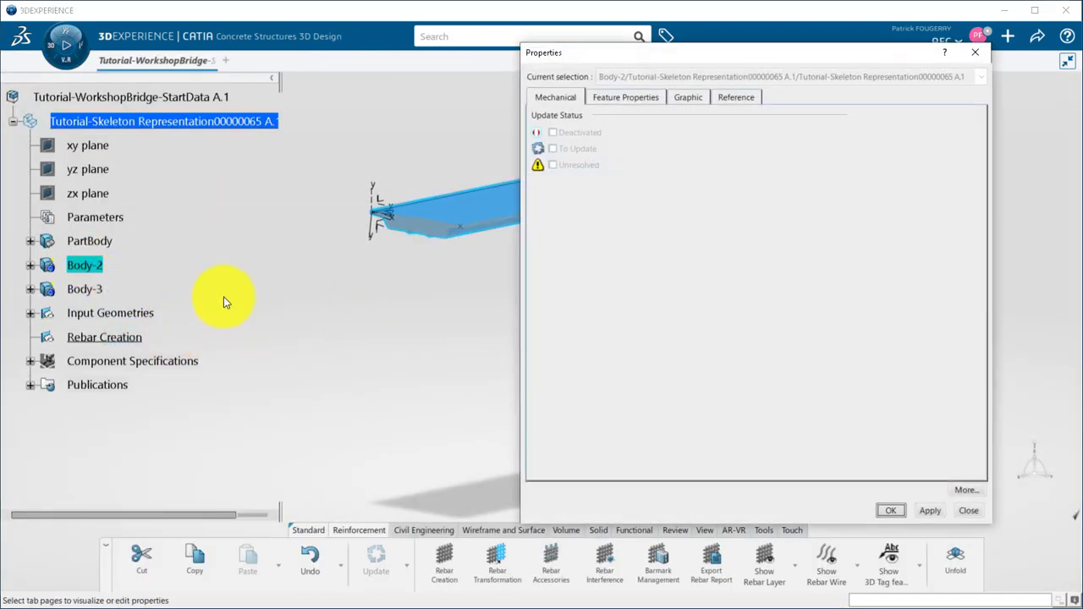
left_click(687, 98)
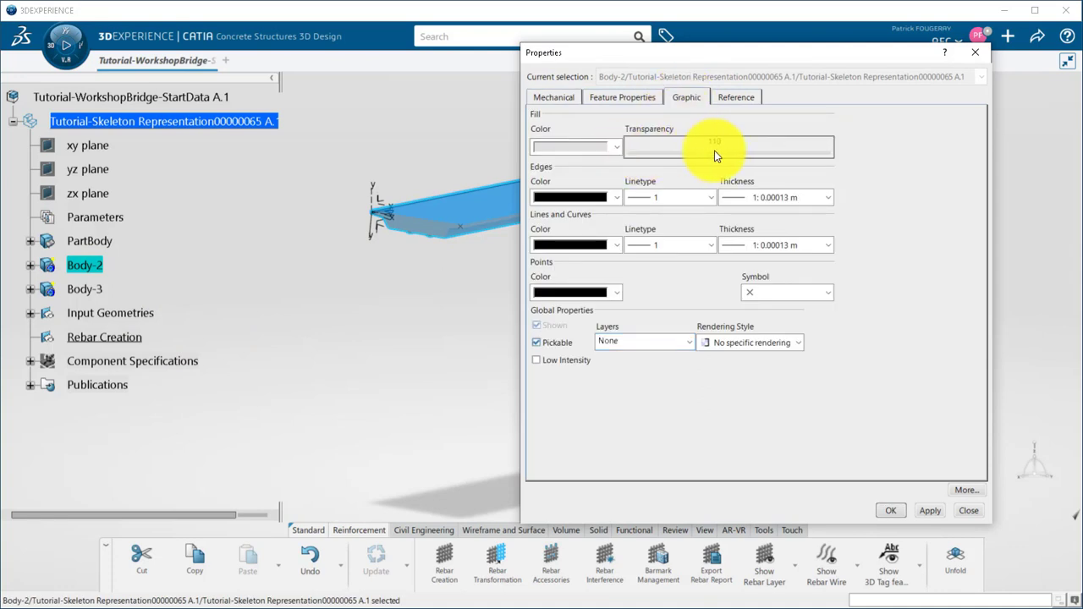
left_click(926, 510)
left_click(898, 513)
left_click(493, 279)
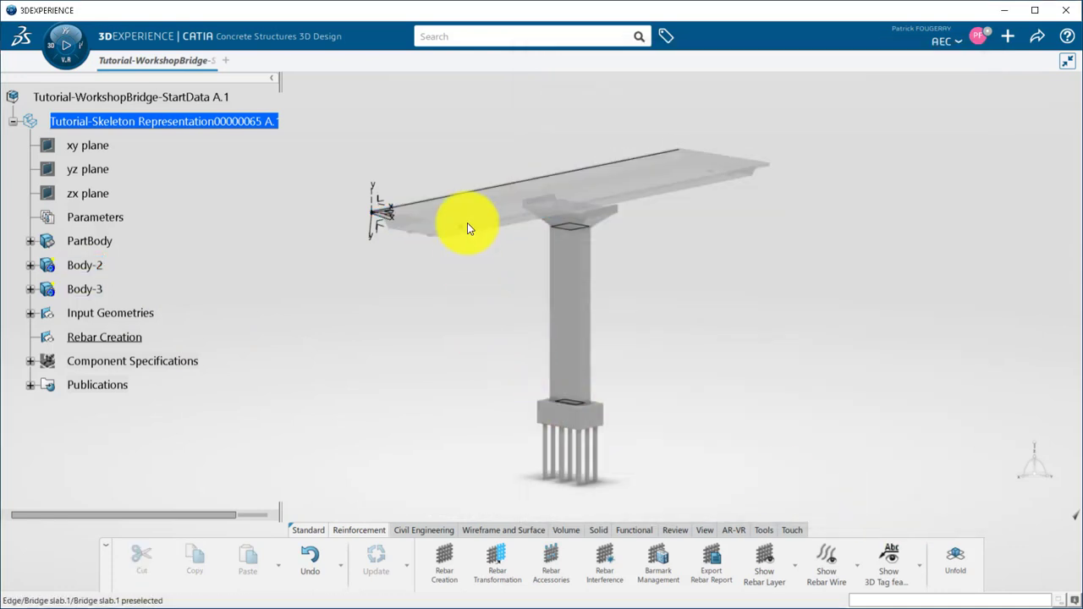
Make Body-3 semi-transparent by raising its fill transparency in the graphic properties
right_click(82, 292)
left_click(127, 264)
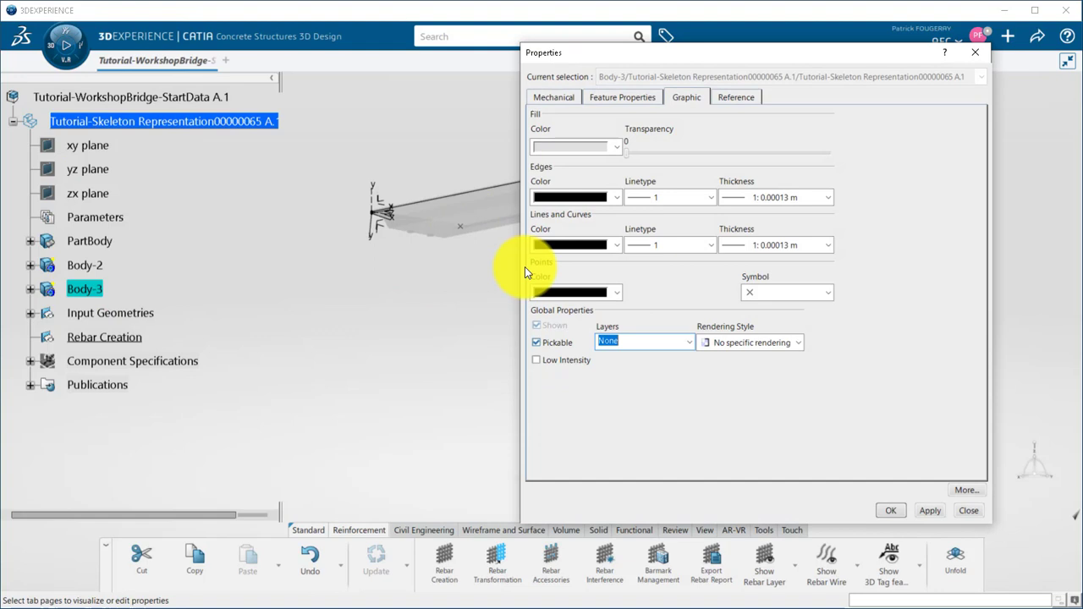
left_click_drag(629, 154, 739, 154)
left_click(892, 511)
left_click(476, 430)
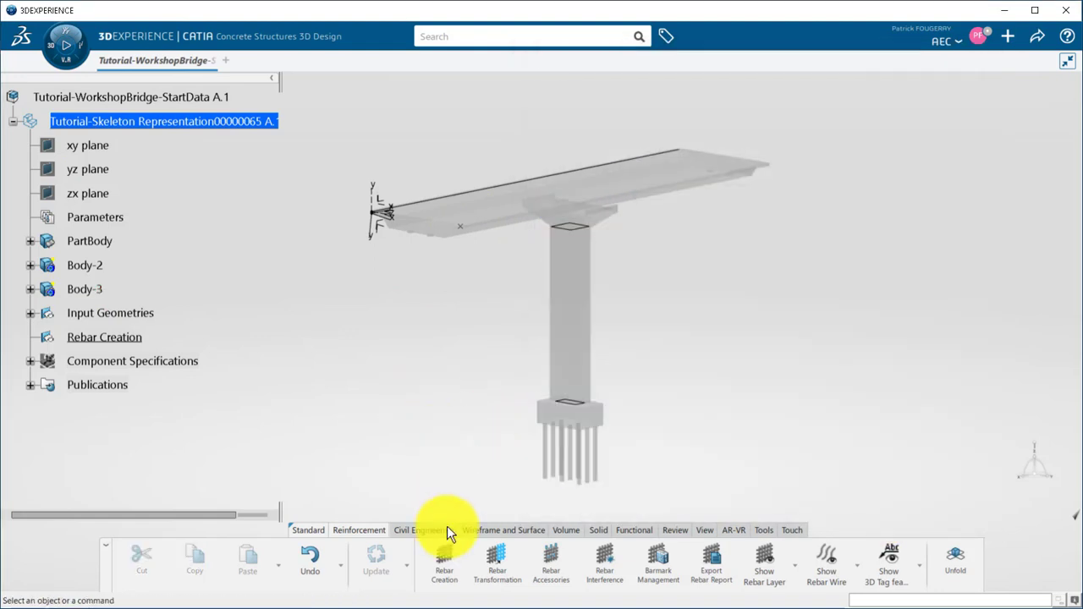
Start Rebar Creation and choose the Frame 1 (Adaptive LP) reinforcing bar type from the template catalog
left_click(443, 560)
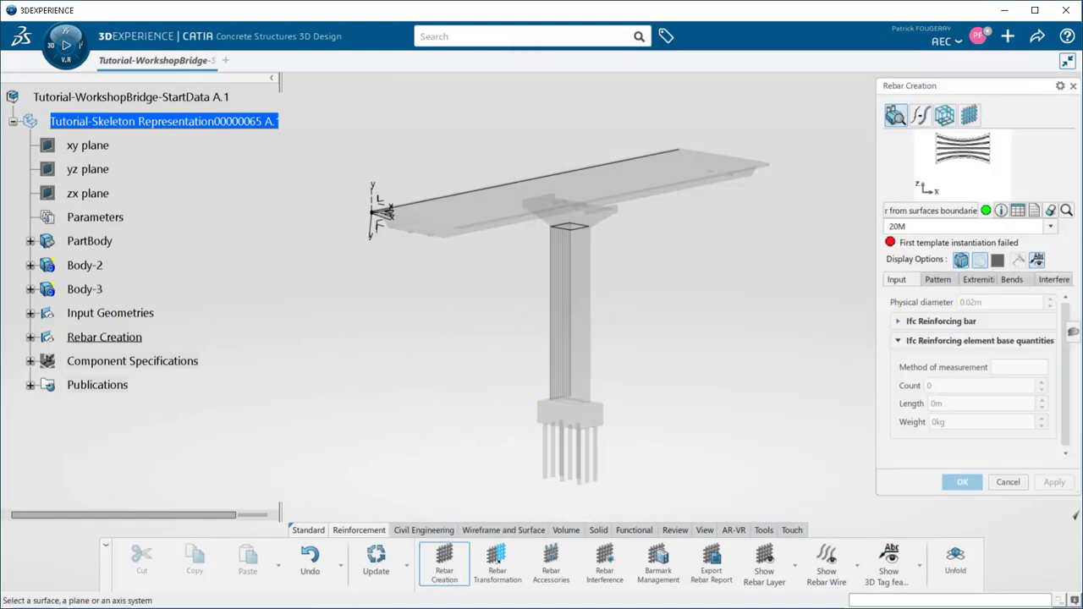
left_click(1068, 212)
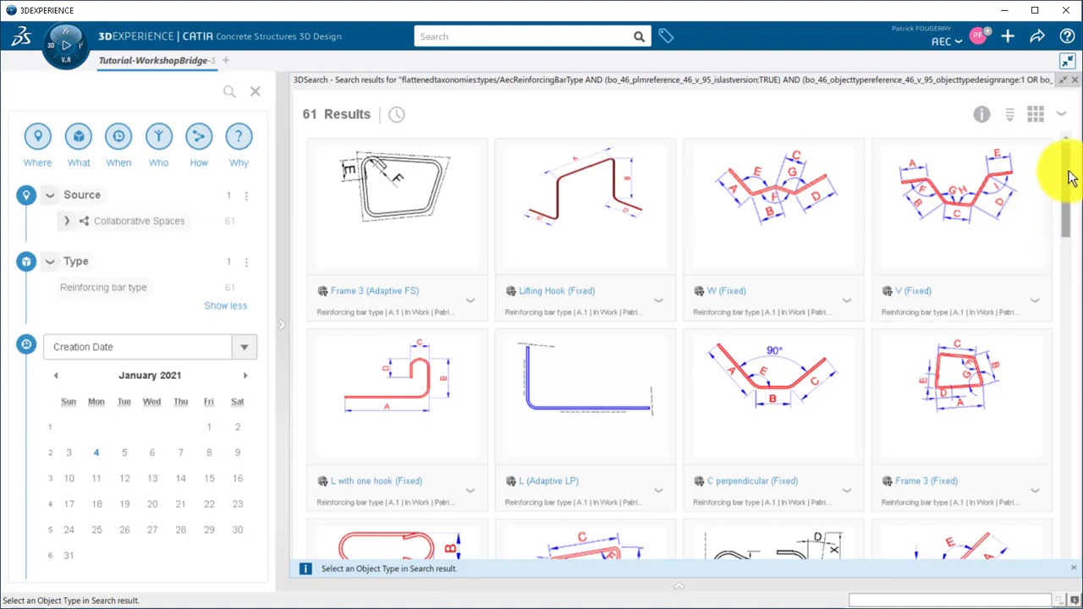
left_click_drag(1068, 178, 1069, 193)
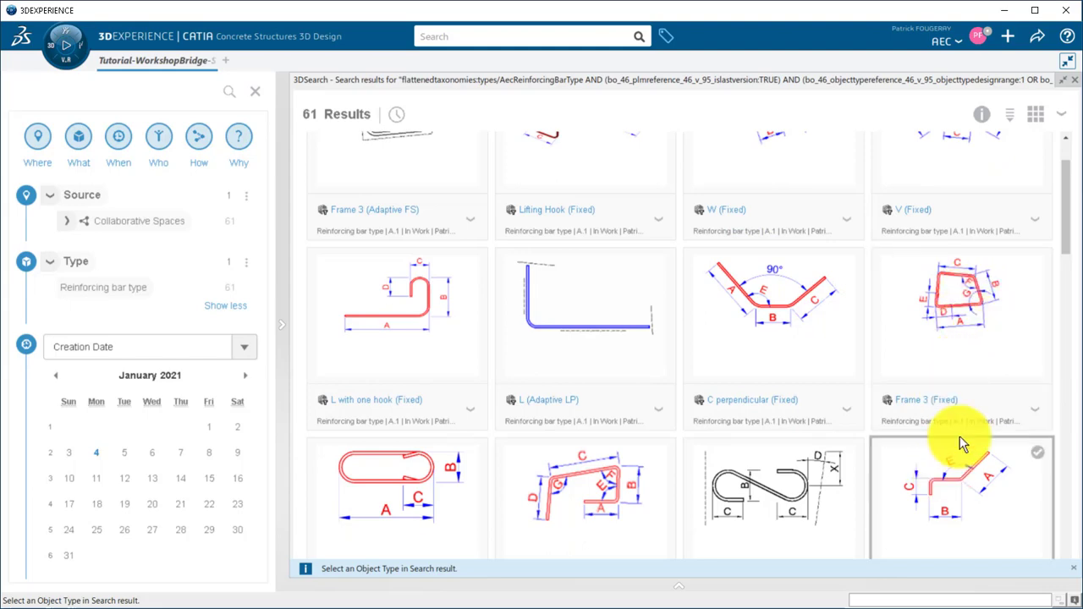
left_click_drag(1069, 241, 1058, 325)
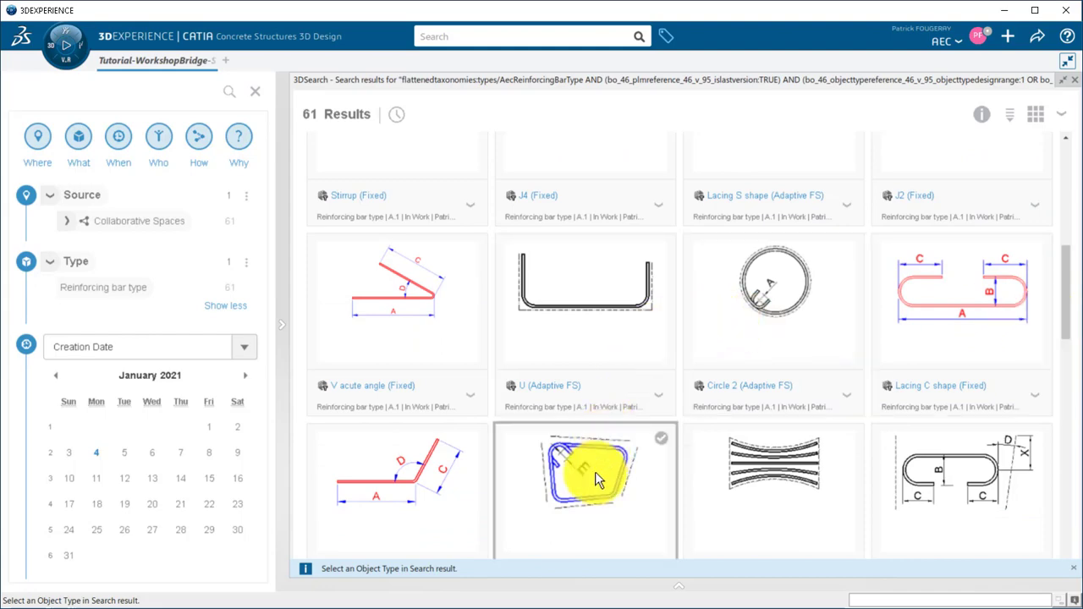
scroll(595, 472, "down", 2)
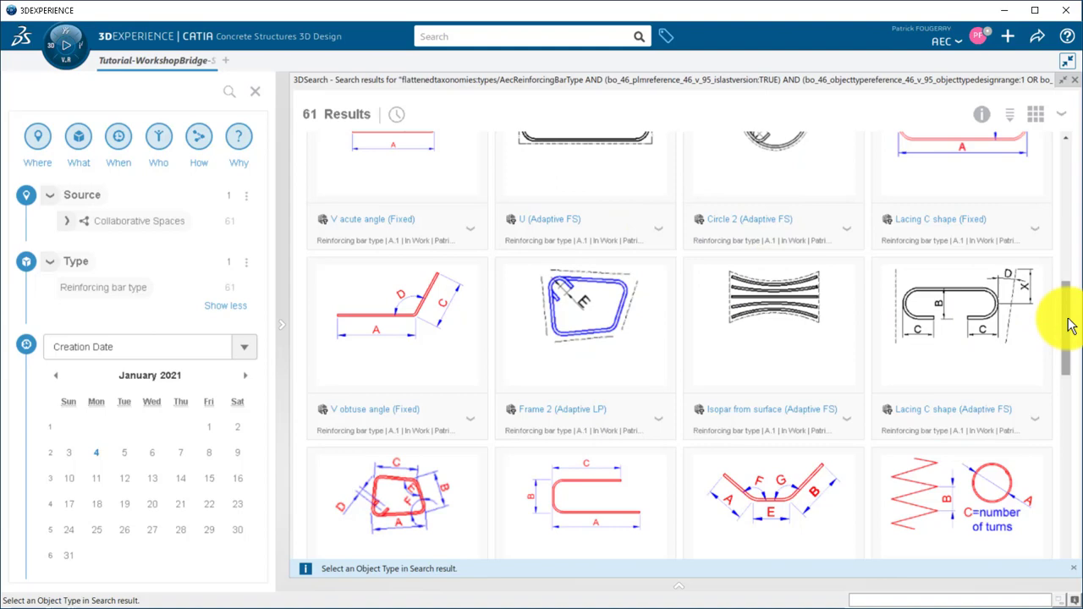
left_click_drag(1071, 326, 1066, 557)
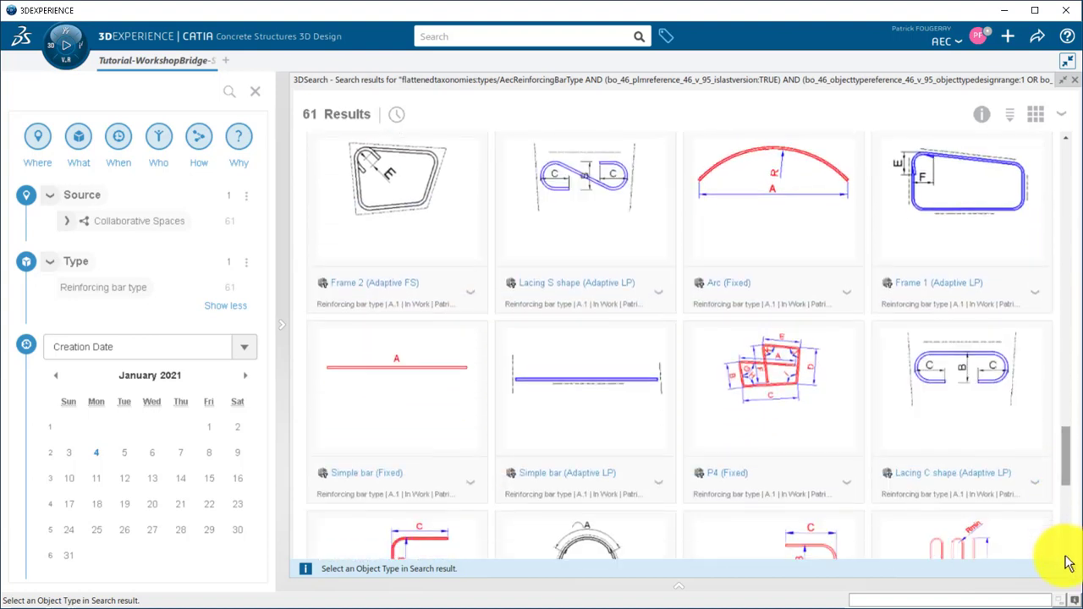
left_click(974, 211)
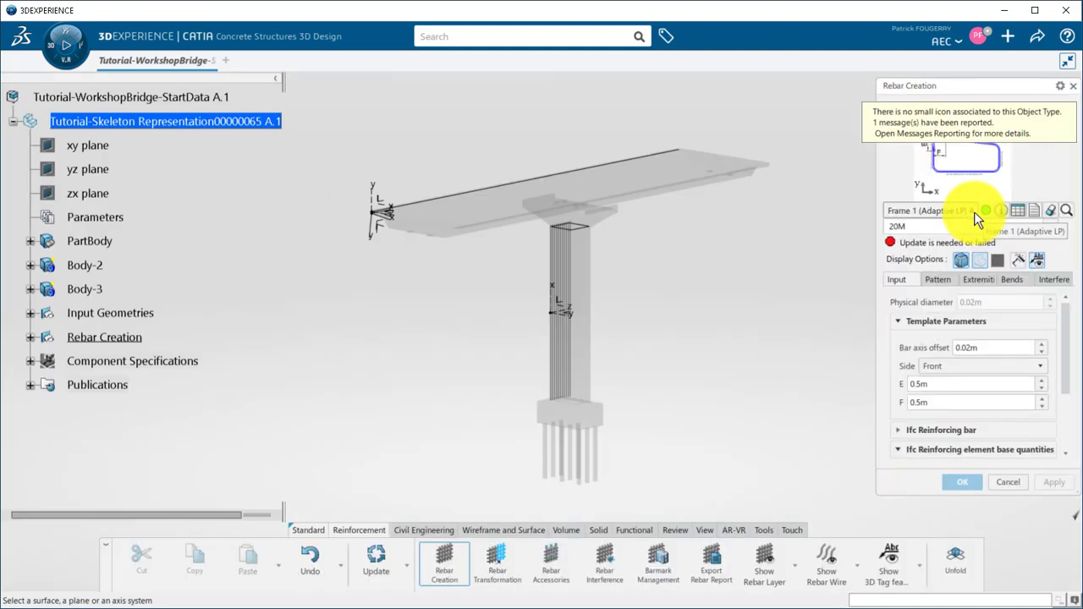
Set the bar configuration to 45M and place the frame rebar on the end face of the bridge slab
left_click(1050, 226)
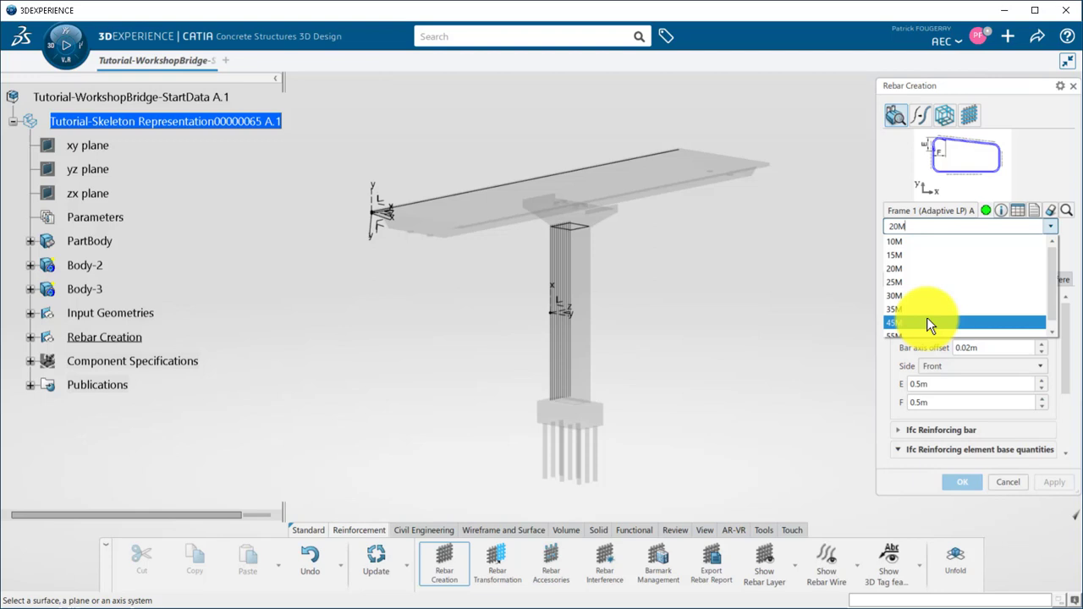
left_click(928, 322)
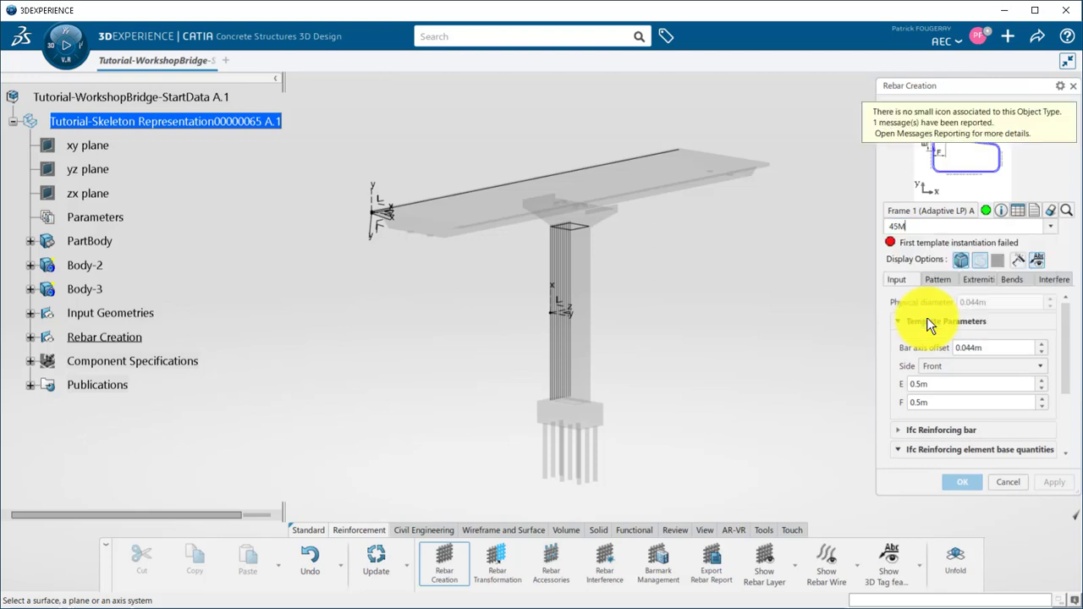
middle_click_drag(453, 297, 443, 271)
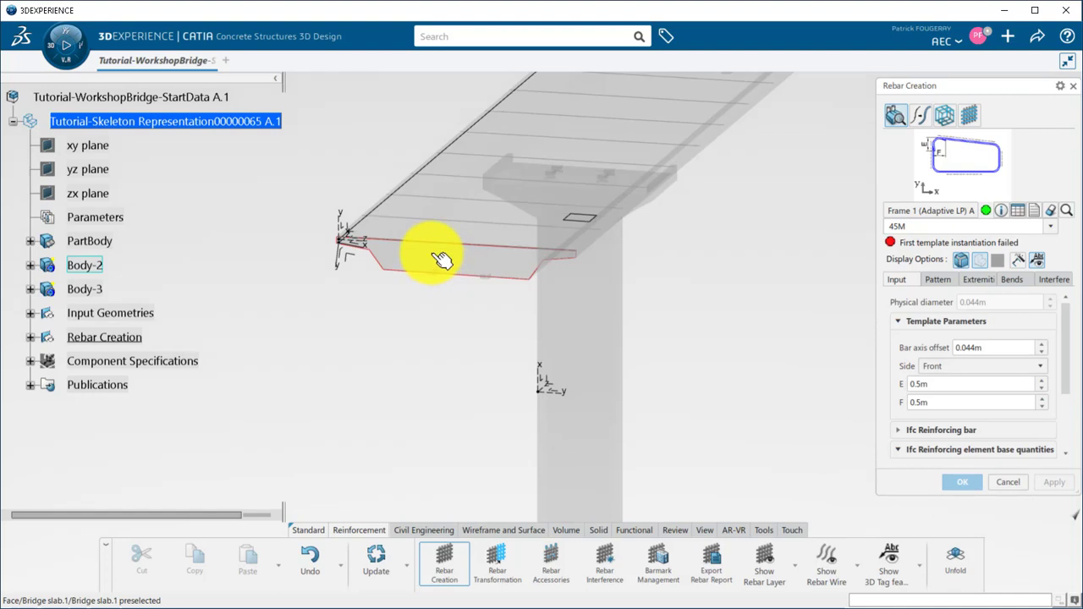
left_click(441, 259)
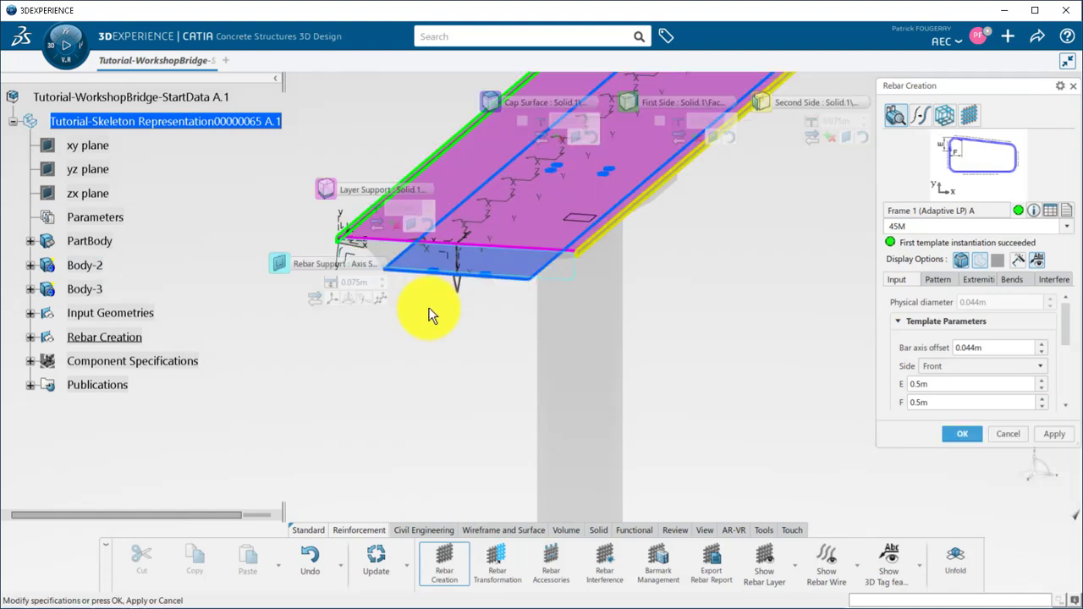
Offset the frame 2.2 m from the first and second sides, 0.15 m from the layer support and 0.09 m from the cap surface
middle_click_drag(429, 308, 455, 443)
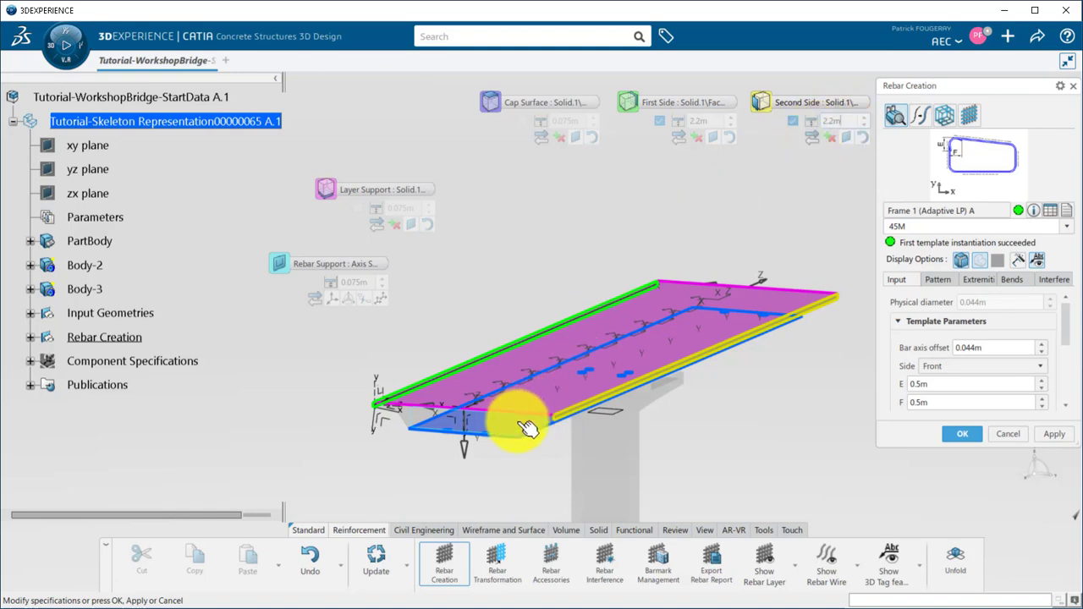
scroll(551, 411, "up", 5)
scroll(525, 372, "down", 3)
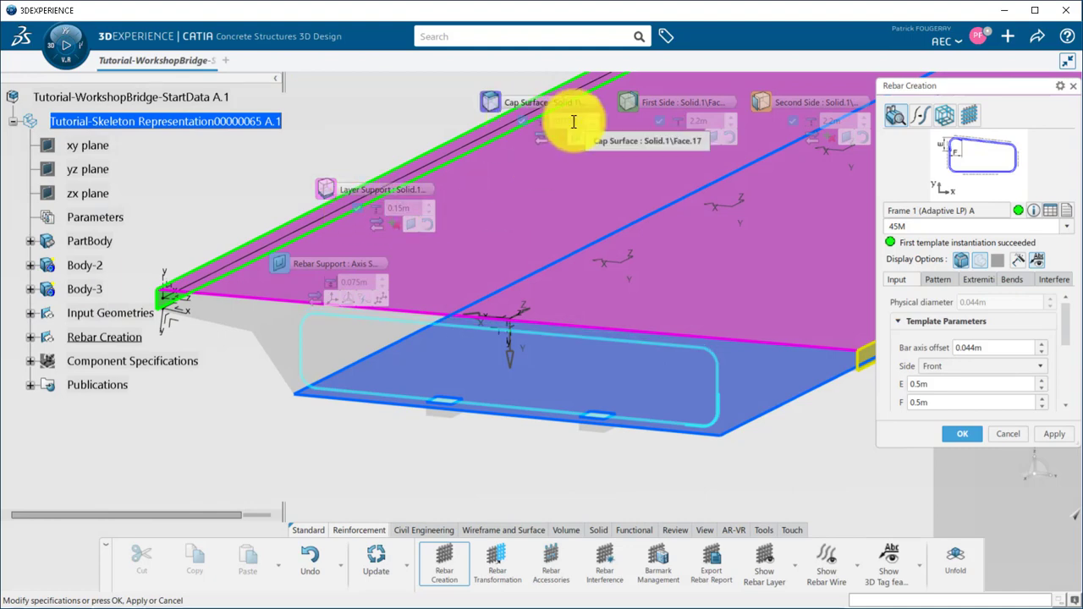
left_click_drag(562, 121, 573, 121)
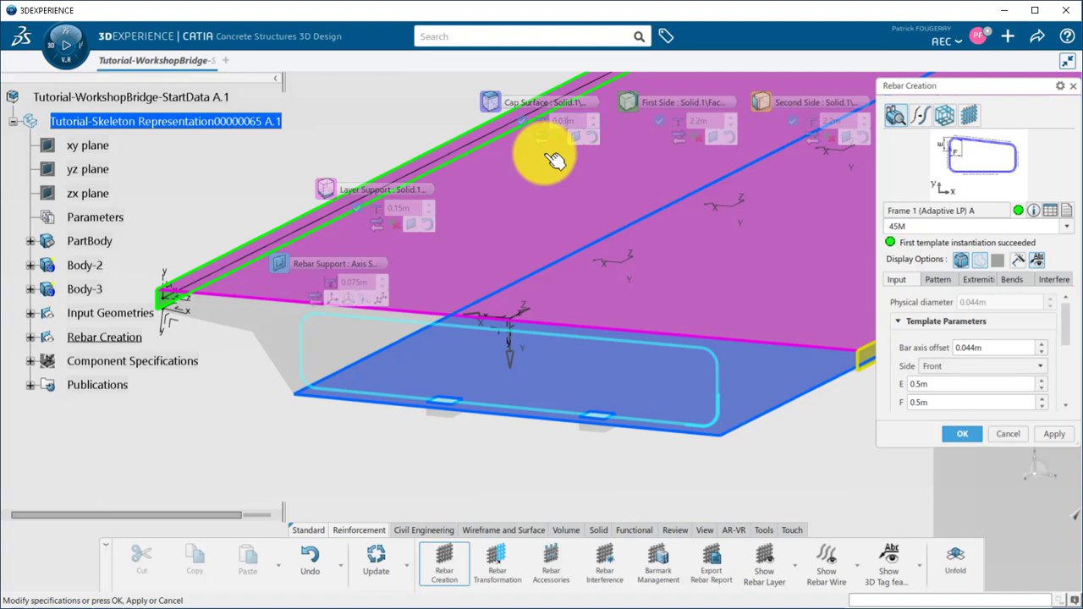
Repeat the frame along the bridge slab in a linear pattern driven by a spacing of 1 m and complete the rebar layer
left_click(940, 280)
left_click(992, 326)
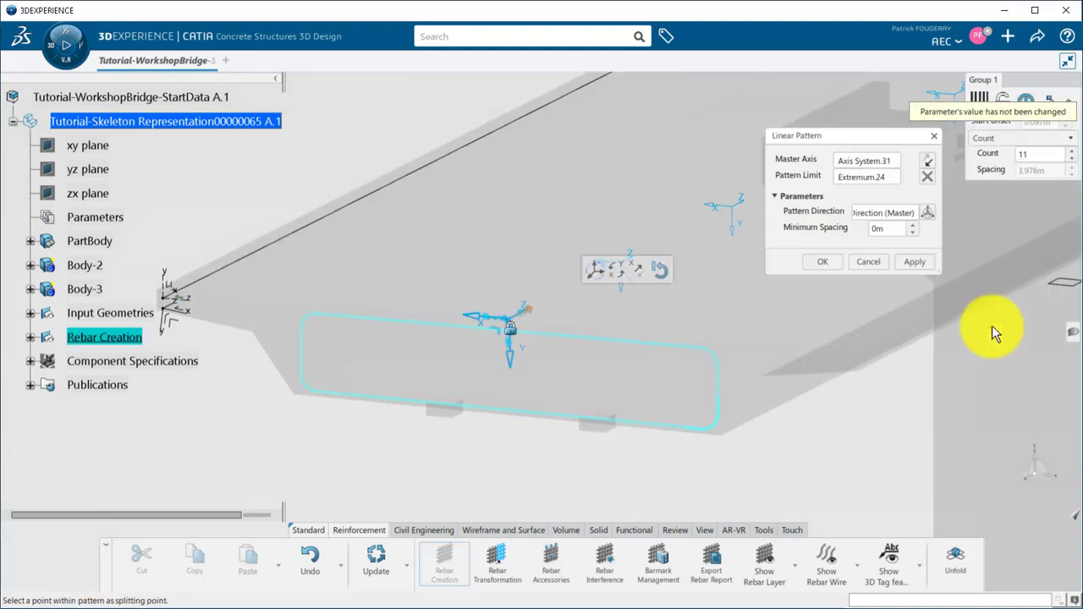
middle_click_drag(625, 201, 641, 325)
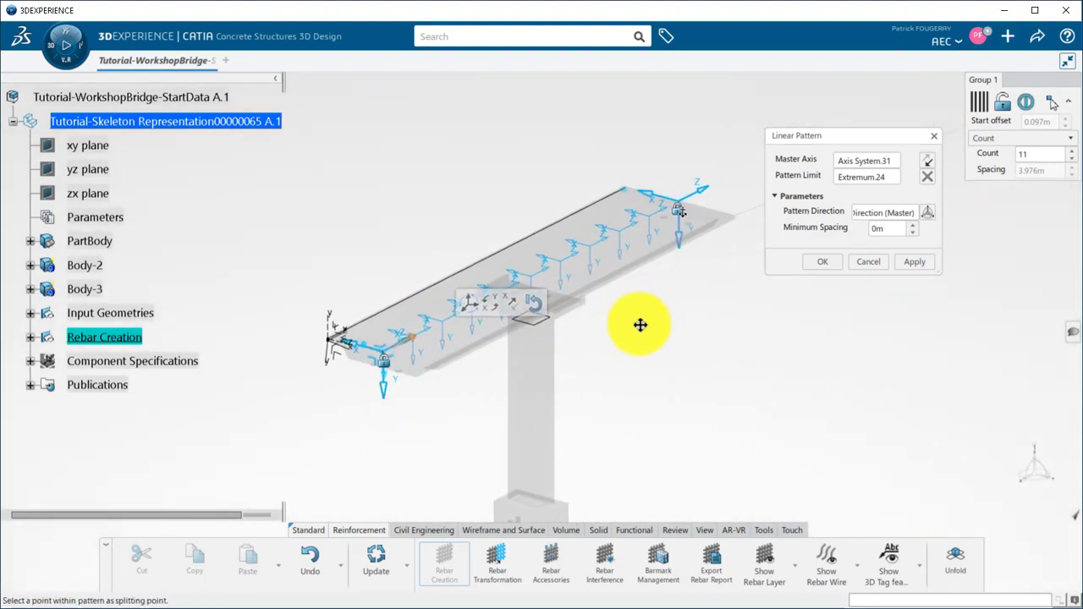
left_click(1008, 138)
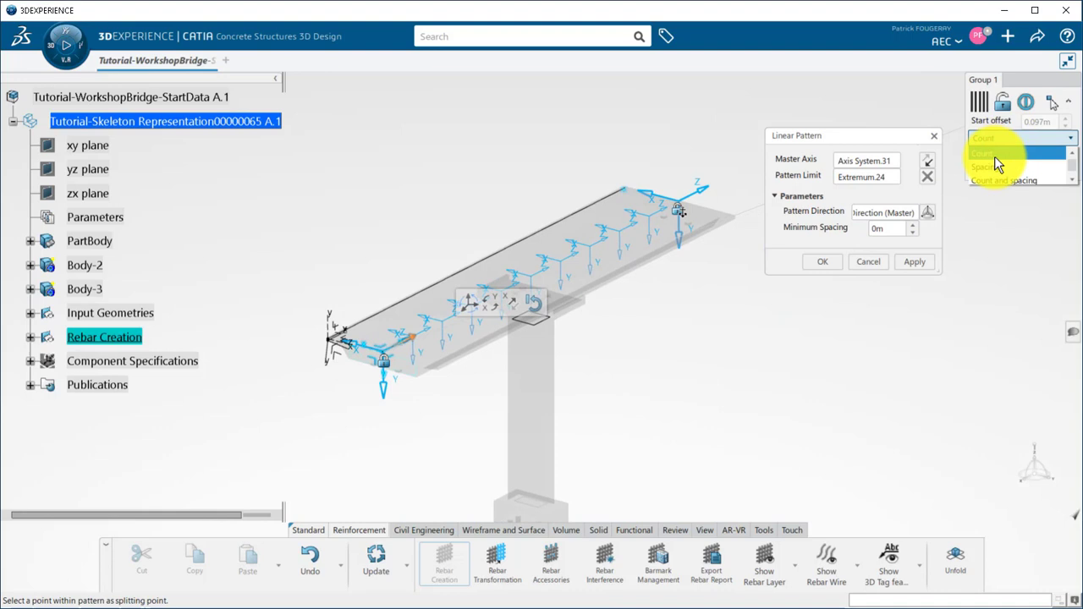
left_click(995, 168)
left_click_drag(1043, 171, 1014, 172)
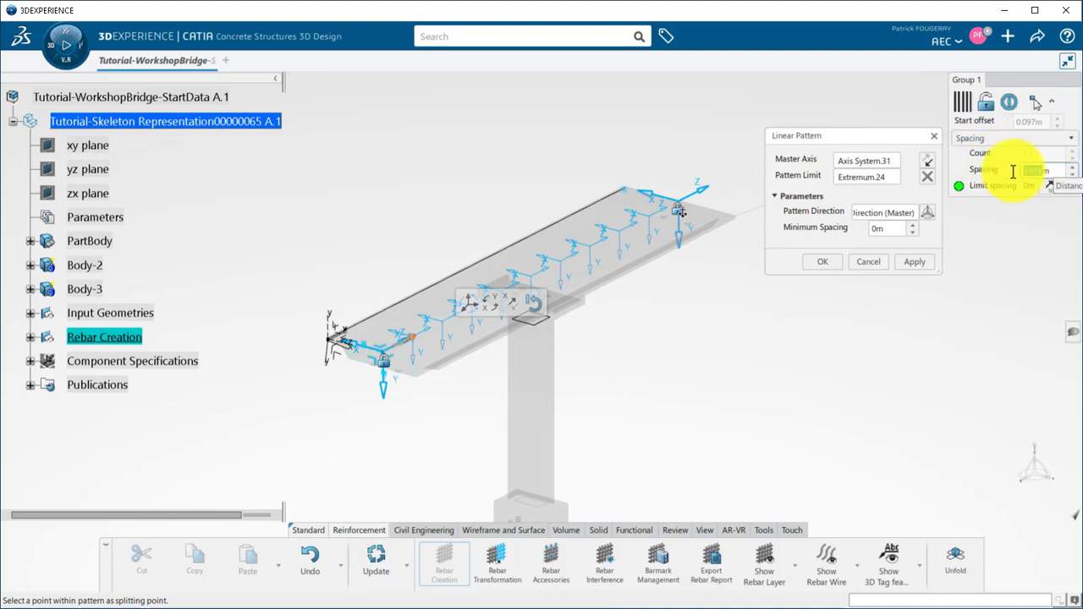
type("1")
key("Return")
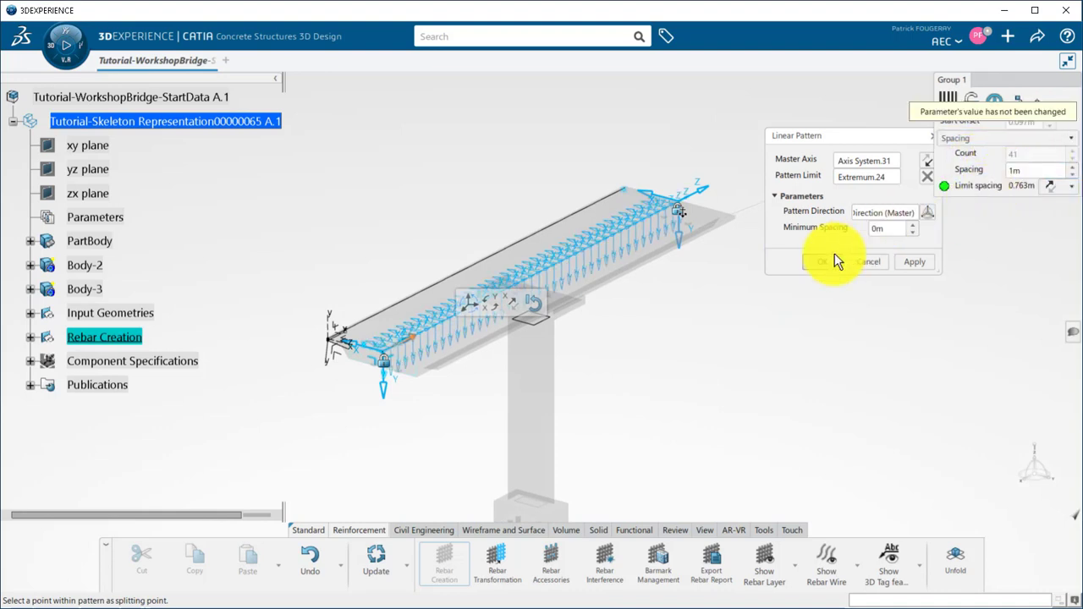
middle_click_drag(804, 297, 830, 273)
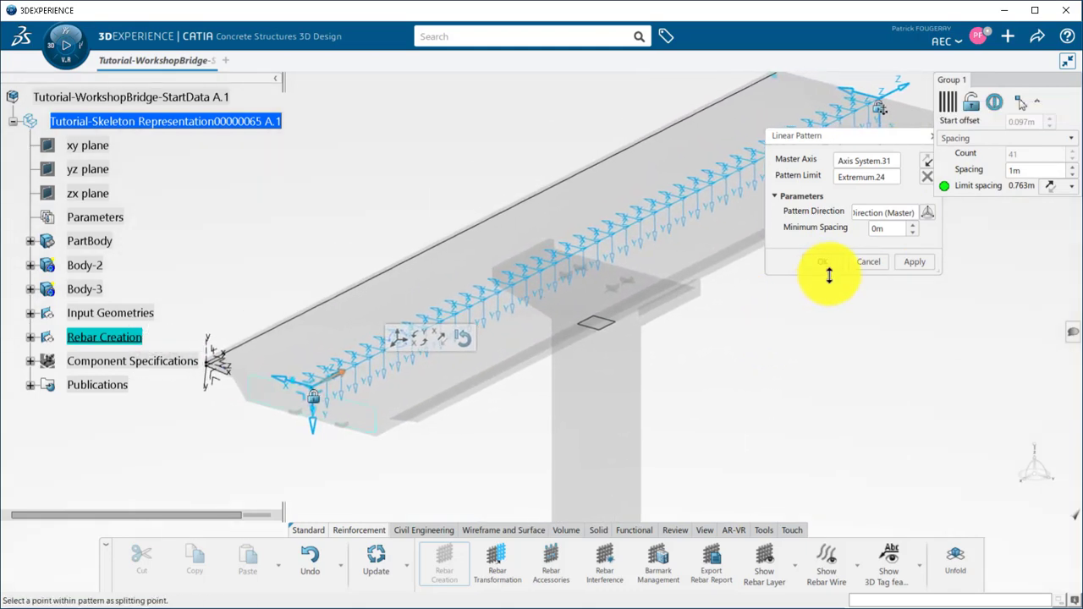
left_click(921, 262)
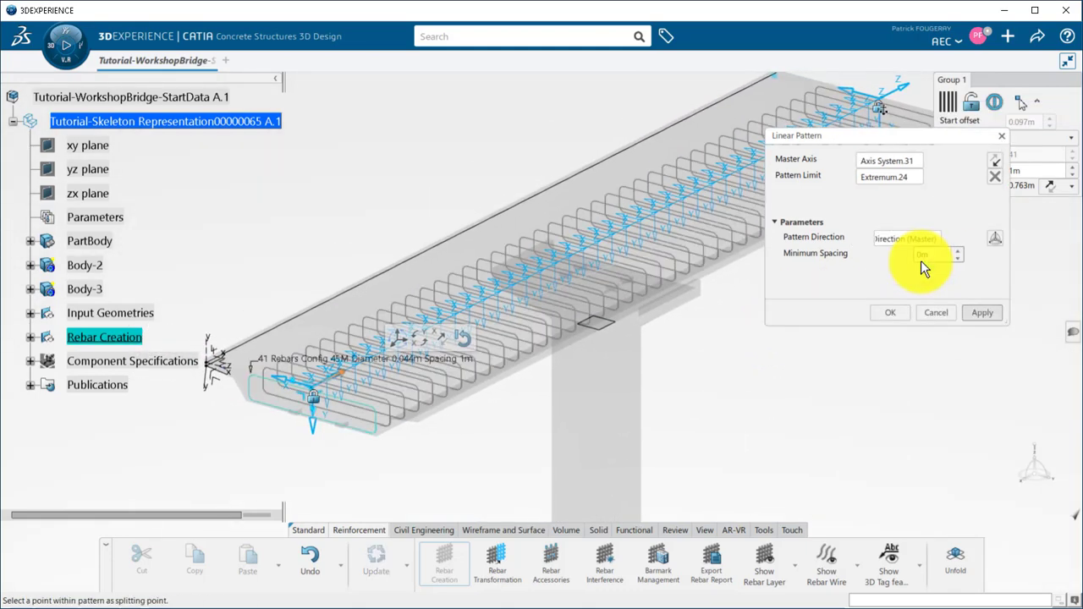
left_click(896, 313)
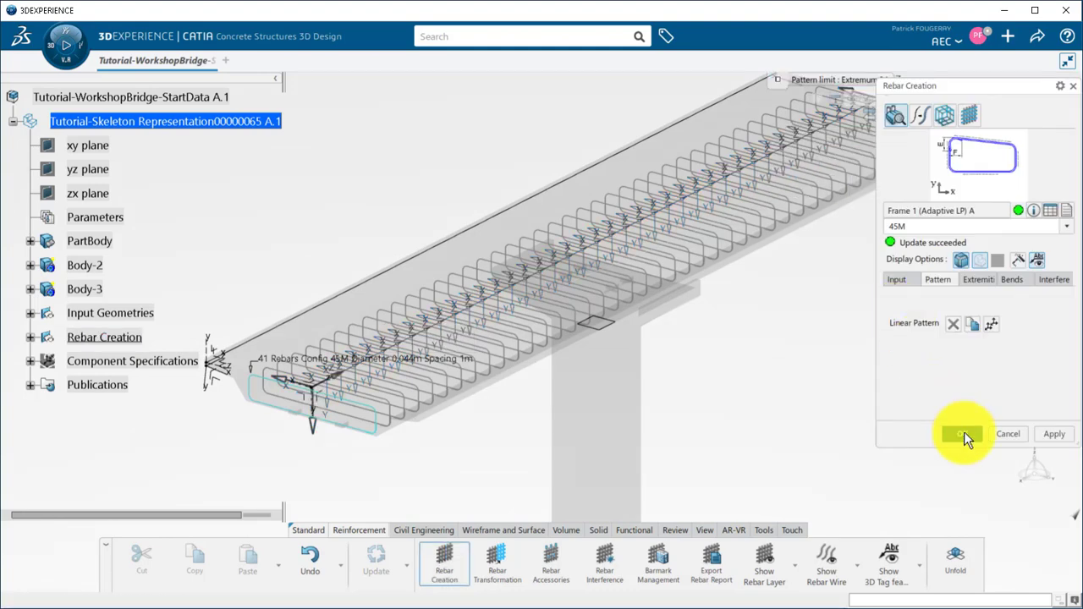
left_click(965, 433)
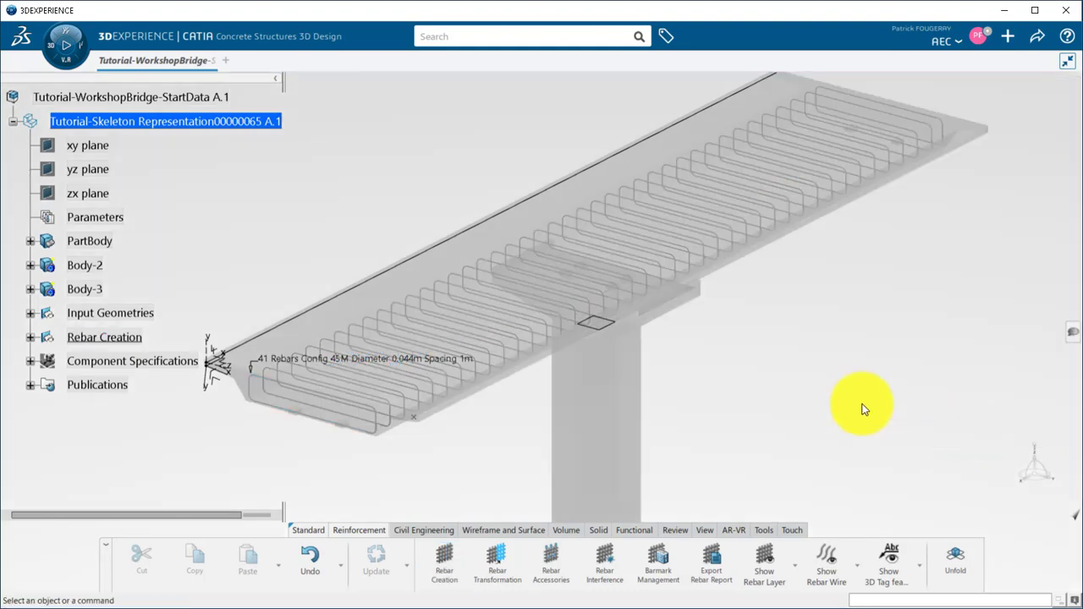
Examine the frame rebar layer in the slab by highlighting it under Rebar Creation in the tree
left_click(31, 337)
left_click(108, 369)
middle_click_drag(368, 454, 513, 424)
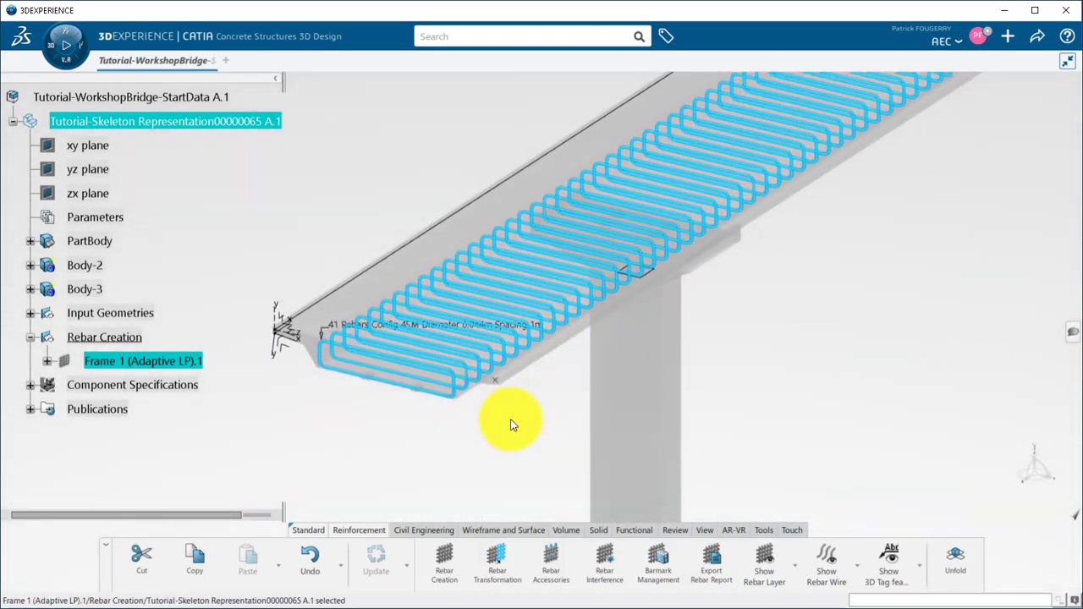
left_click(512, 425)
Start another Rebar Creation and choose the Simple bar (Adaptive FS) reinforcing bar type
left_click(435, 554)
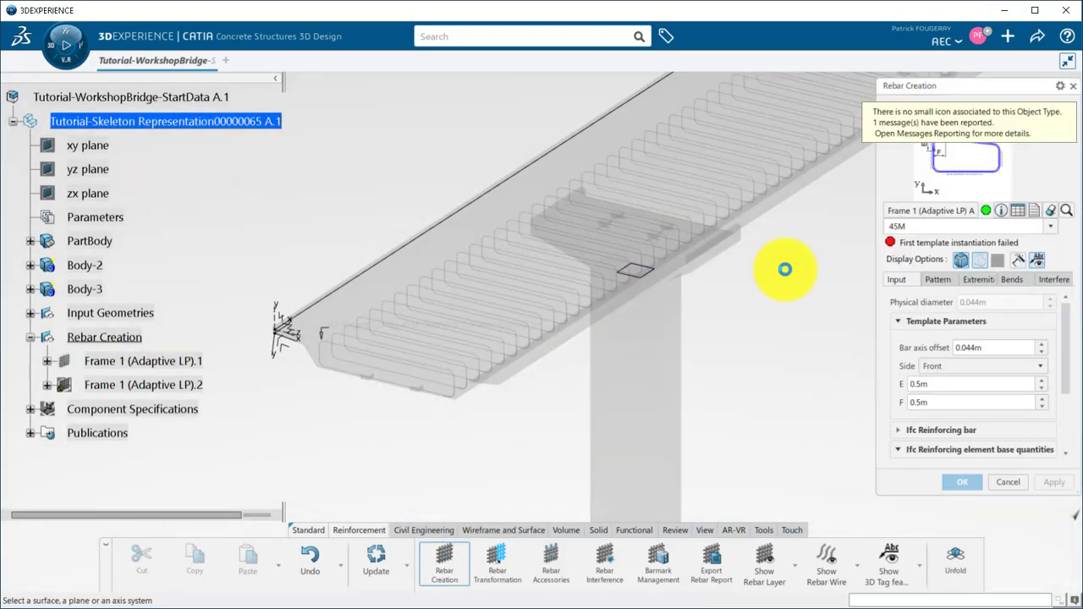
left_click(1066, 210)
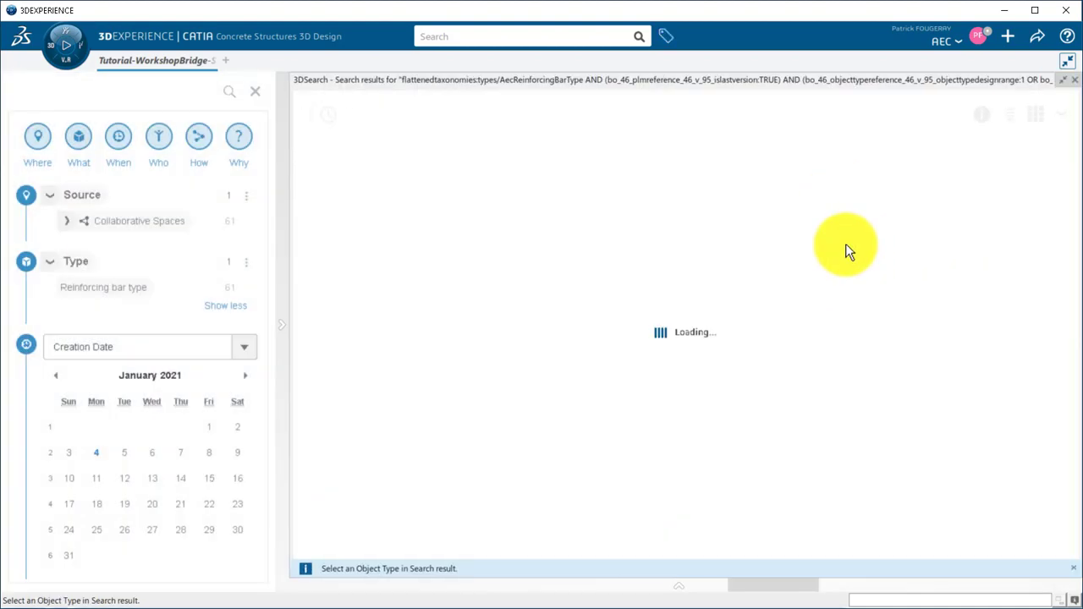
left_click_drag(1067, 174, 1057, 435)
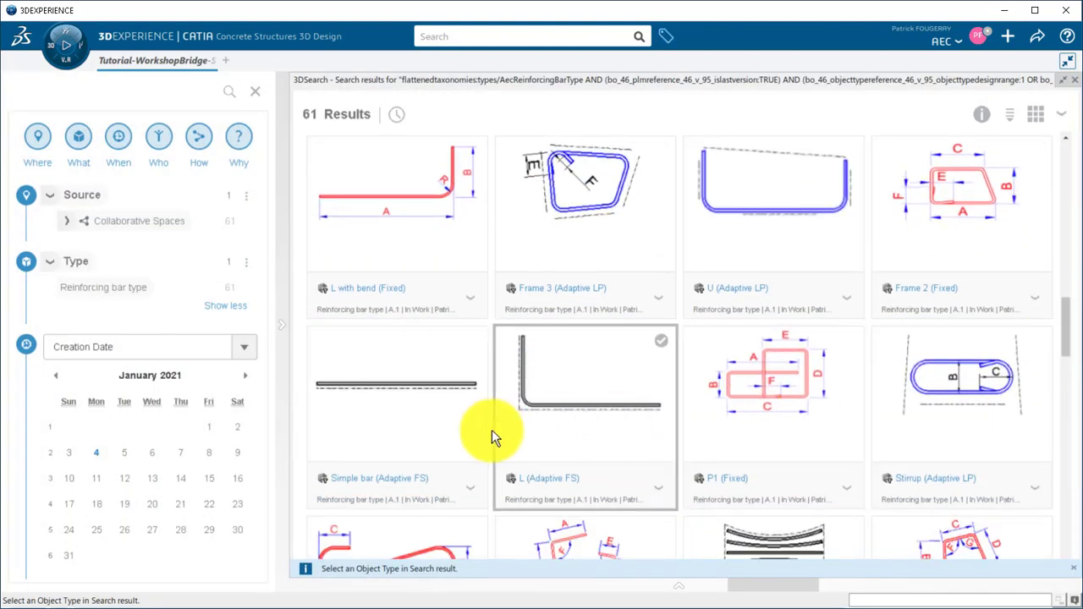
scroll(370, 389, "down", 1)
left_click(360, 261)
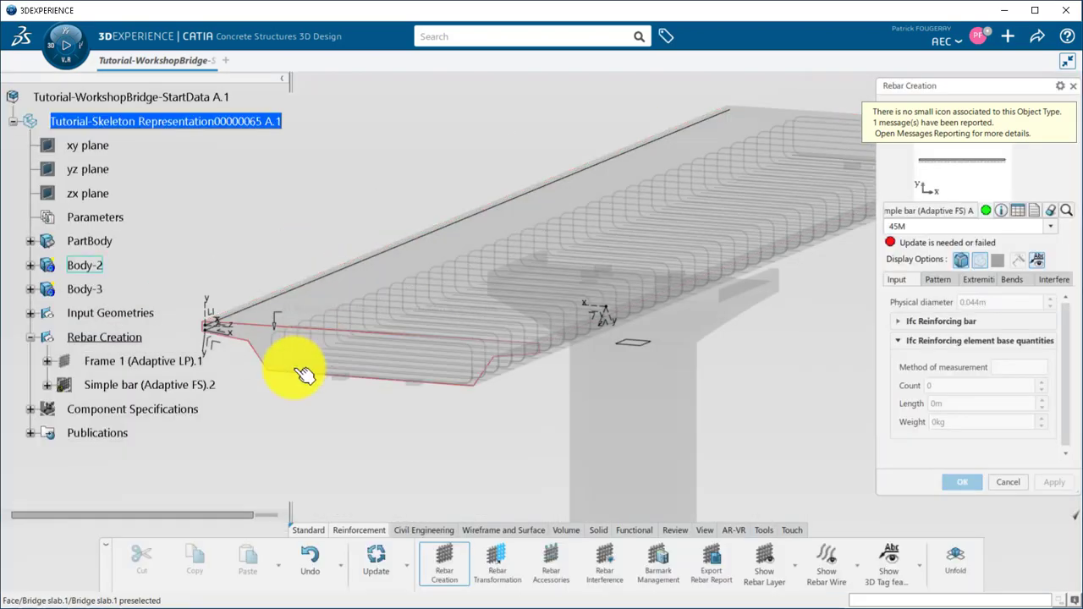
Place the simple bar using the bridge slab solid as layer support and the axis system at the slab's end corner as rebar support
middle_click_drag(290, 367, 429, 245)
left_click(343, 370)
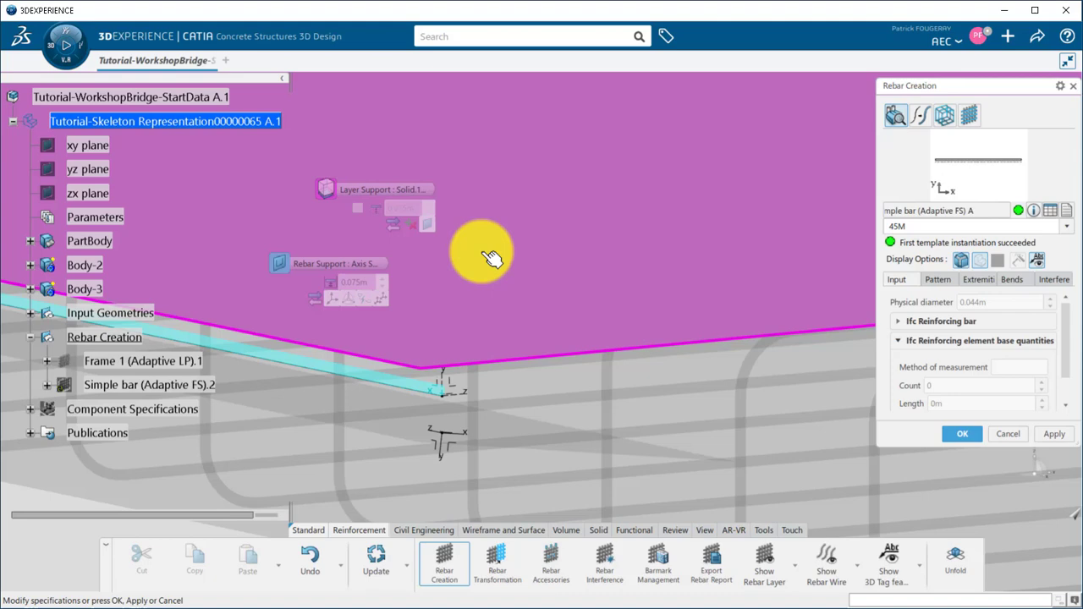
middle_click_drag(491, 258, 447, 455)
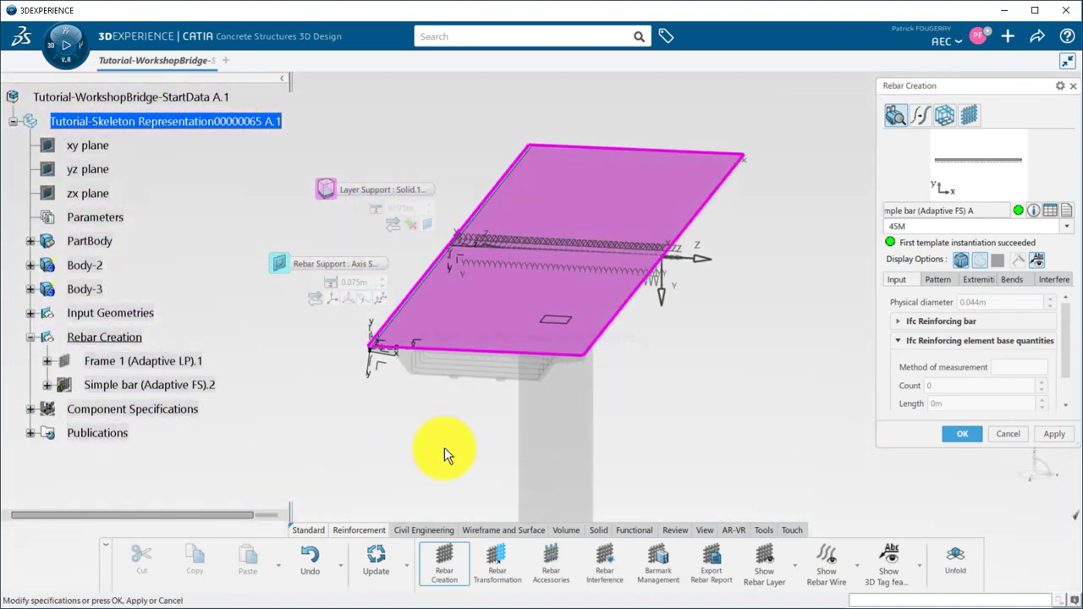
Repeat the simple bar across the slab in a linear pattern driven by a spacing of 0.4 m and complete the rebar layer
left_click(935, 280)
left_click(992, 326)
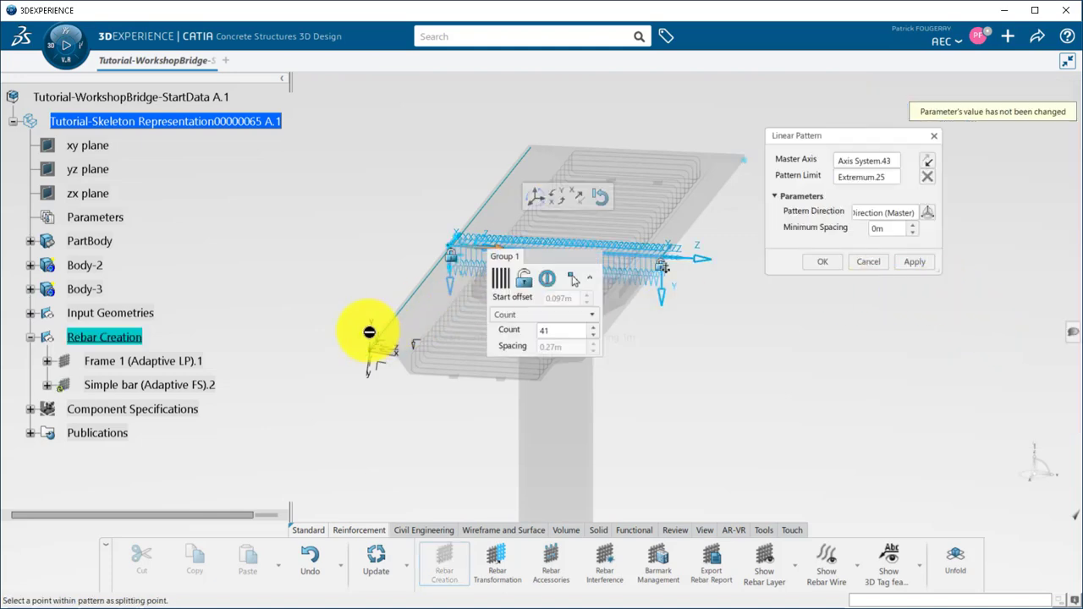
left_click(31, 312)
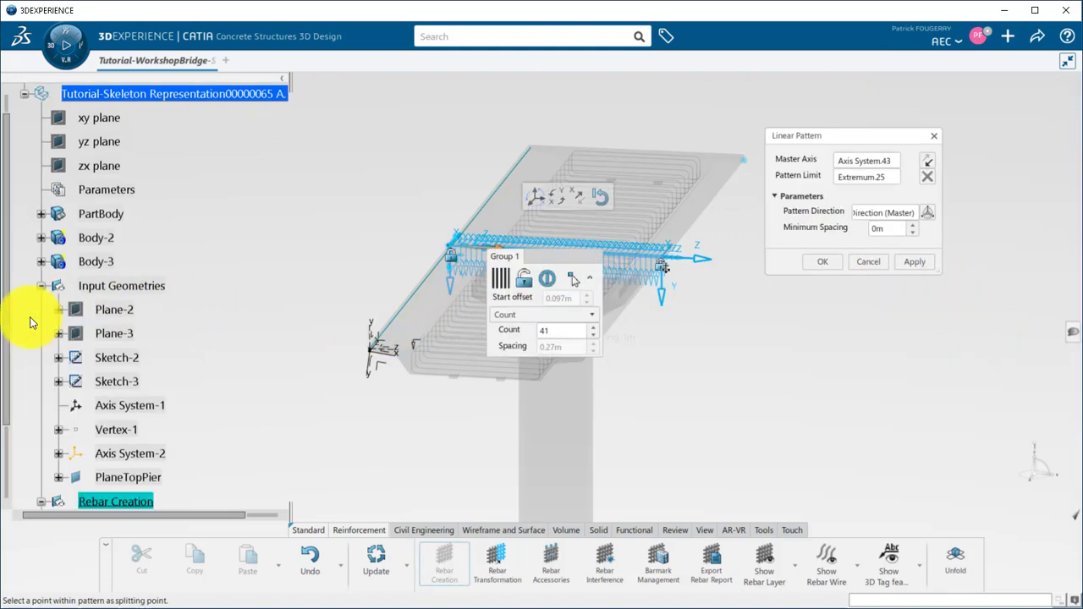
left_click(545, 315)
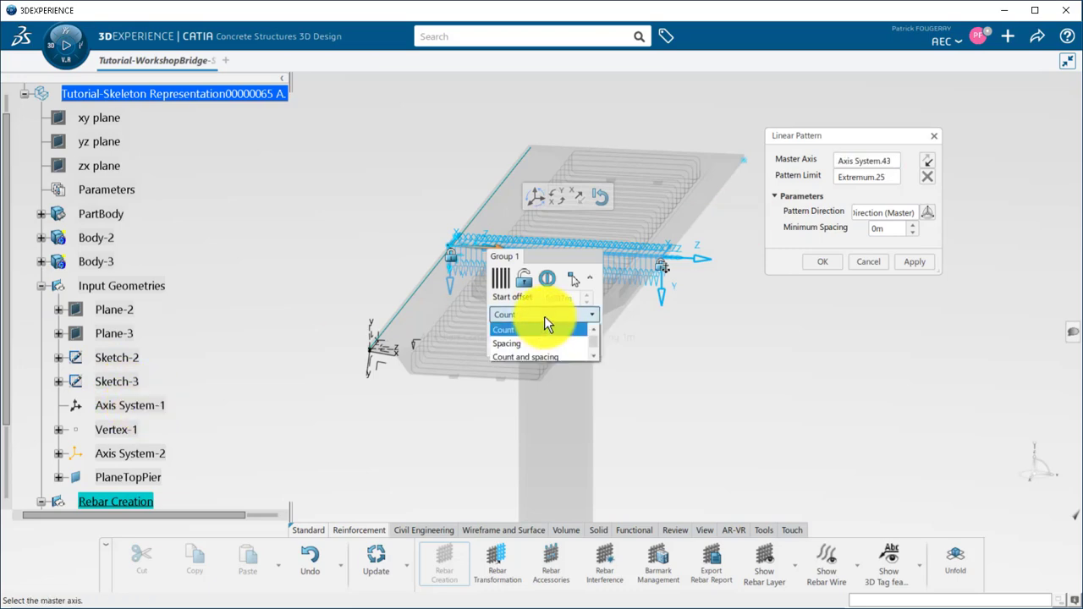
left_click(533, 342)
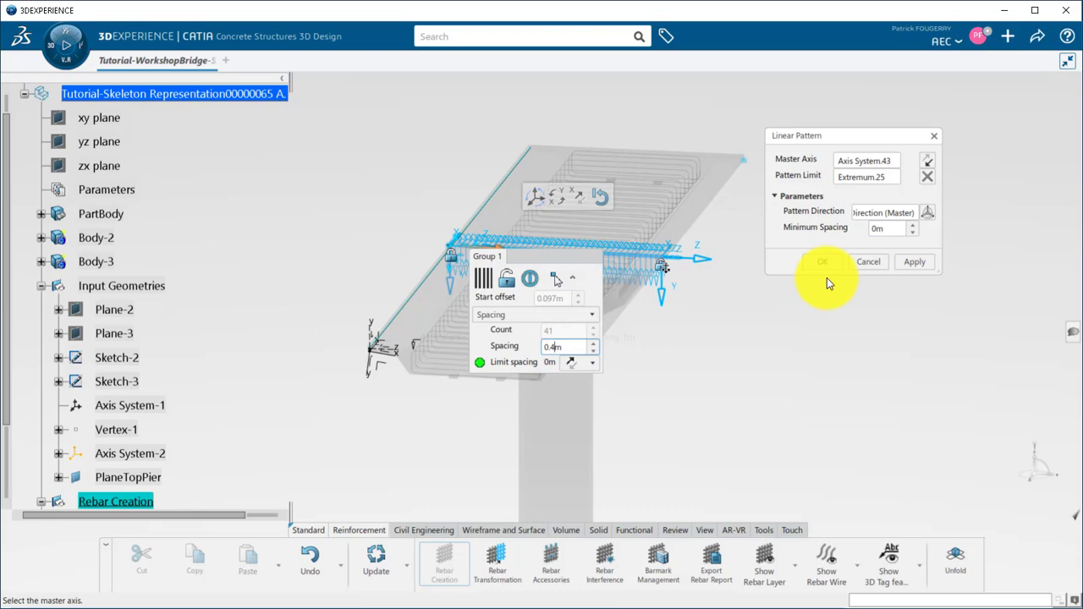
left_click(904, 260)
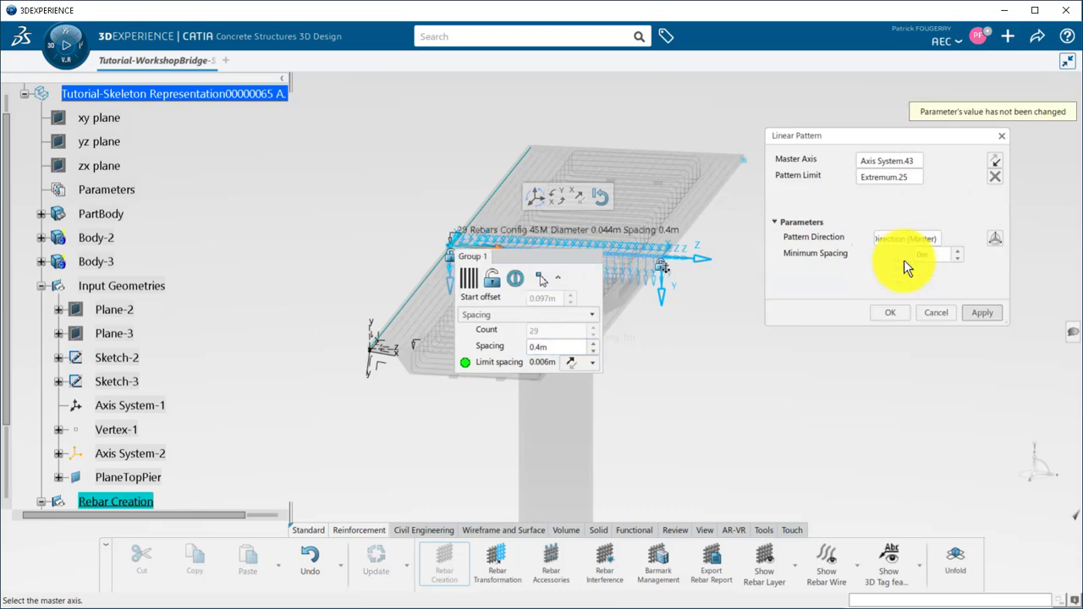
left_click(888, 314)
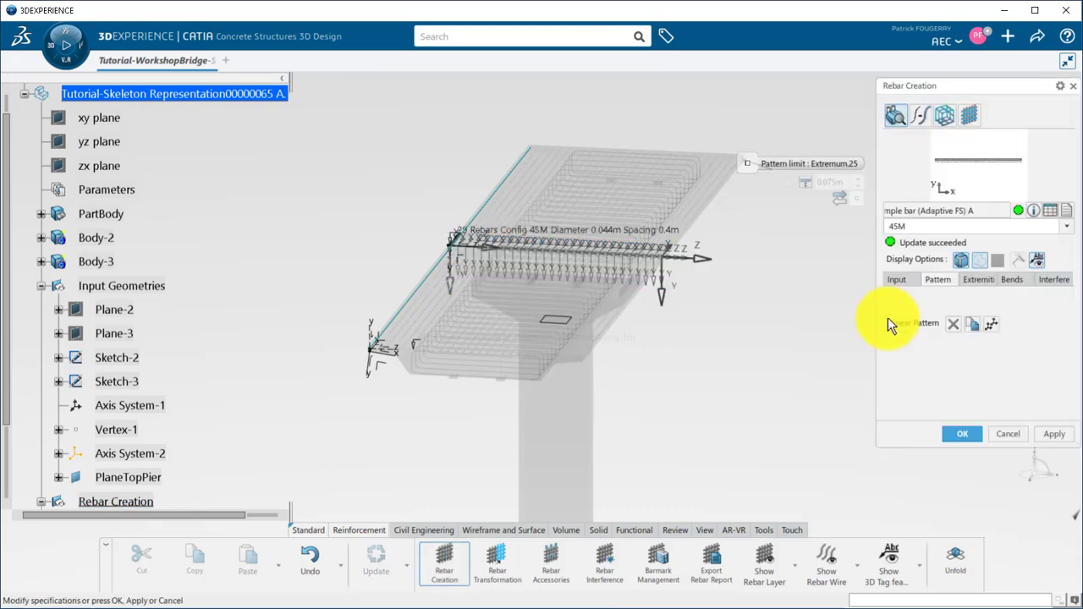
left_click(953, 432)
Start another Rebar Creation of type Wire selection (Fixed) and create its wire sketch on the end face of the bridge slab
middle_click_drag(406, 411, 364, 331)
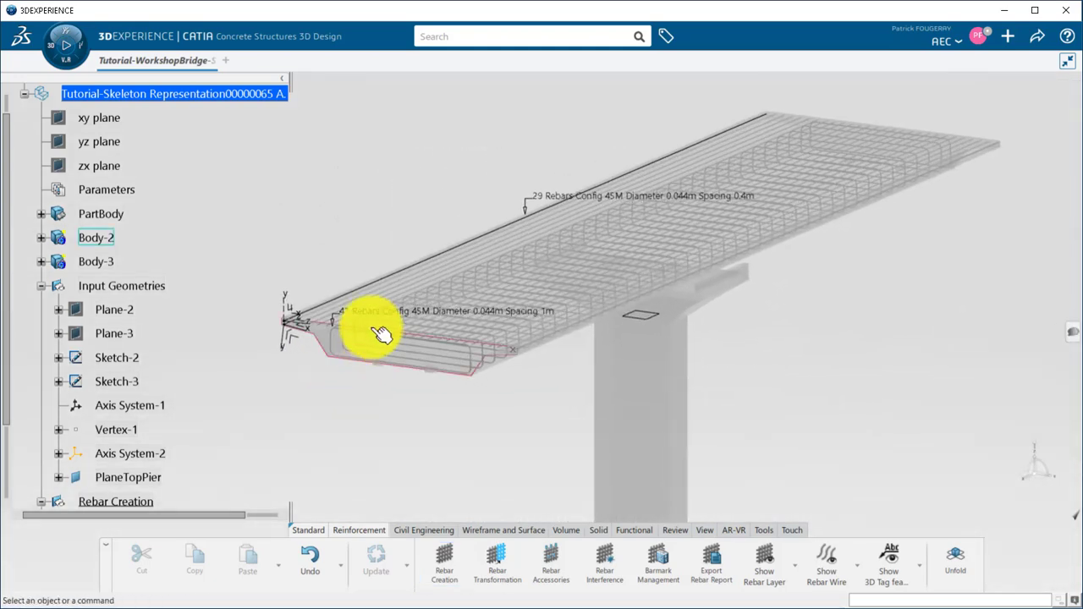
middle_click_drag(331, 363, 353, 412)
left_click(446, 550)
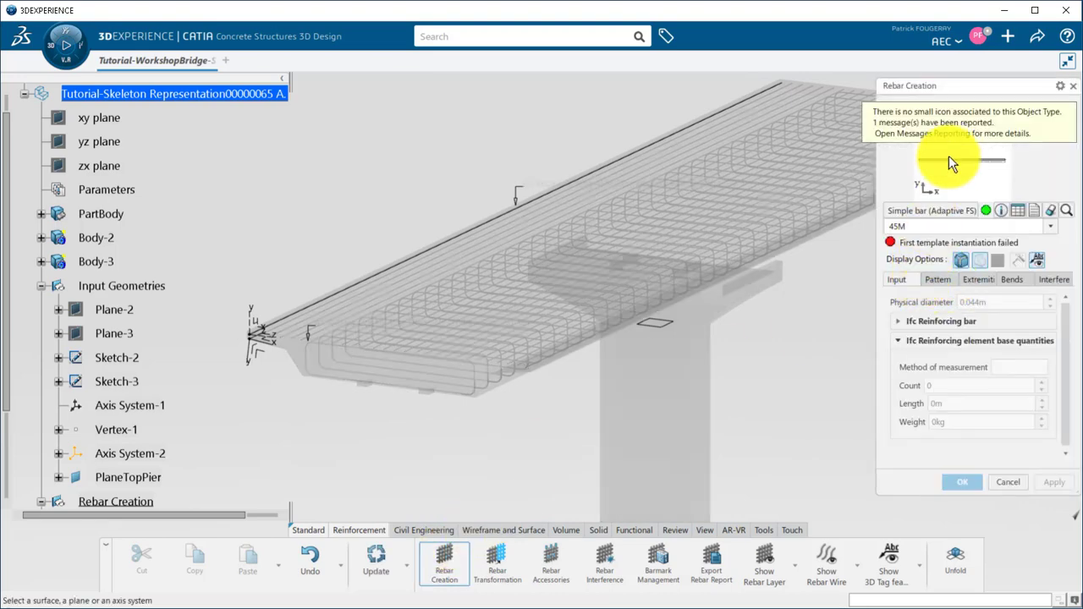
left_click(929, 118)
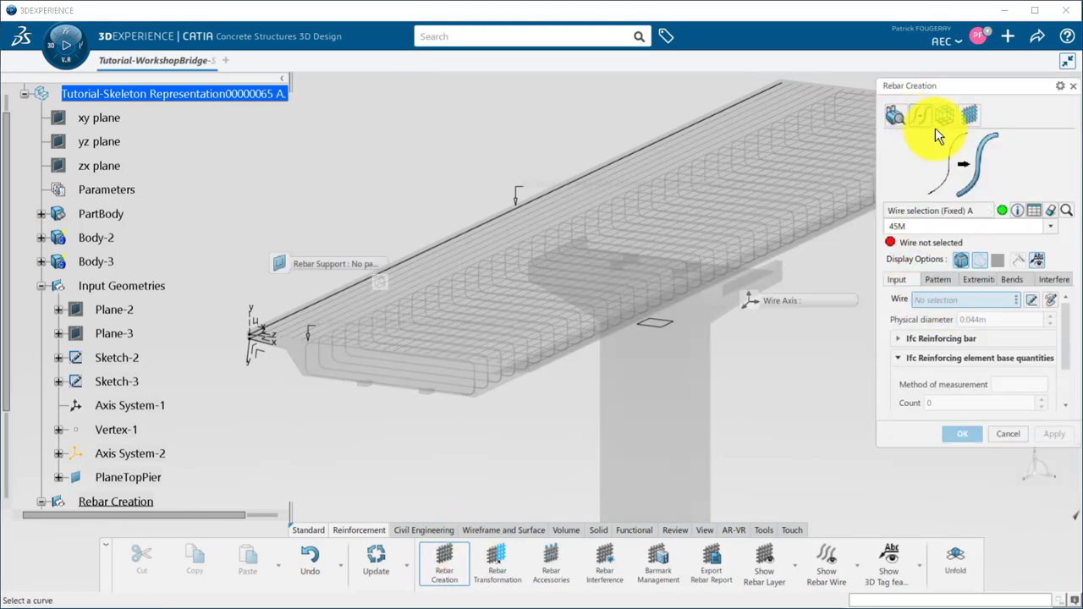
left_click(1033, 300)
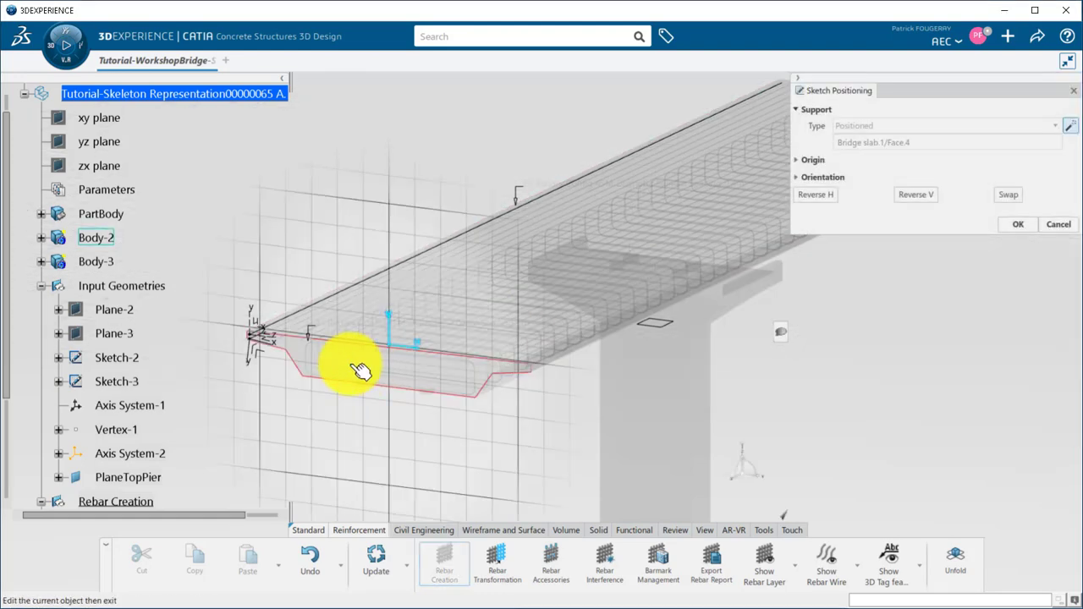
left_click(352, 366)
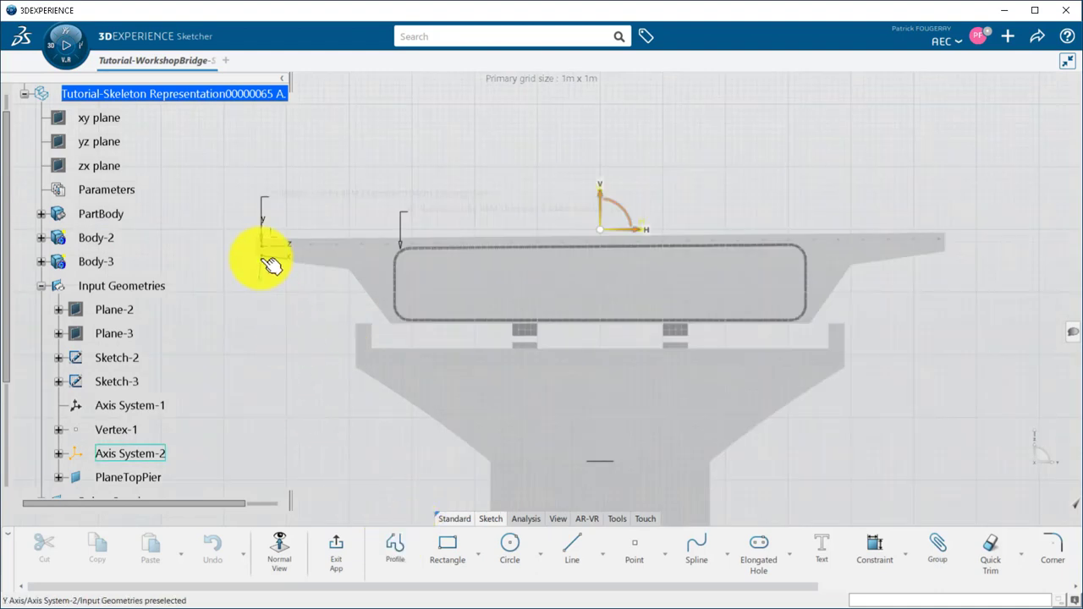
Project the origin of Axis System-2 and sketch an open five-segment profile from it, following the slab section's lower outline
left_click(268, 257)
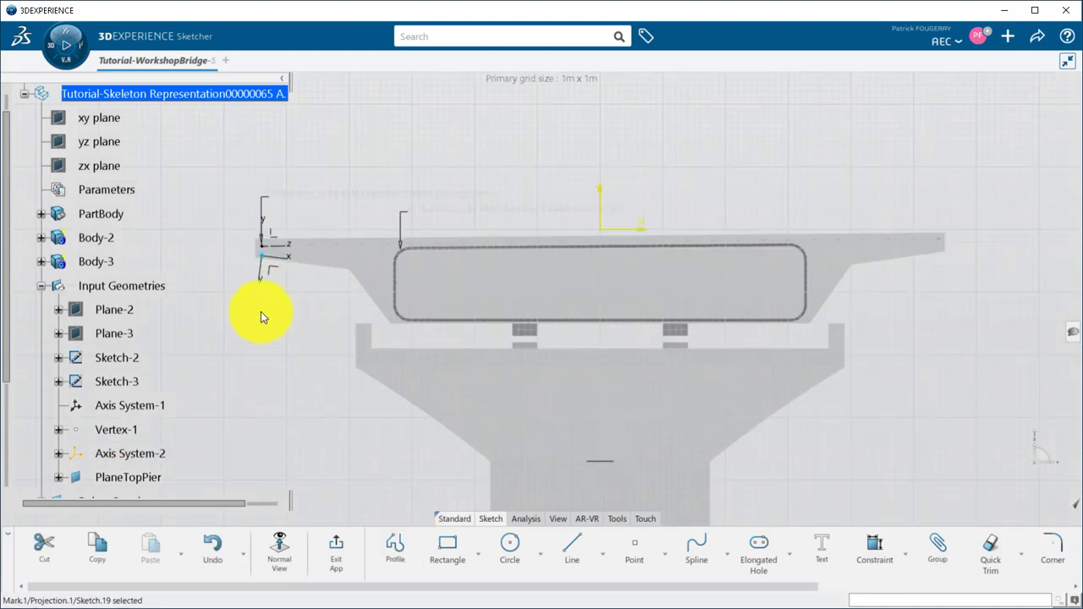
left_click(395, 548)
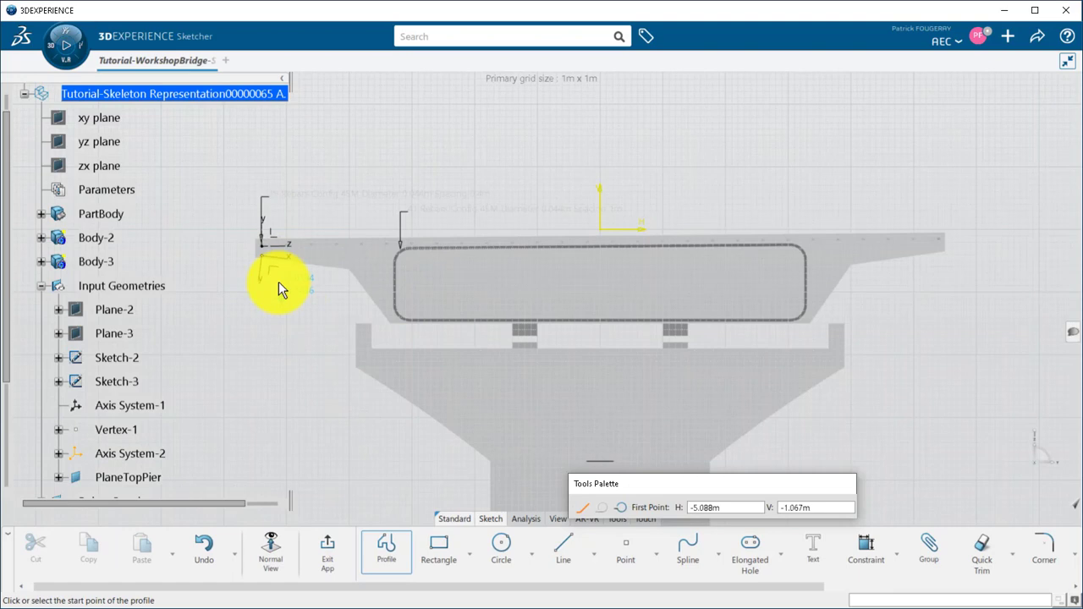
left_click(263, 255)
left_click(361, 267)
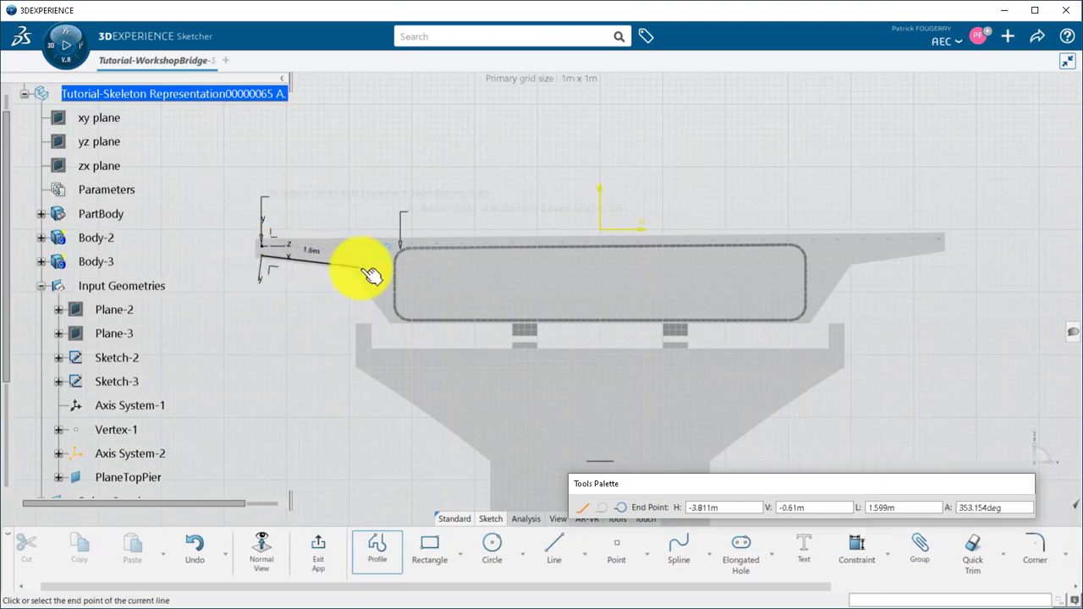
left_click(399, 317)
left_click(800, 315)
left_click(836, 254)
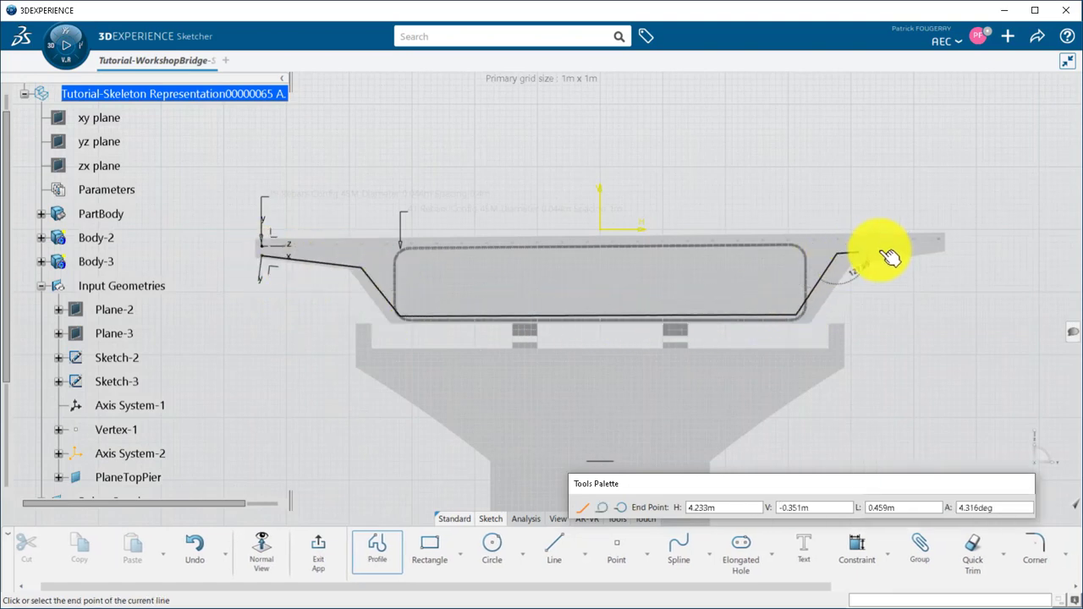
double_click(942, 251)
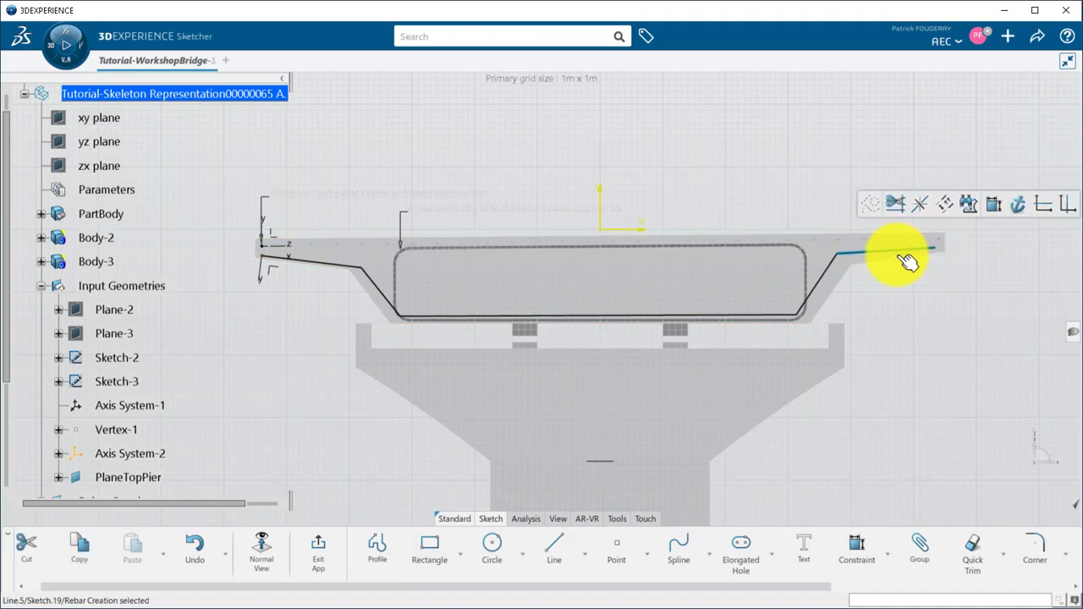
Constrain the profile's right-hand cantilever segment at a distance of 0.075 m from the slab's underside edge
left_click(902, 266)
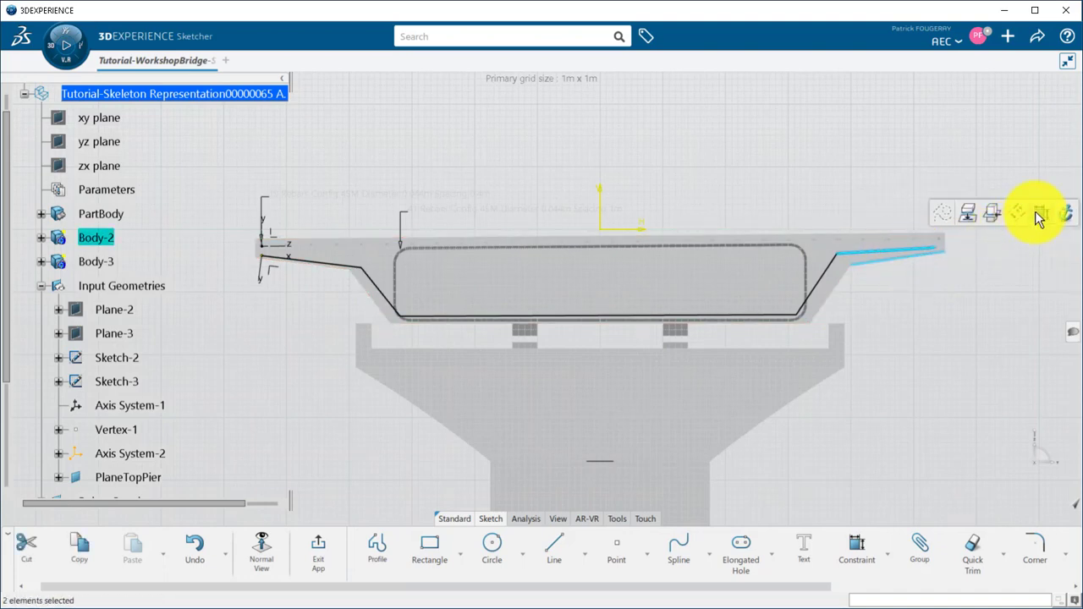
left_click(1036, 211)
right_click(888, 261)
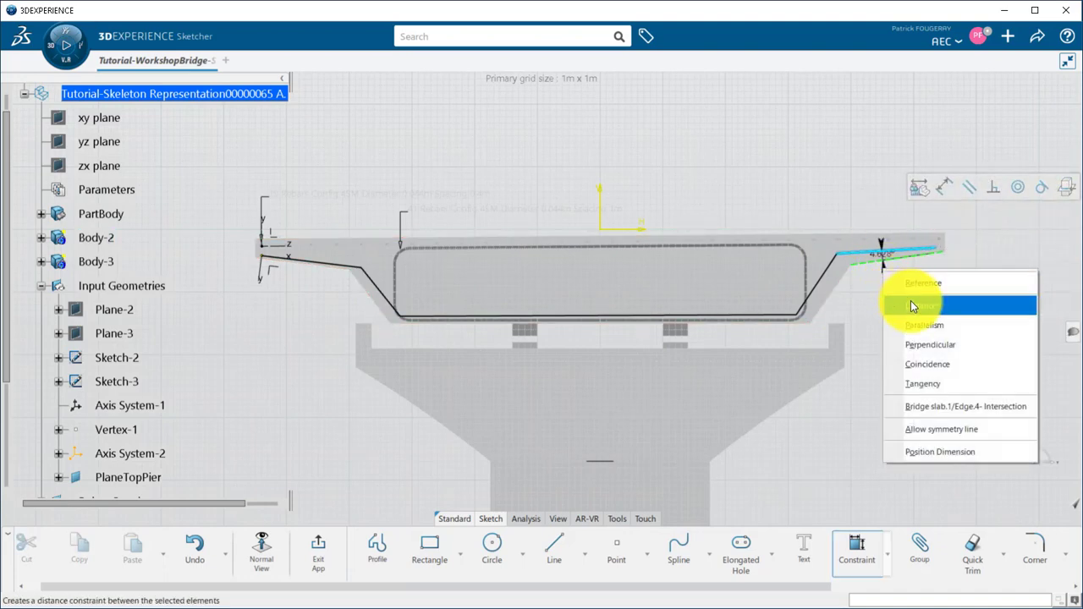
left_click(902, 302)
left_click(890, 288)
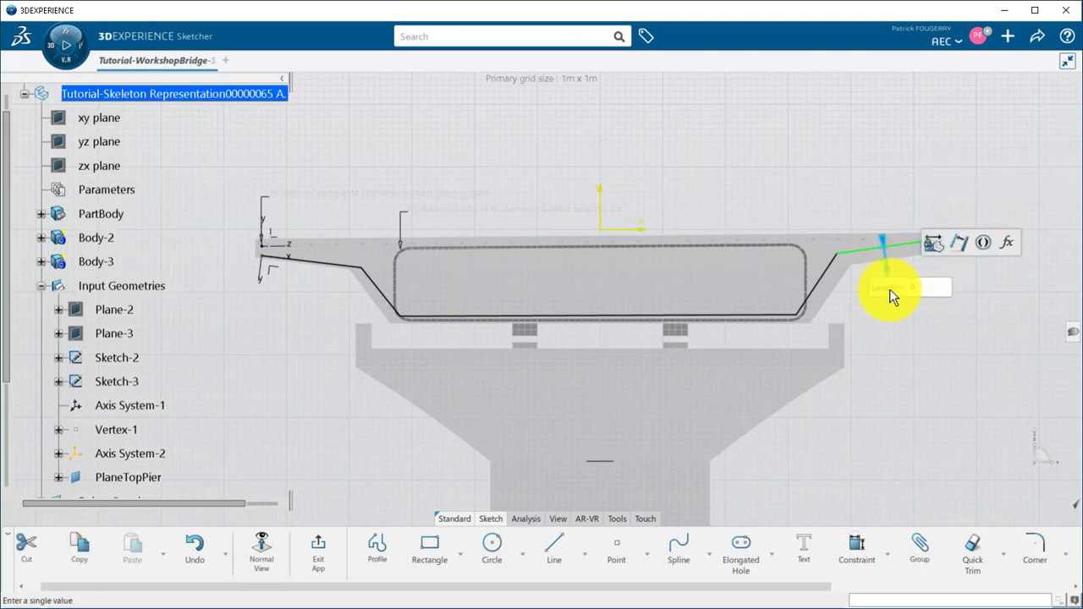
key("Return")
Constrain the profile's right-hand sloped segment at a distance of 0.075 m from the matching inclined slab edge
left_click(820, 280)
left_click(840, 286, "ctrl")
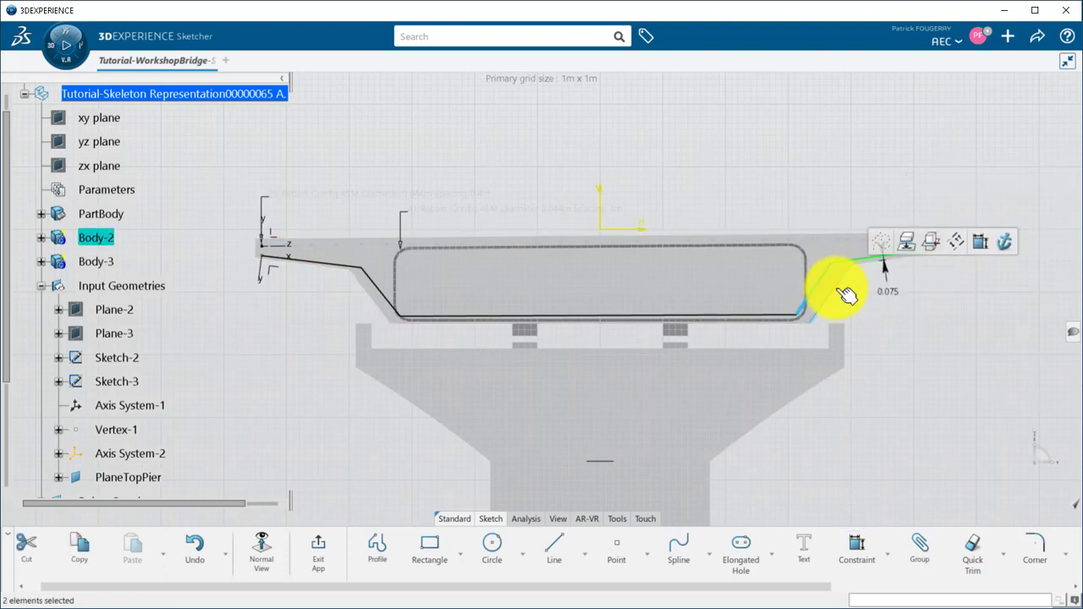
left_click(1005, 242)
right_click(852, 308)
left_click(879, 343)
left_click(879, 343)
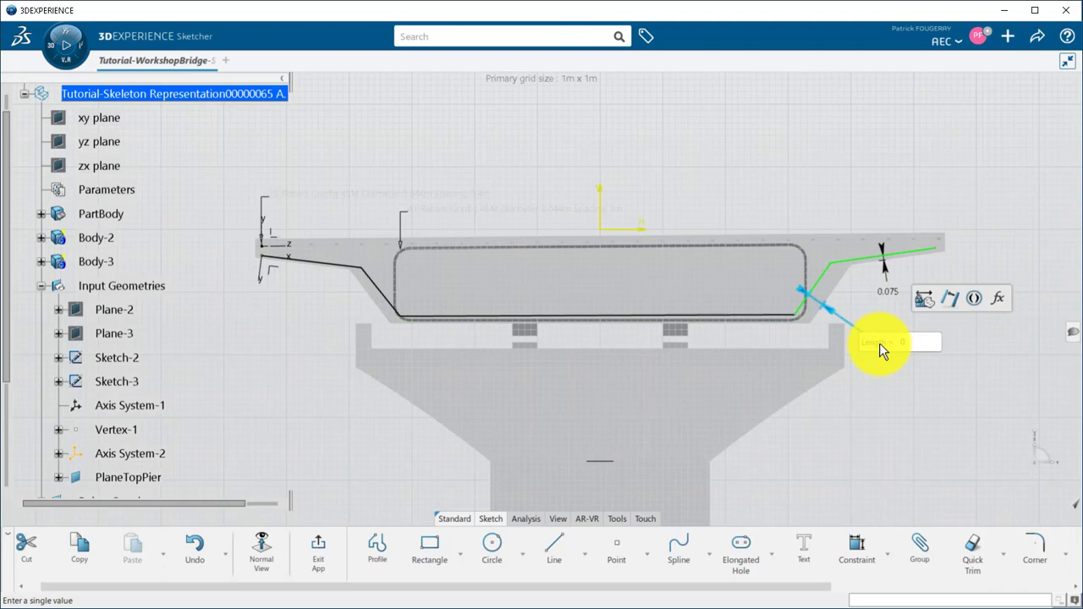
key("Return")
Constrain the profile's bottom and left-hand sloped segments at a distance of 0.075 m from their adjacent slab edges
left_click(769, 320)
left_click(929, 282)
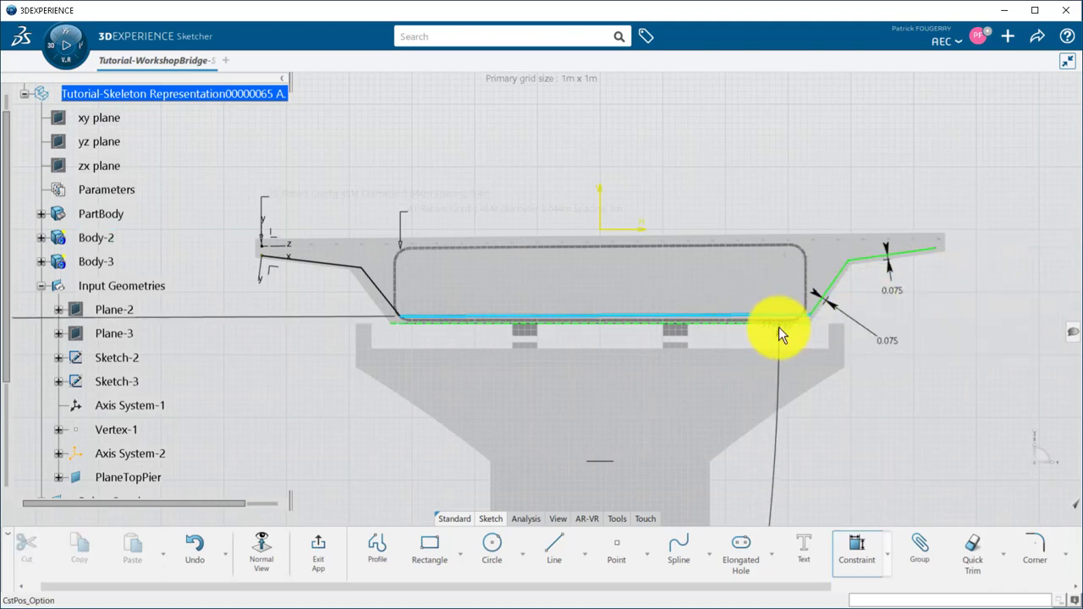
left_click(769, 343)
key("Return")
left_click(376, 298)
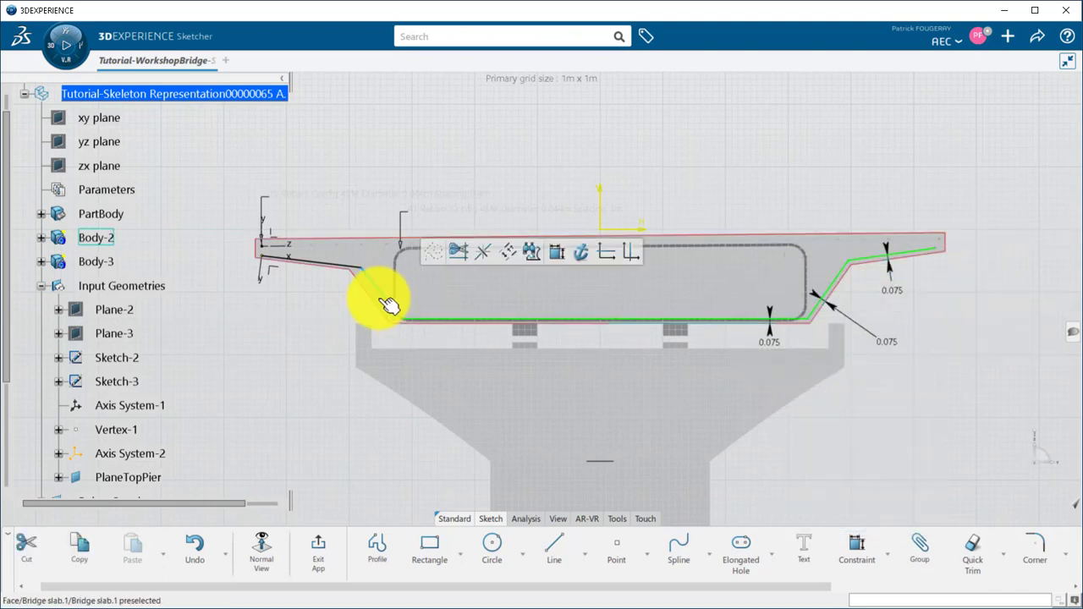
left_click(484, 269)
left_click(321, 318)
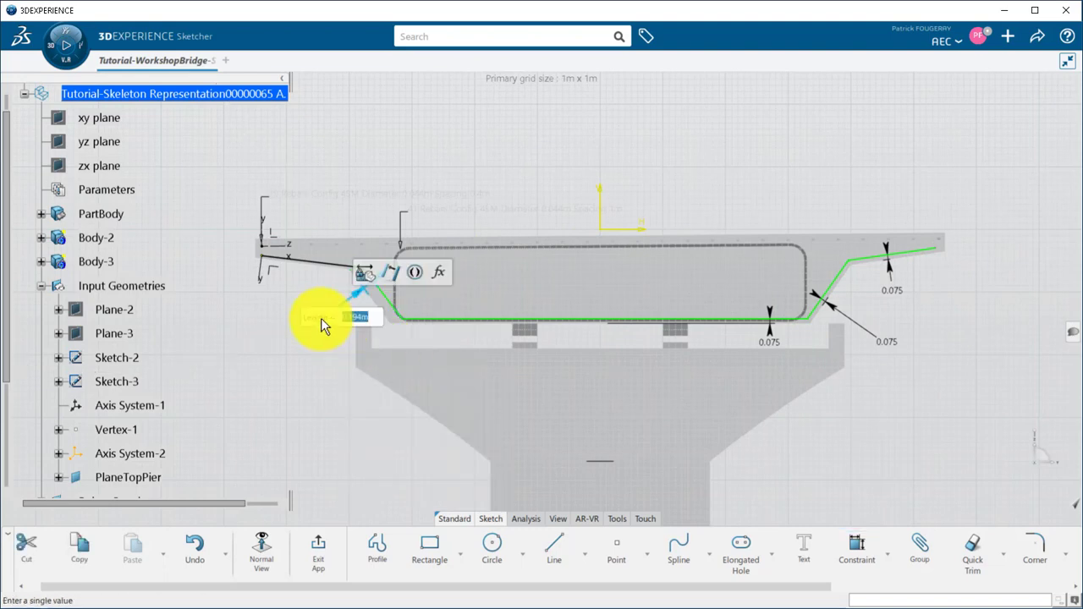
Make the profile's left-hand cantilever segment parallel to the slab's underside edge and exit the sketch
left_click(311, 262)
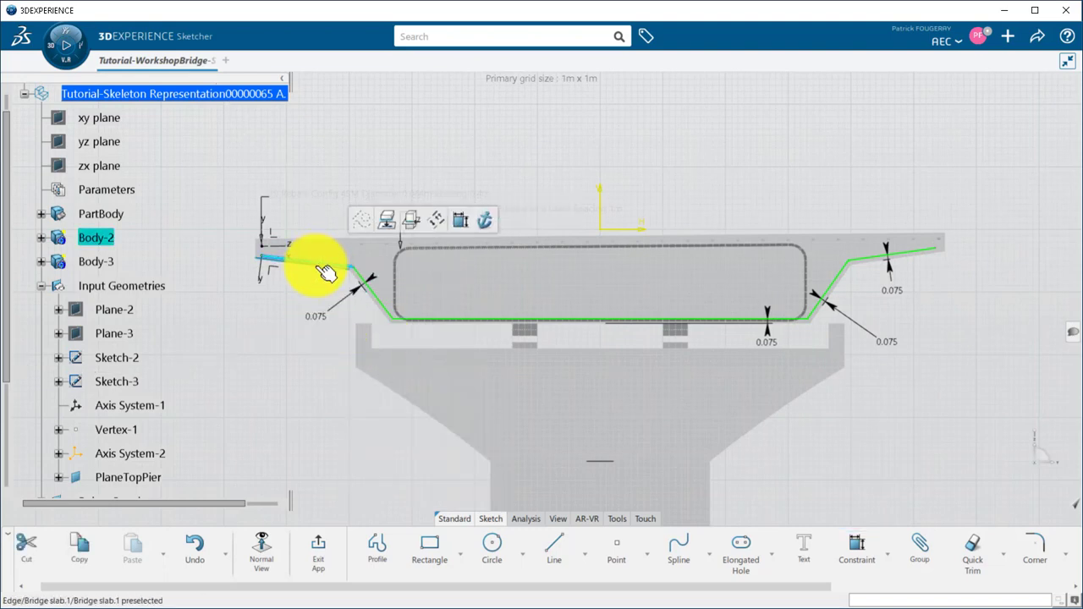
left_click(452, 222)
right_click(306, 290)
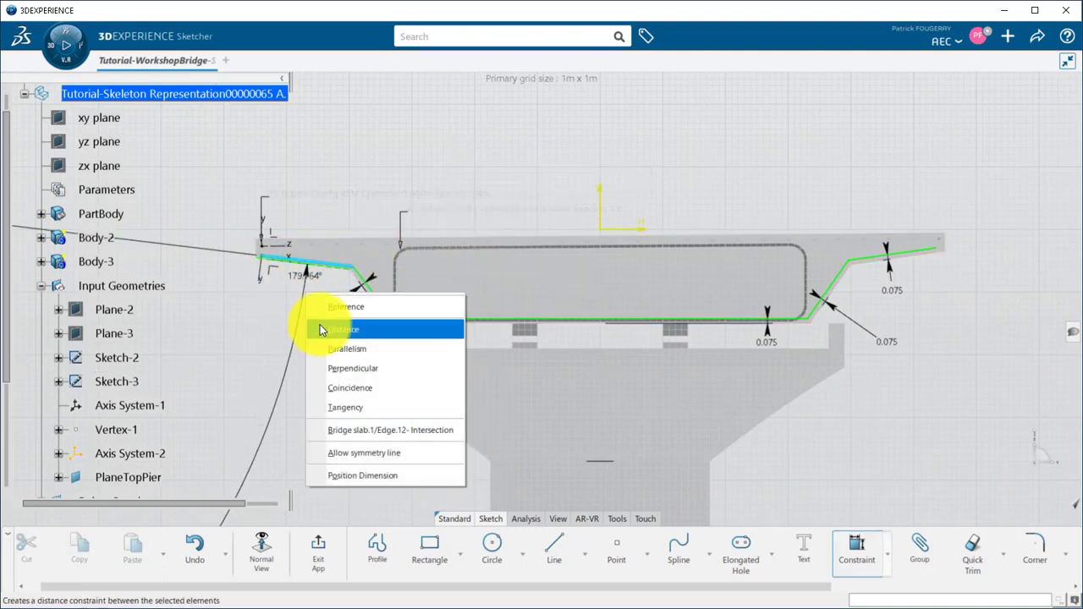
left_click(332, 348)
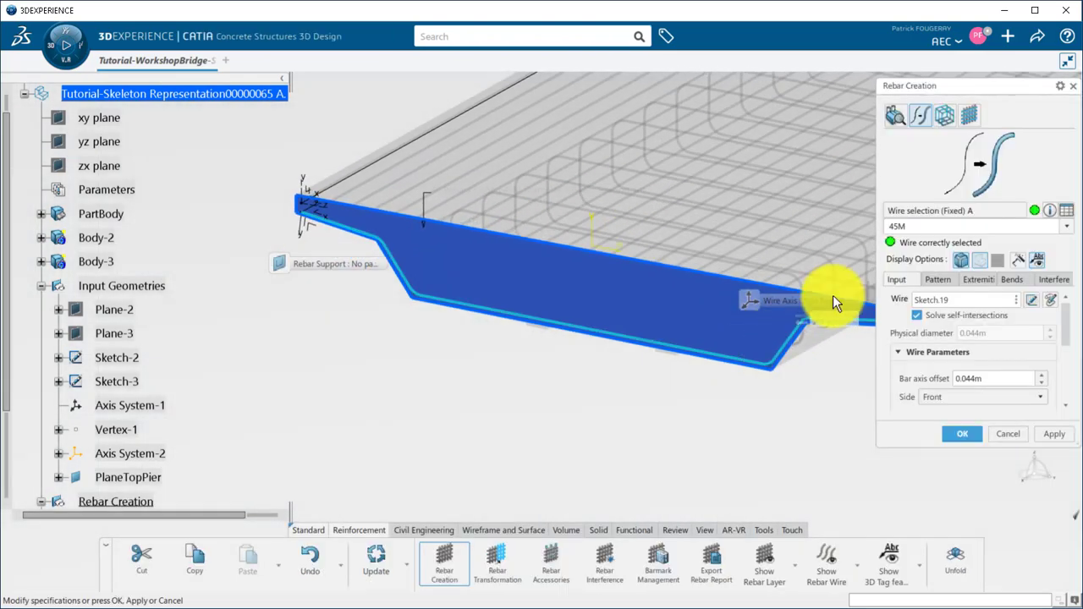
Set the wire rebar's size to 20M and apply a Linear Pattern to it
left_click(1065, 228)
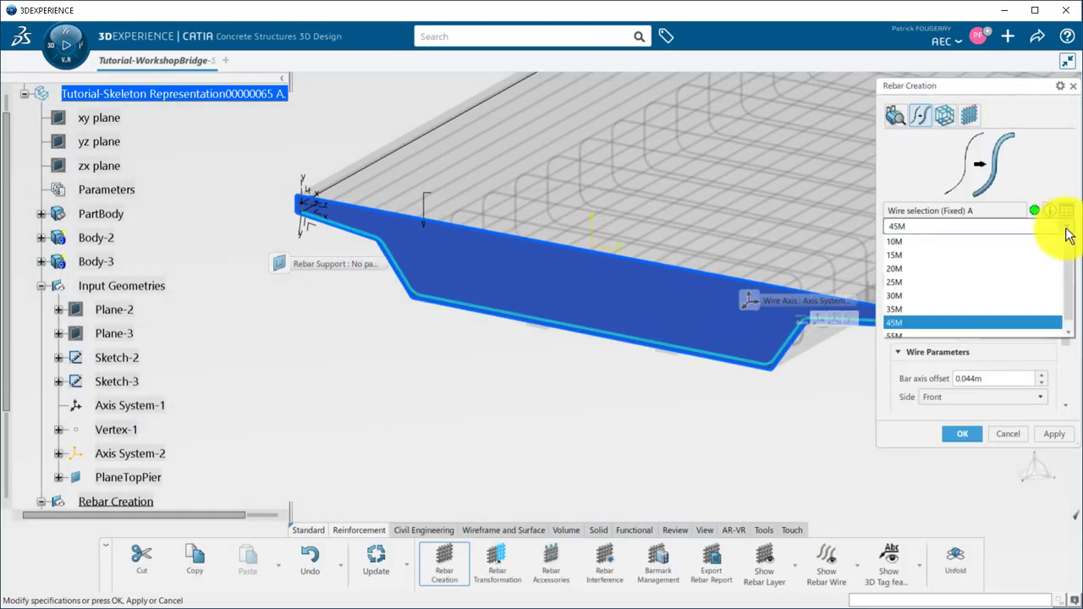
left_click(987, 271)
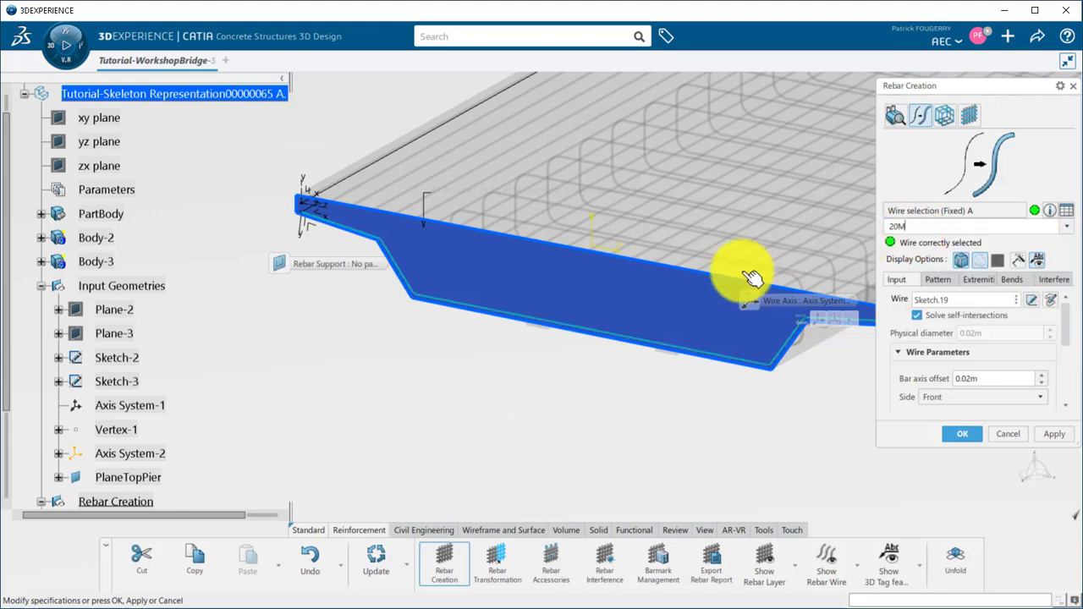
left_click(922, 325)
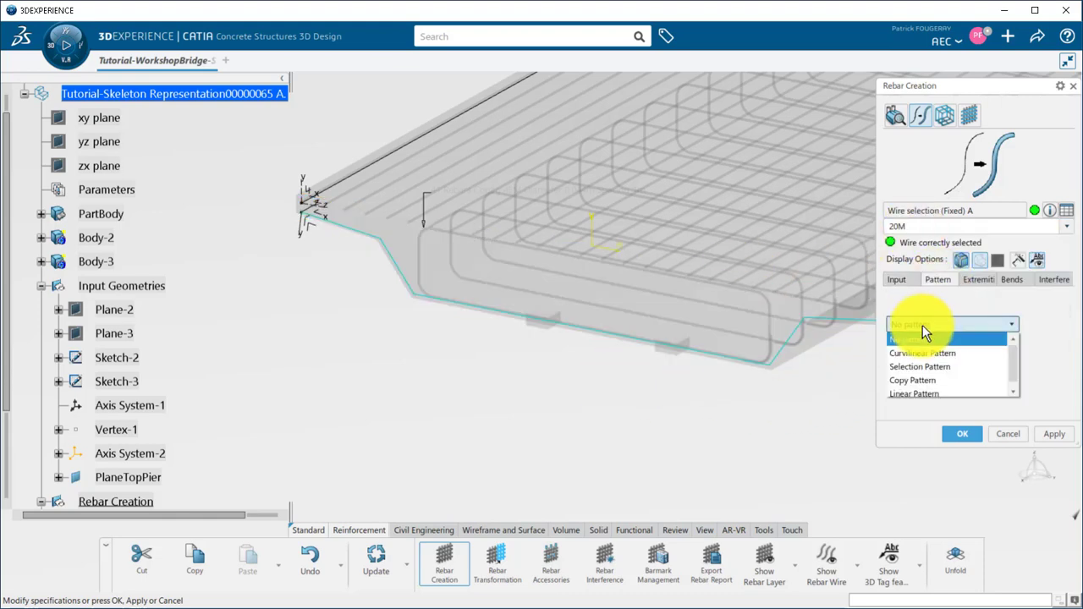
left_click(929, 392)
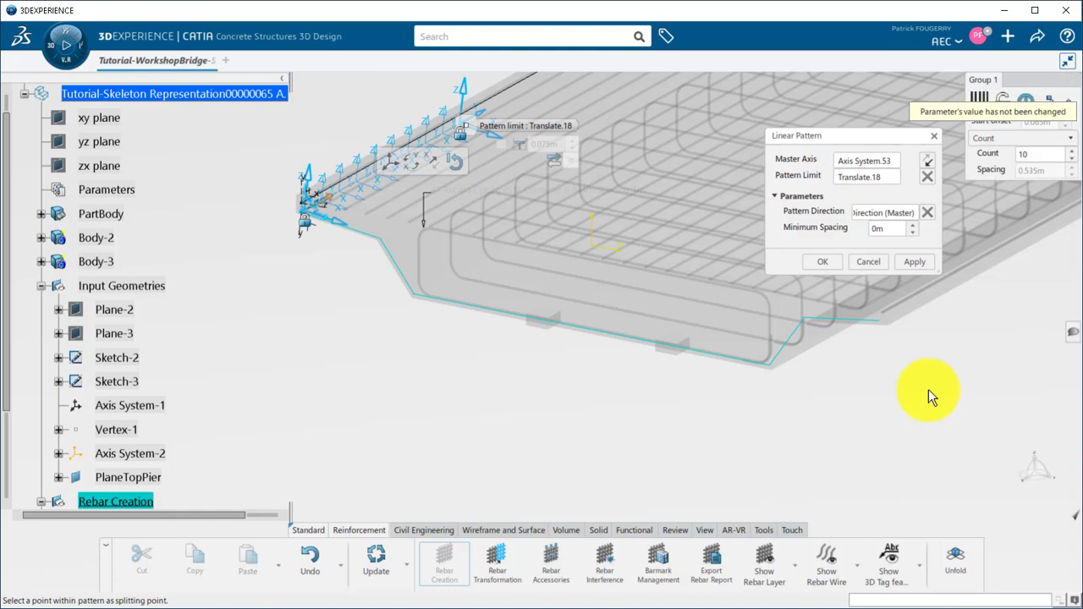
Set the linear pattern's limit to the corner vertex at the far end of the slab's edge
middle_click_drag(919, 380, 711, 209)
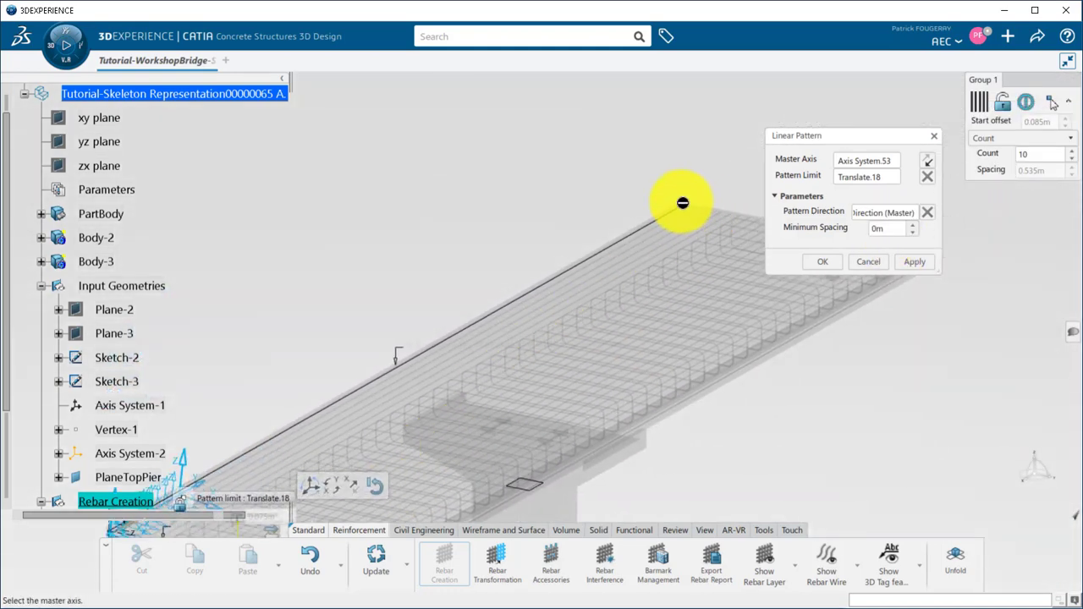
left_click(883, 175)
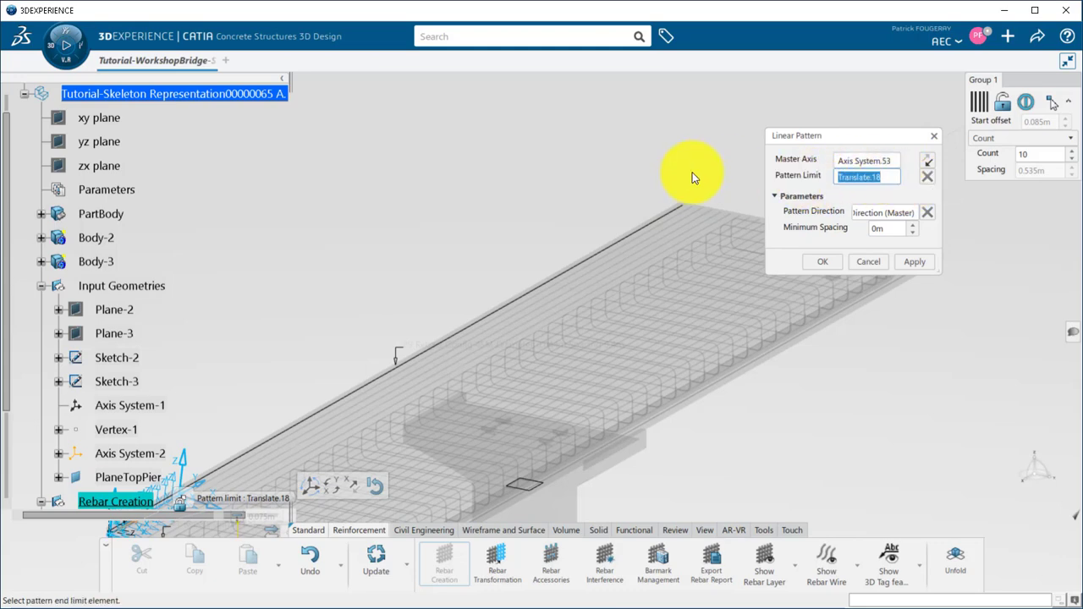
left_click(687, 206)
middle_click_drag(625, 271, 733, 217)
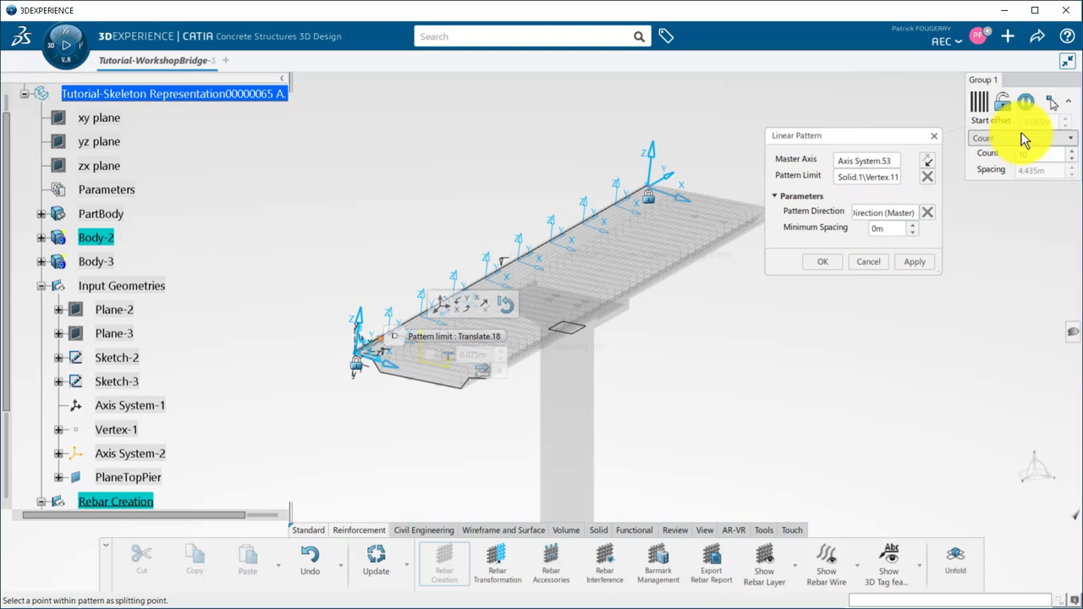
Distribute the wire rebar's pattern by spacing at 1 m and accept the linear pattern
left_click(1003, 169)
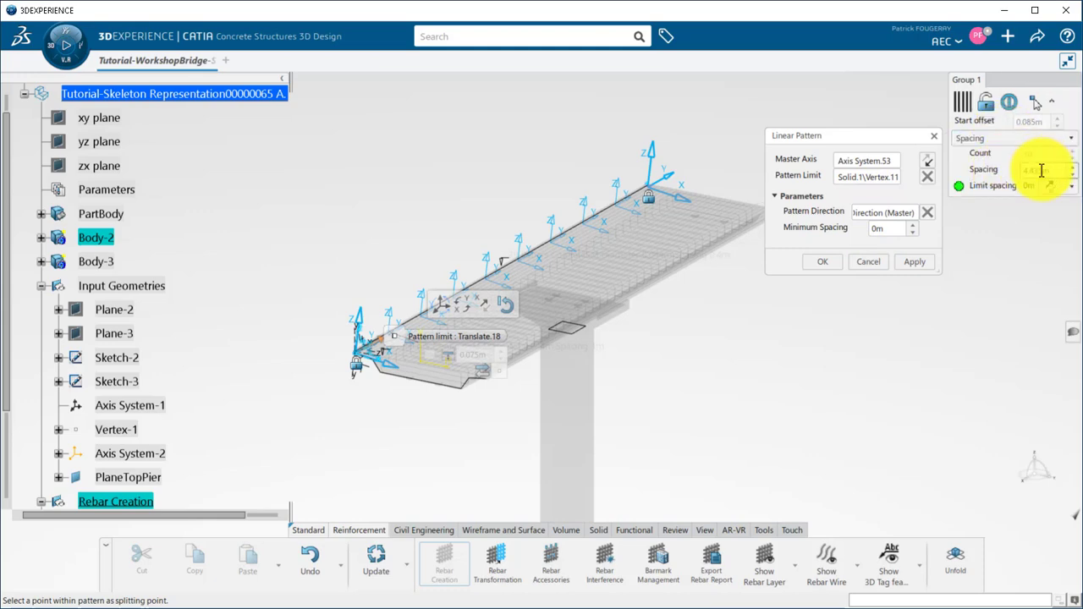
type("1m")
key("Return")
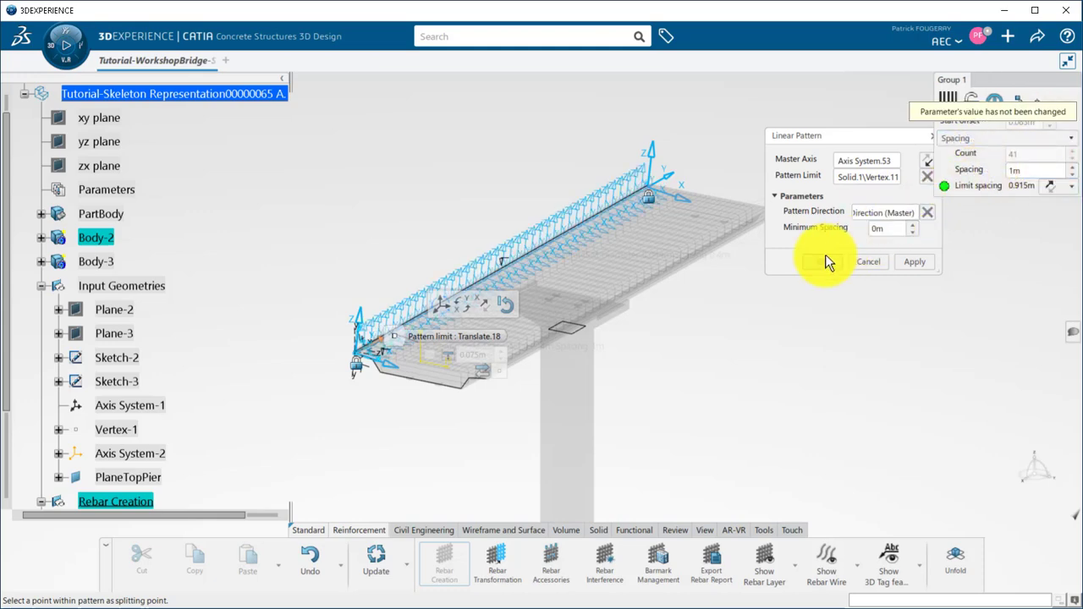
left_click(926, 261)
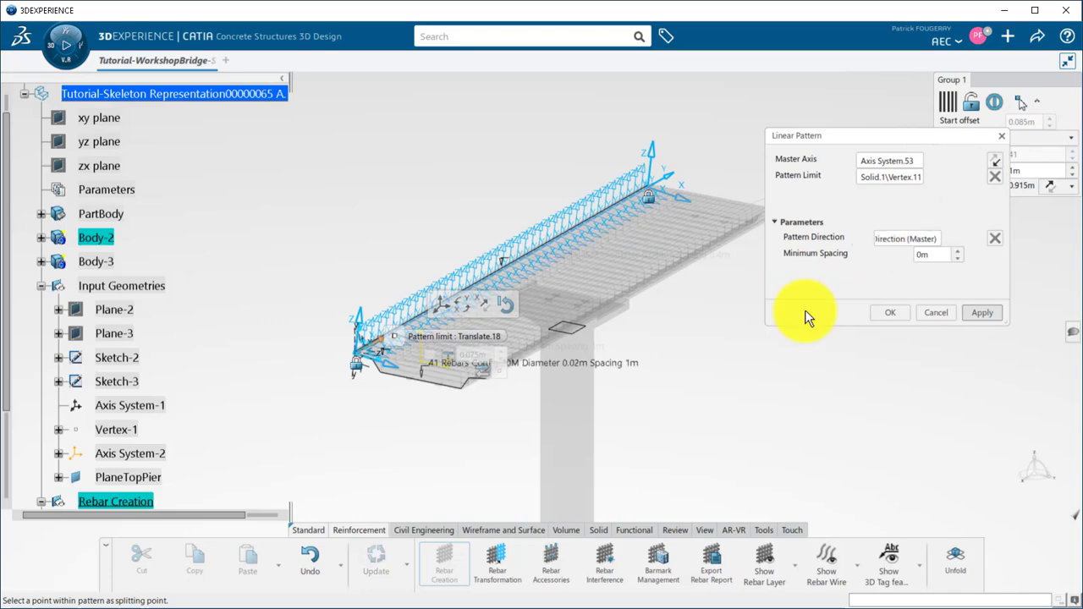
middle_click_drag(527, 407, 668, 365)
left_click(899, 310)
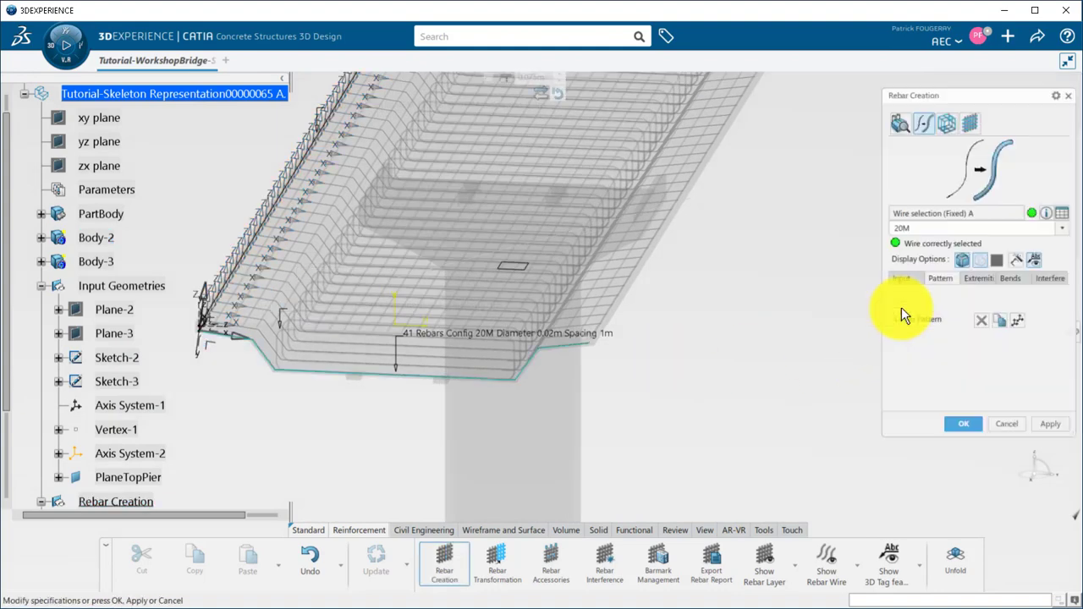
Set the default bend radius of the wire rebar to 0.1 m, spreading the bend labels clear of the profile
left_click(1016, 280)
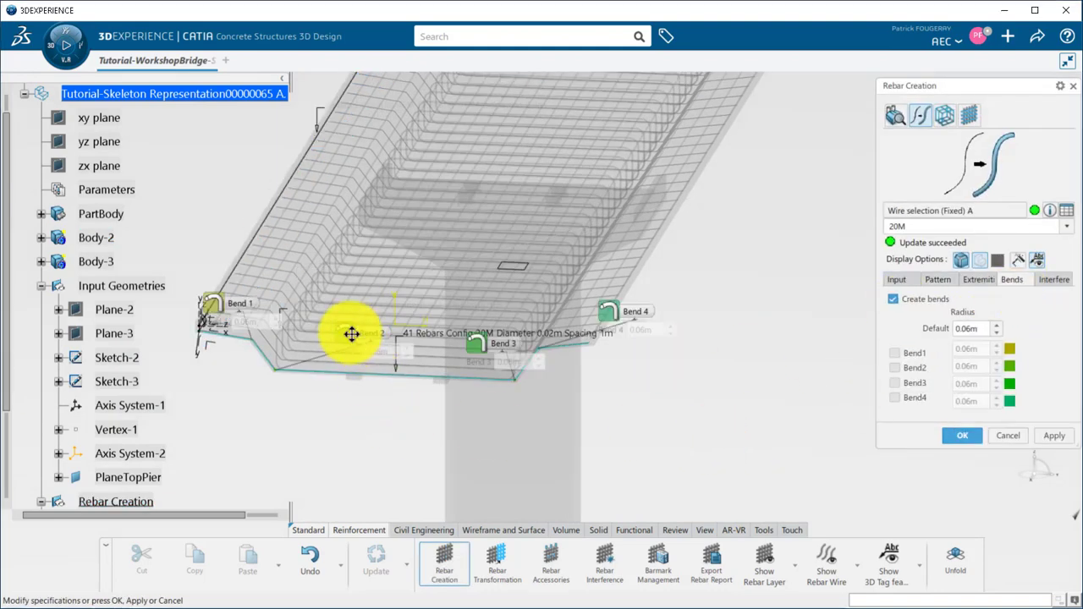
left_click_drag(352, 334, 285, 447)
left_click_drag(480, 342, 615, 423)
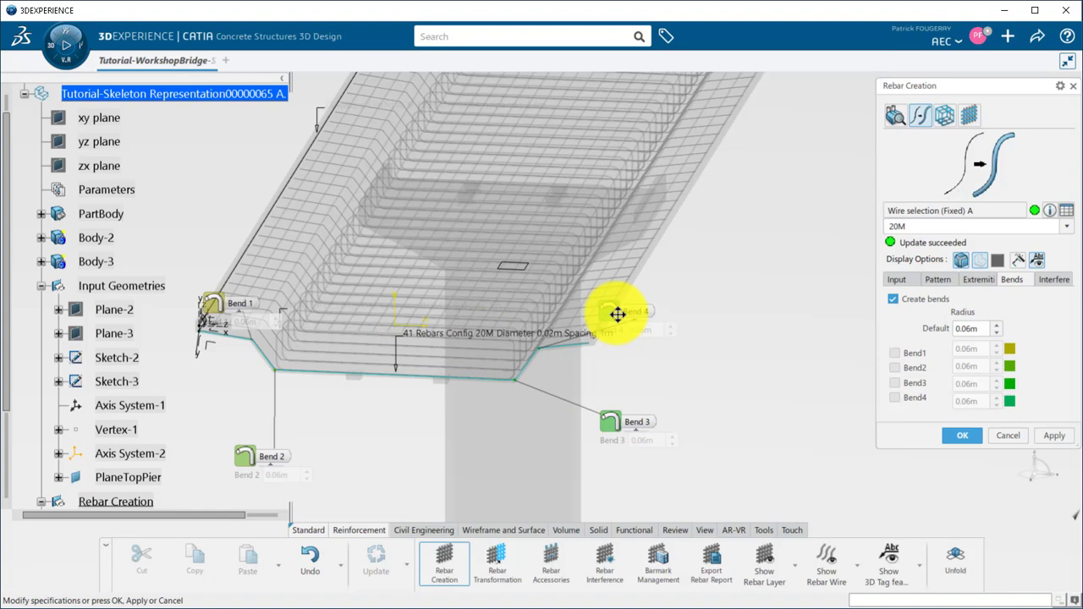
left_click_drag(619, 314, 729, 310)
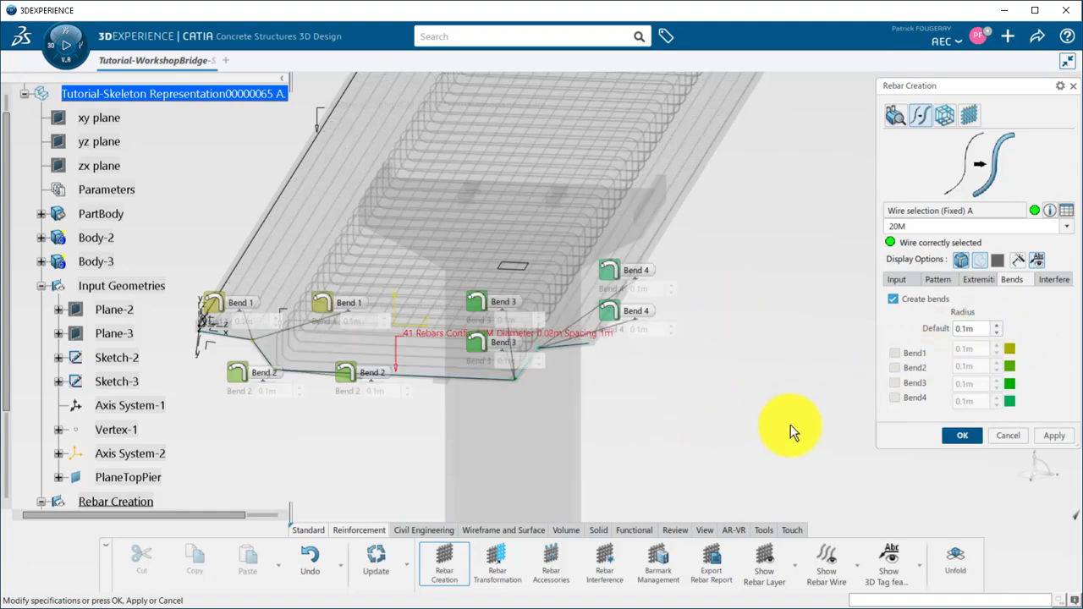
left_click(895, 367)
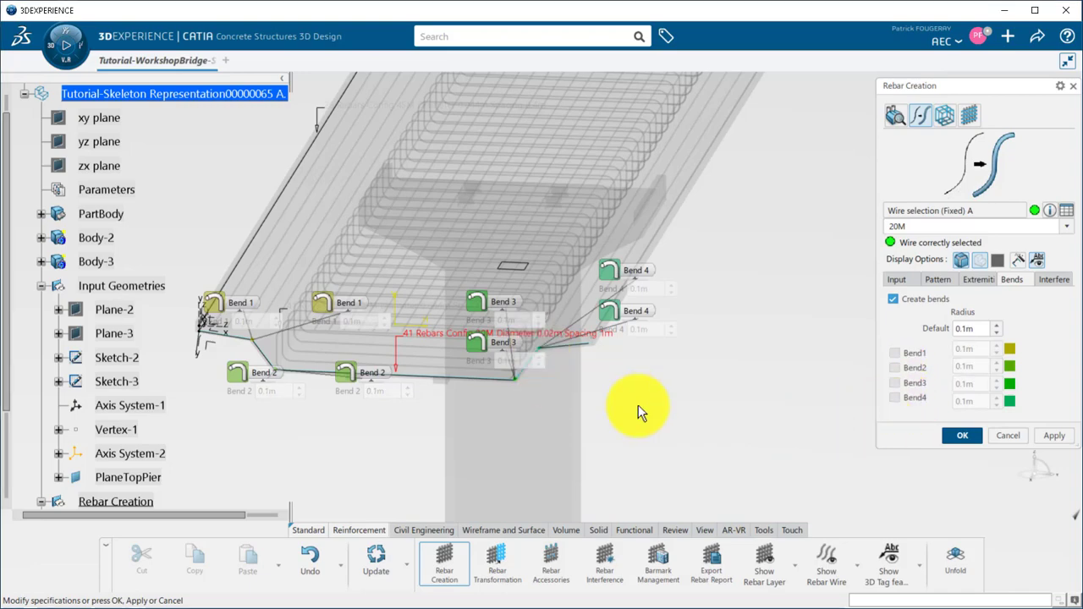
middle_click_drag(642, 412, 646, 206)
middle_click_drag(578, 500, 598, 269)
middle_click_drag(590, 342, 687, 345)
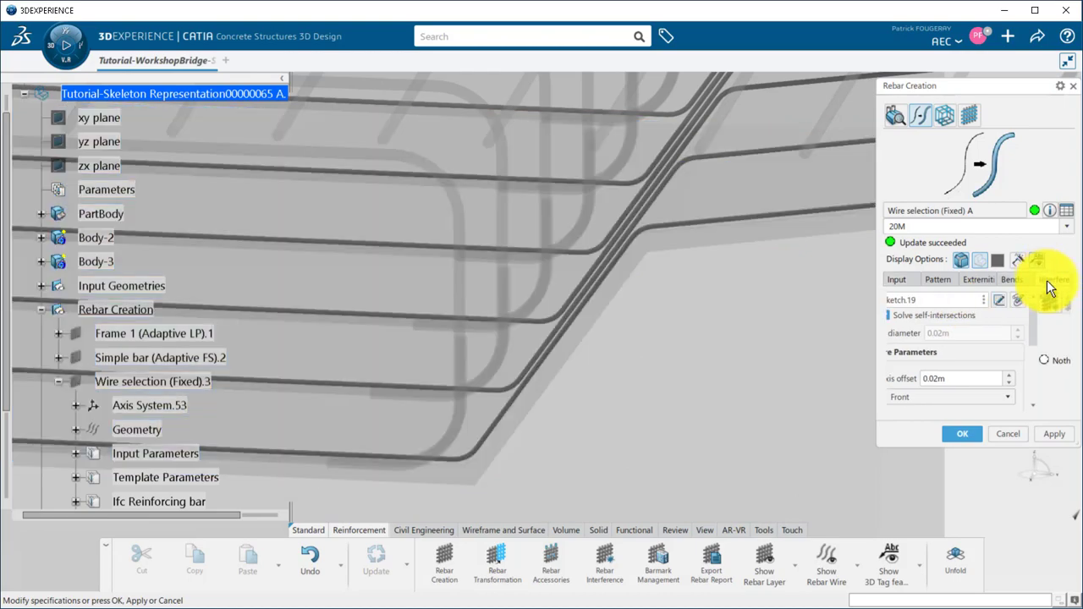
Add an interference check to the wire rebar and examine the clashes along the slab
left_click(1050, 281)
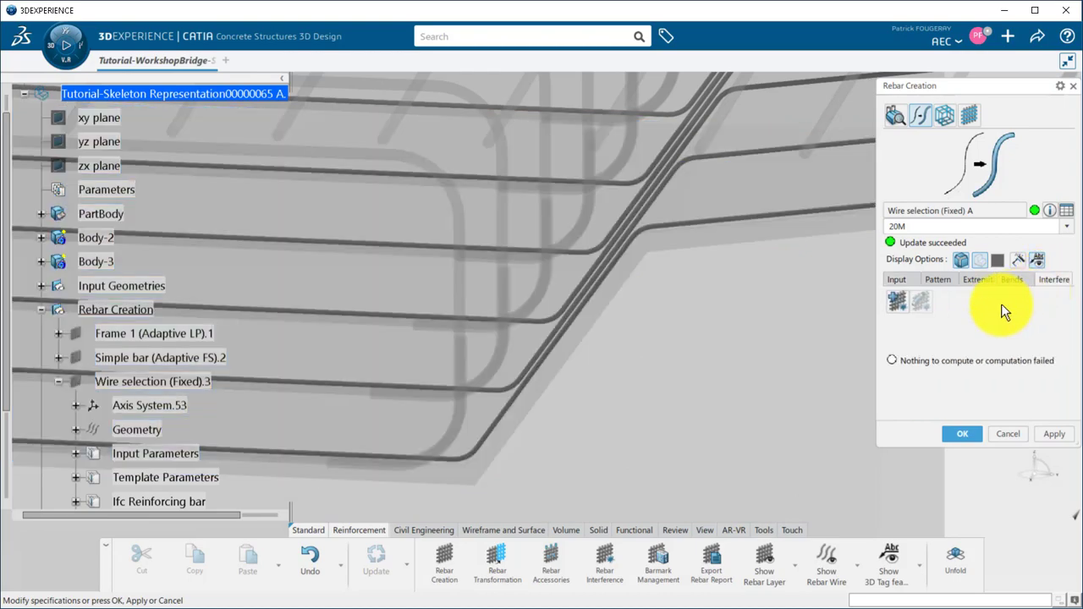
left_click(900, 306)
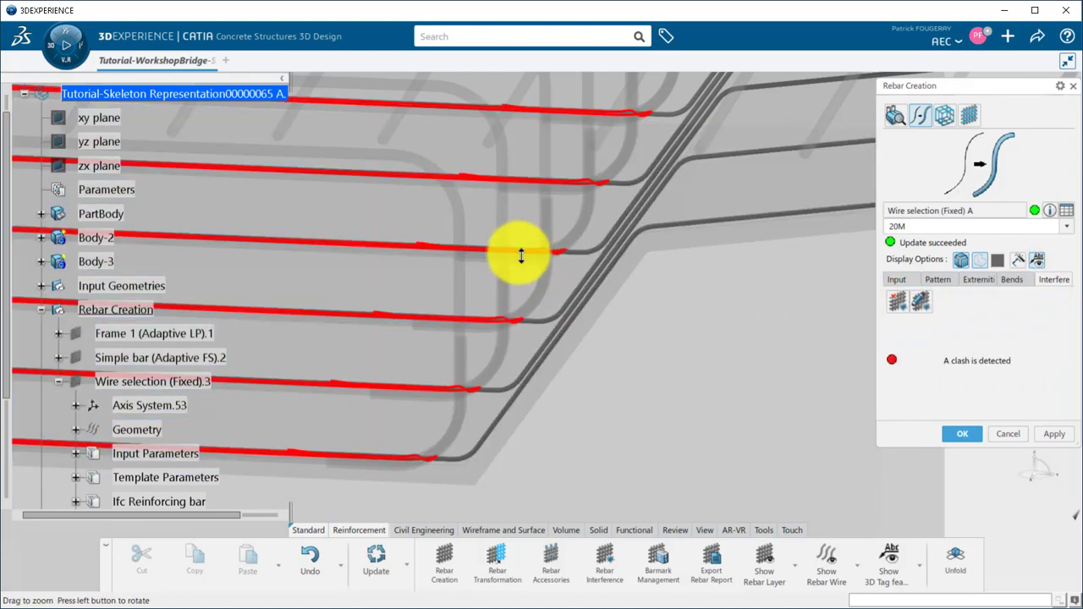
middle_click_drag(523, 254, 558, 357)
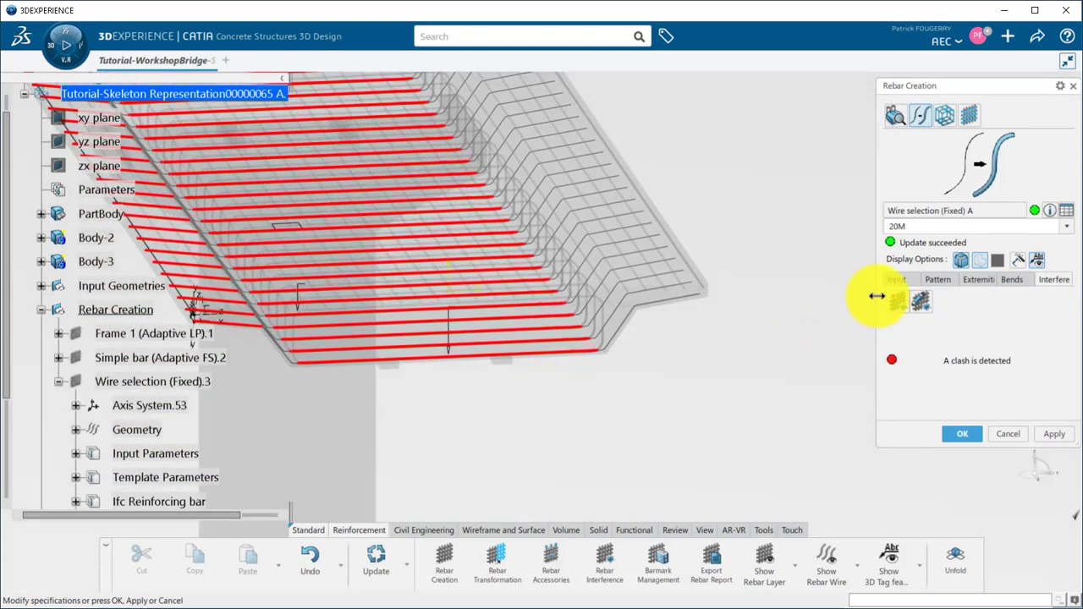
Remove Sketch.19 and the Axis System.53 XY plane from the interference check's second set, keeping only the frame and simple bars
left_click(920, 301)
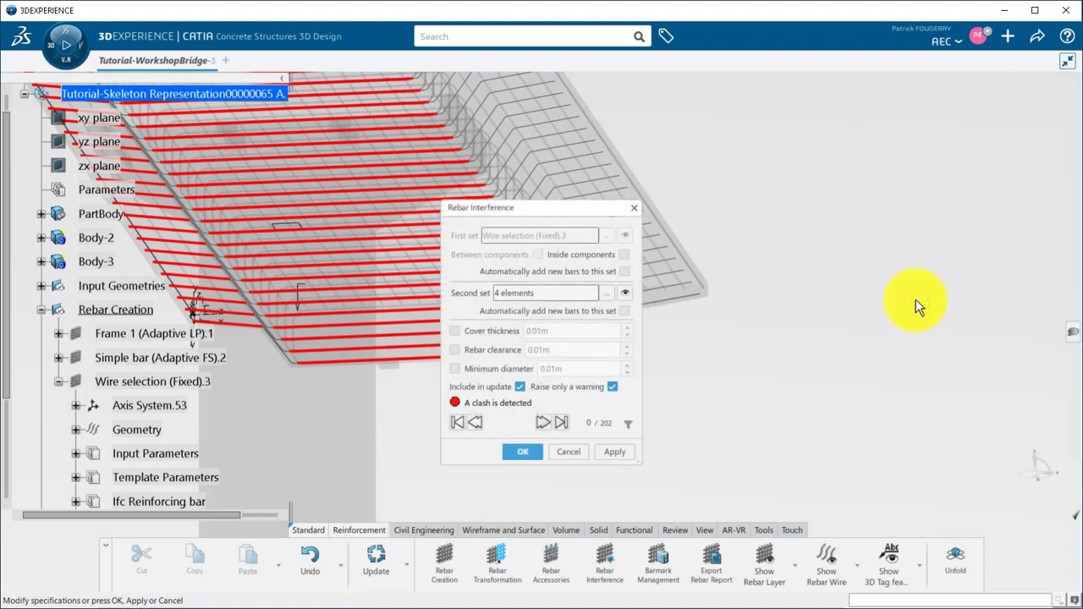
left_click(605, 297)
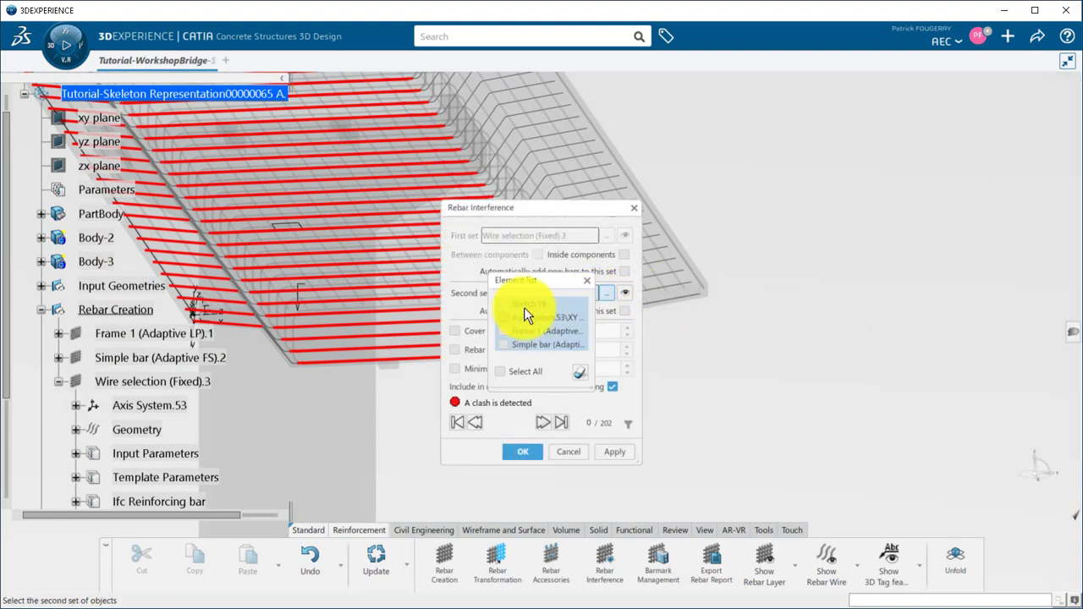
left_click(501, 319)
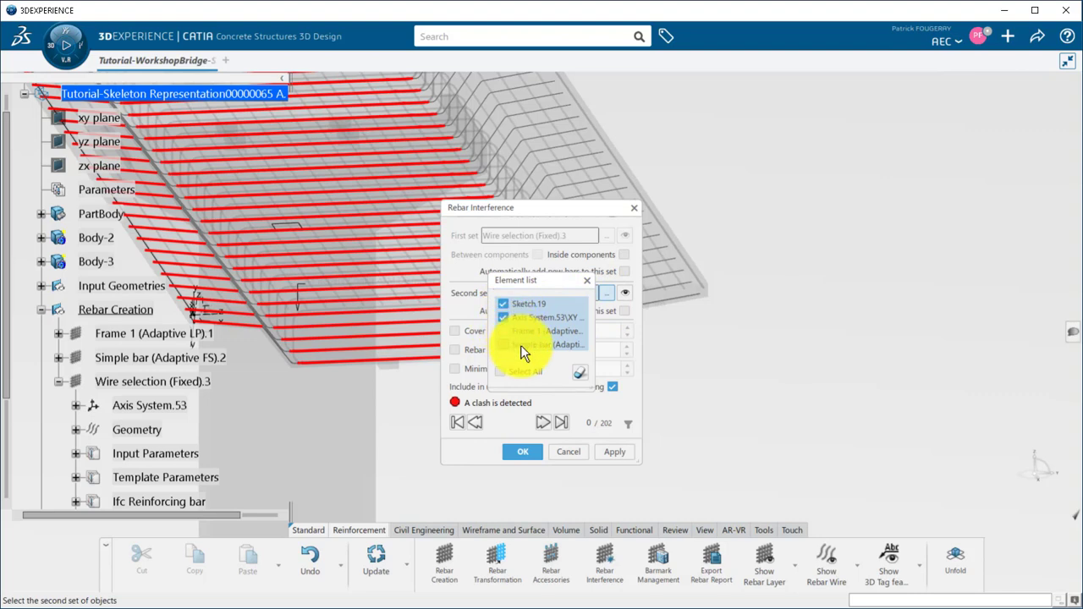
left_click(578, 371)
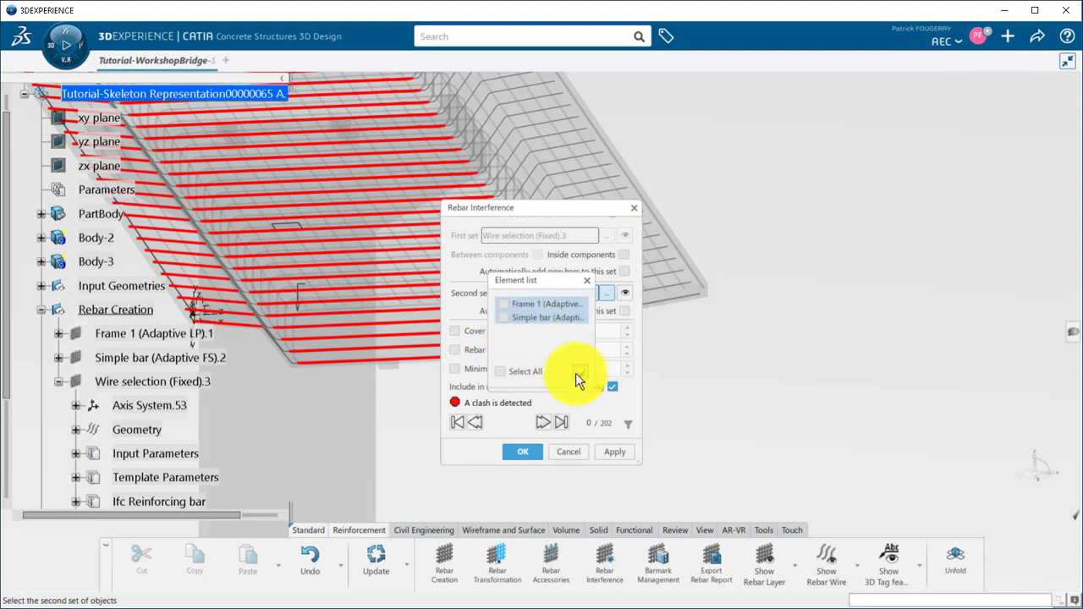
left_click(522, 451)
left_click(722, 356)
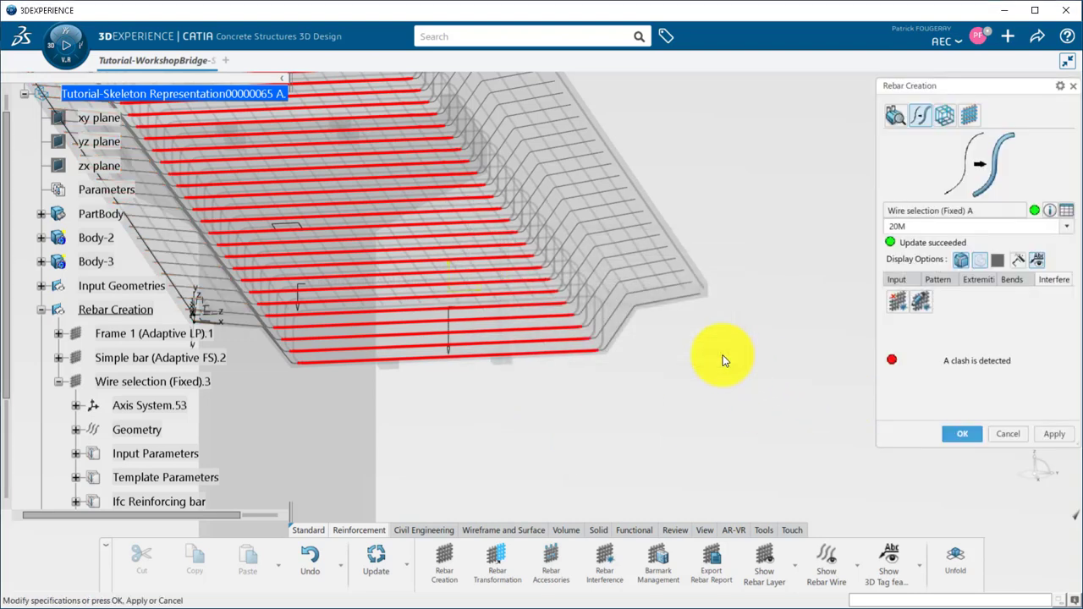
middle_click_drag(584, 347, 676, 431)
Set the wire rebar's support offset to 0.22 m and recompute its interference check against the frame and simple bars
left_click(897, 279)
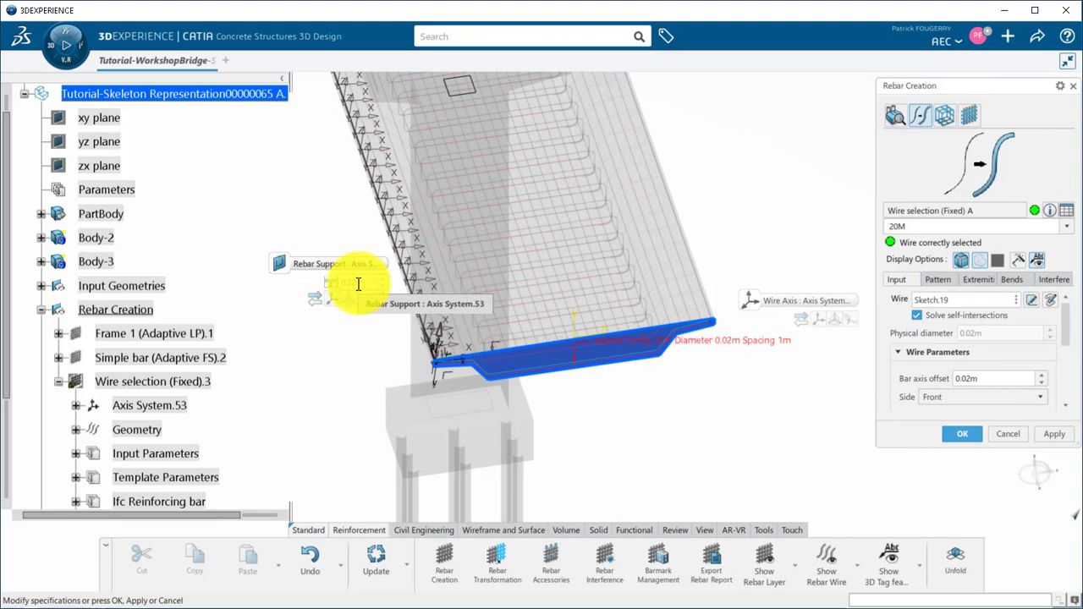
left_click(1055, 280)
left_click(921, 304)
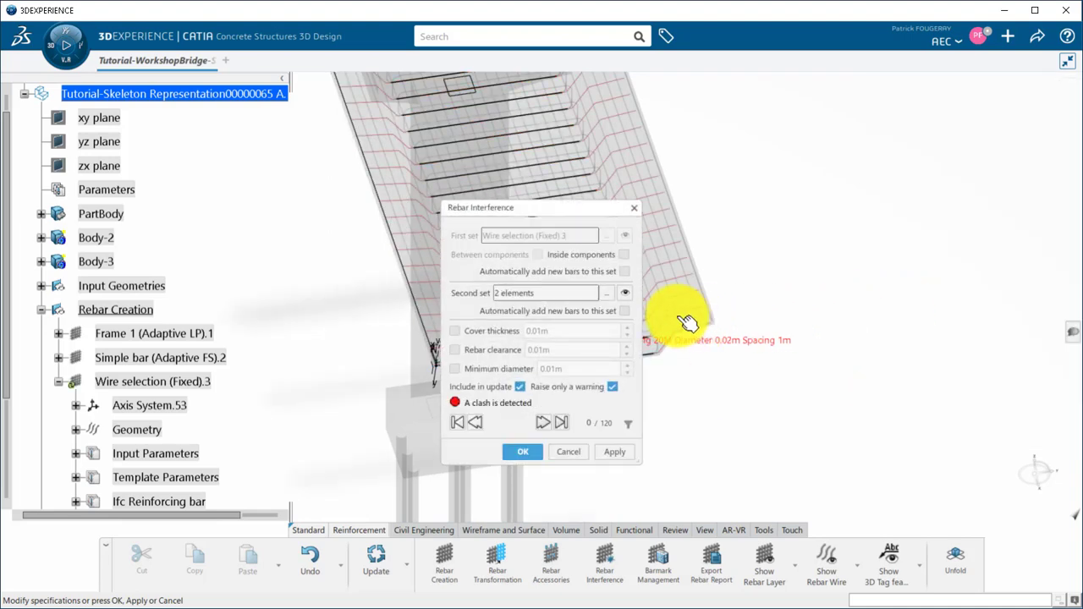
left_click(573, 456)
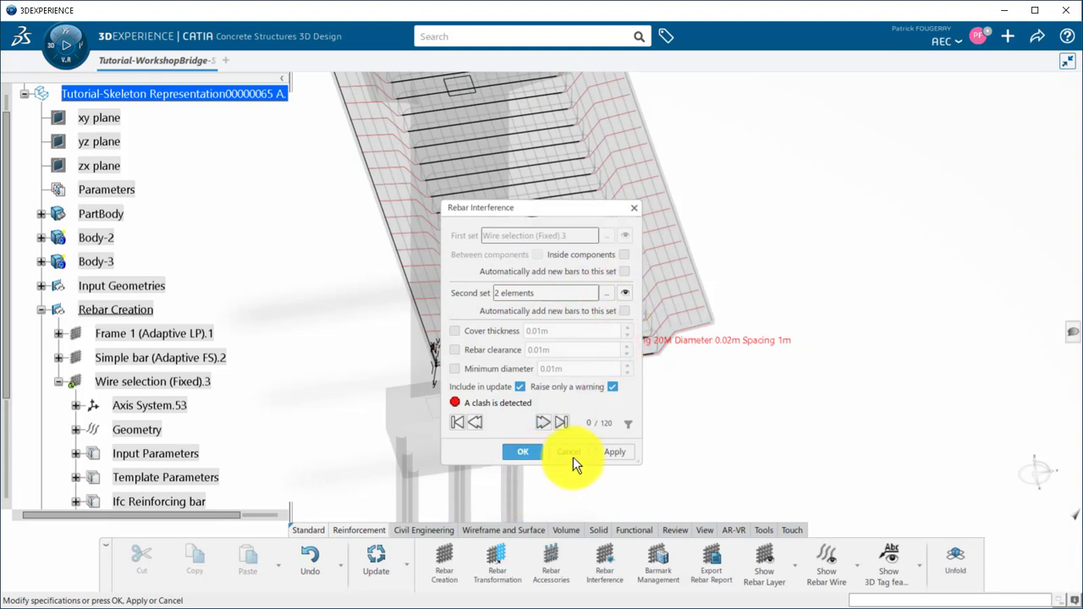
left_click(527, 456)
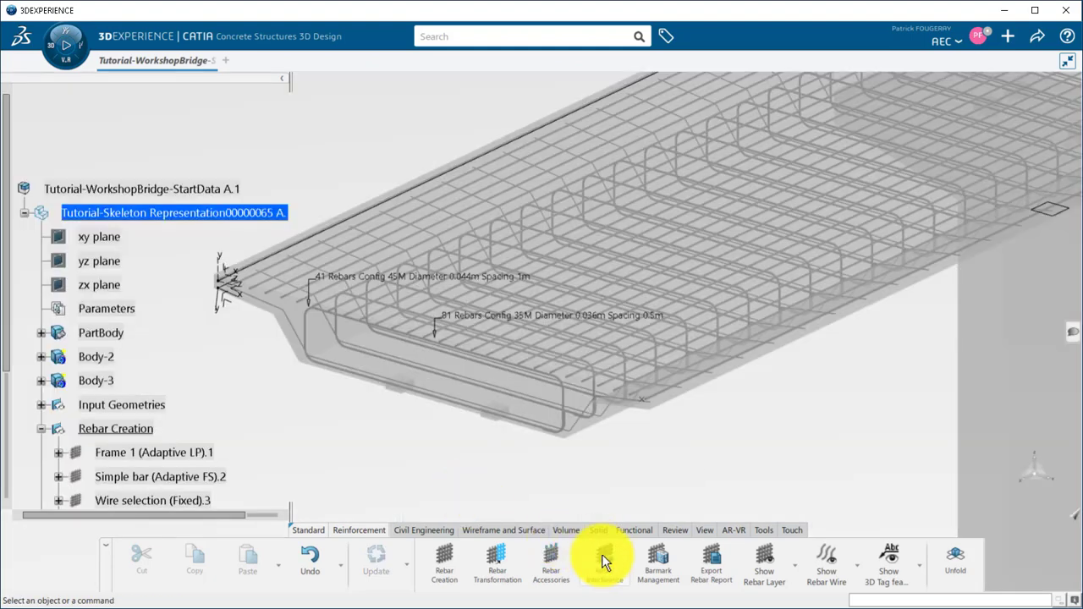
Create a standalone Rebar Interference check between Frame 1 (Adaptive LP).1 and Wire selection (Fixed).3
left_click(603, 557)
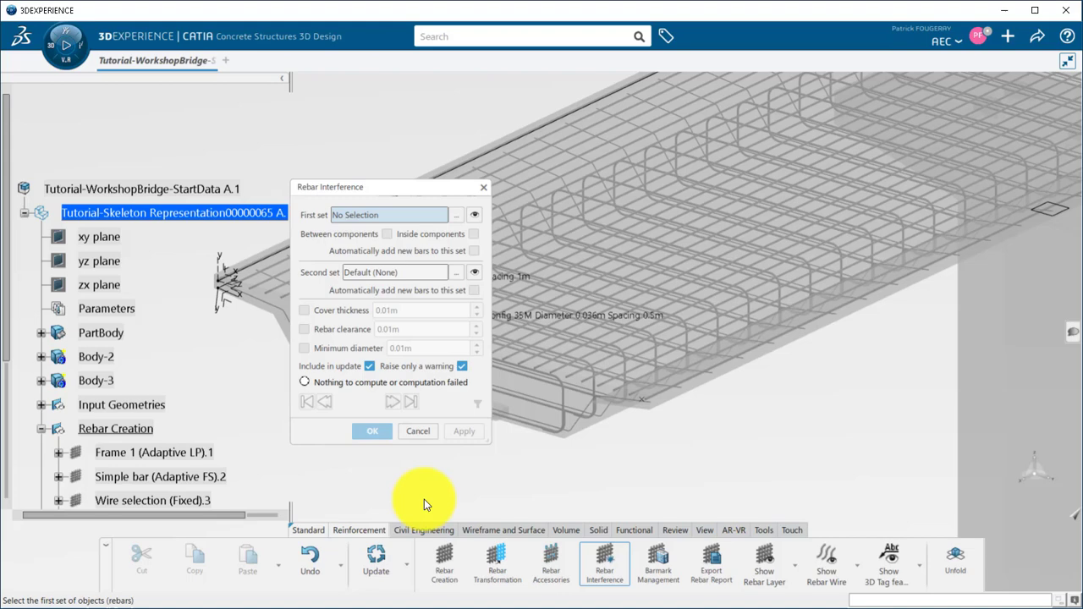
left_click(199, 455)
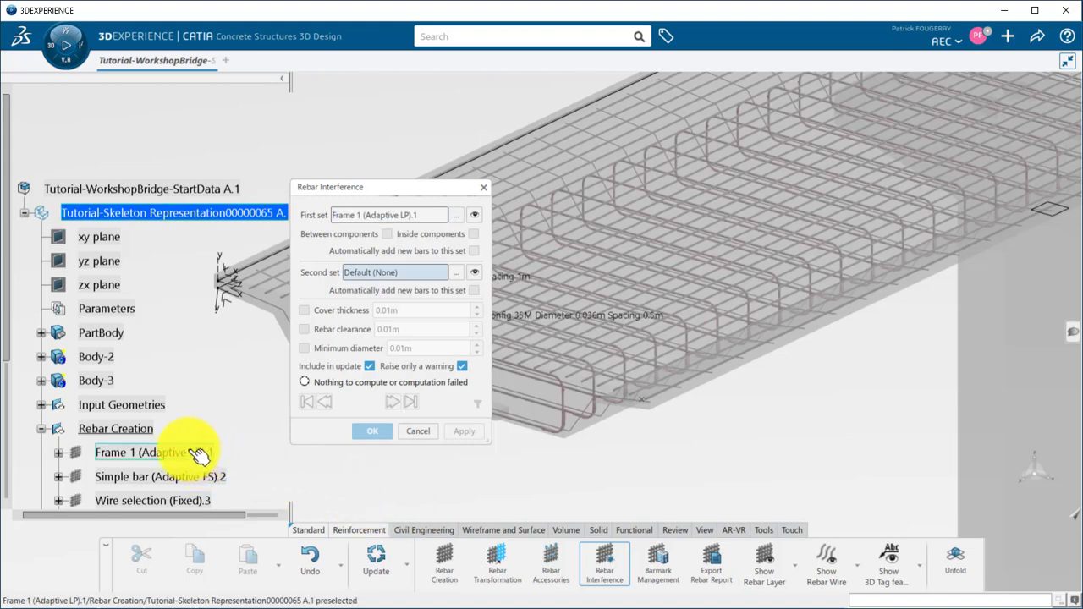
left_click(216, 506)
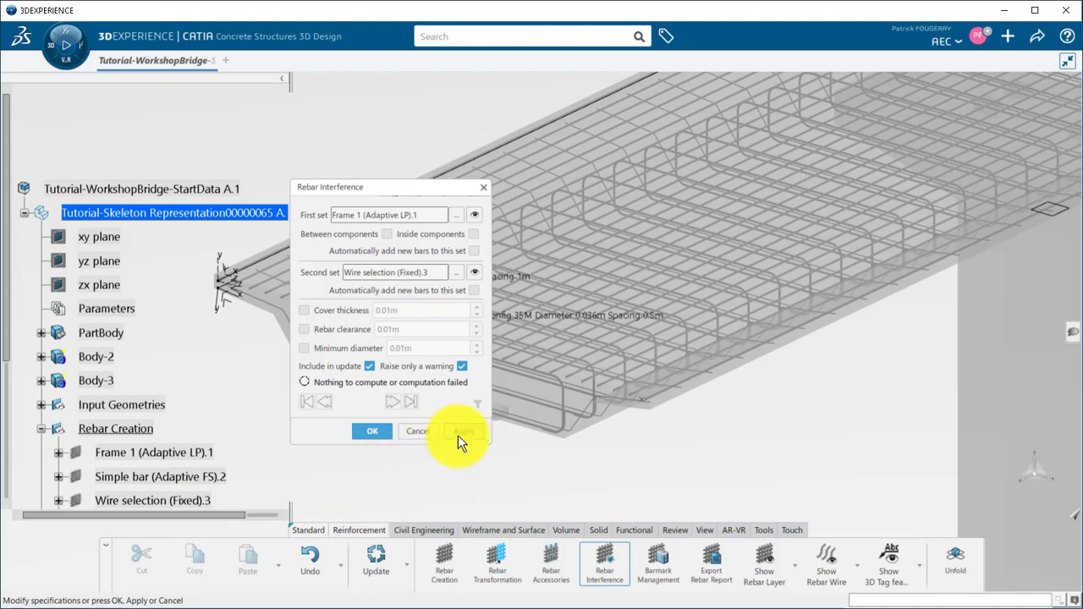
left_click(458, 435)
left_click(372, 431)
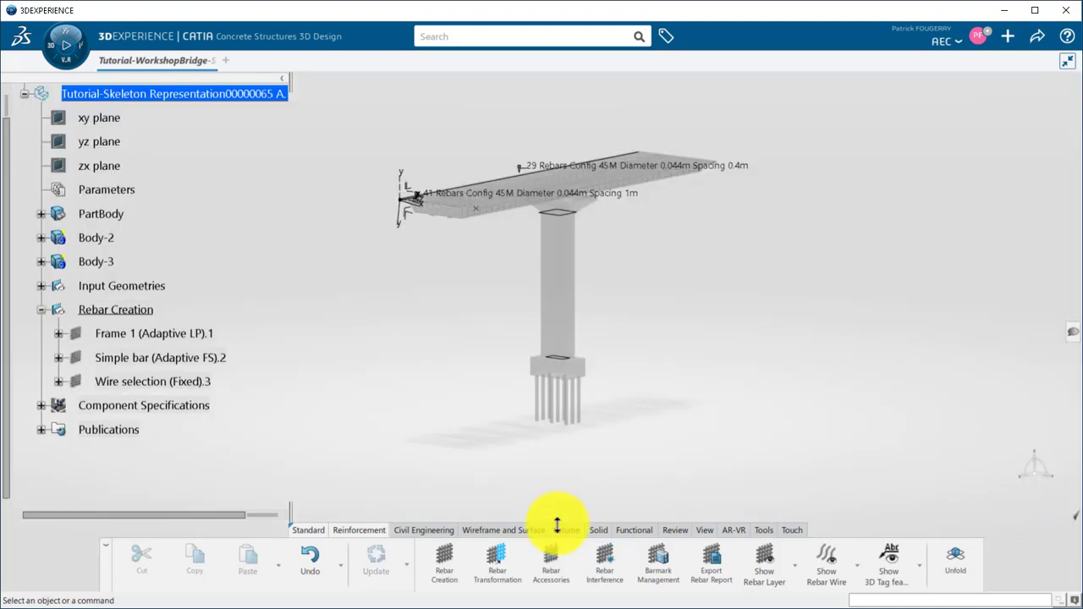
Start a Point-Direction line from the near corner of the rectangle at the pier's base, directed along the Z component
left_click(528, 531)
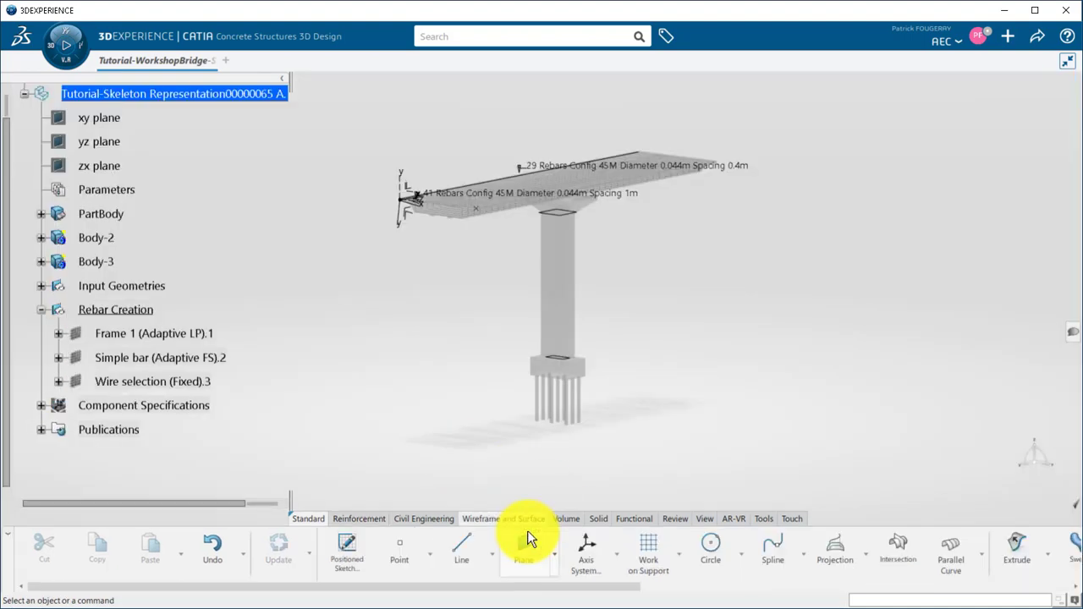
middle_click_drag(578, 418, 499, 474)
left_click(461, 549)
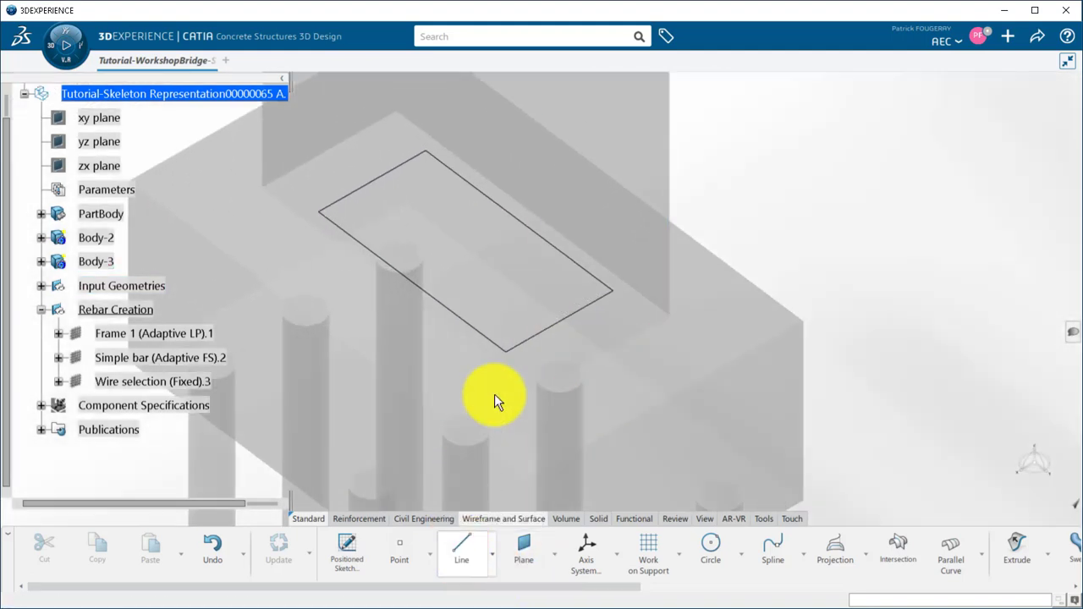
left_click(510, 353)
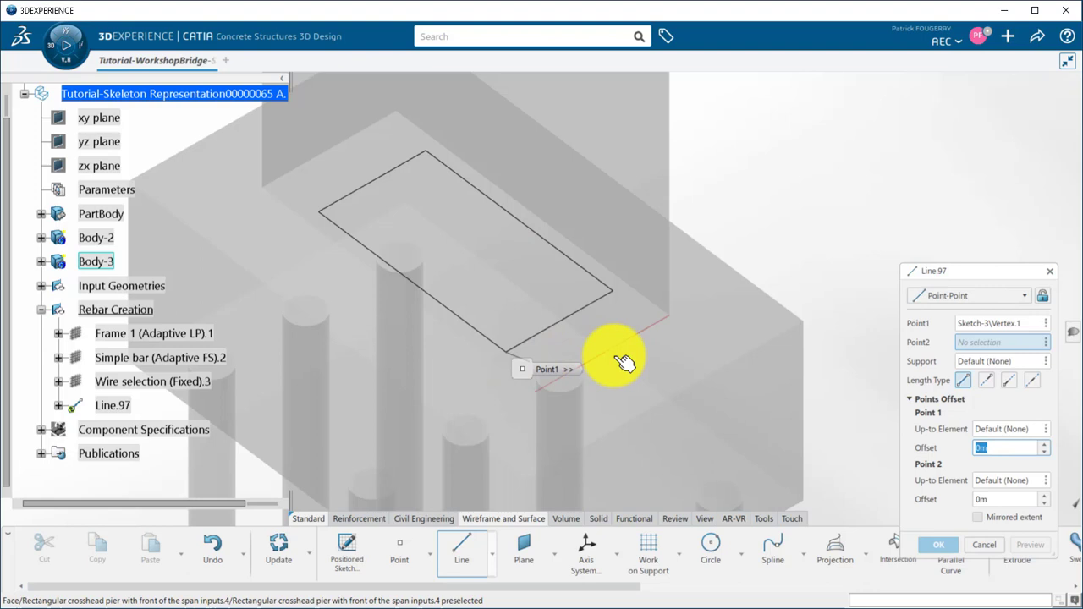
left_click(1026, 295)
left_click(970, 335)
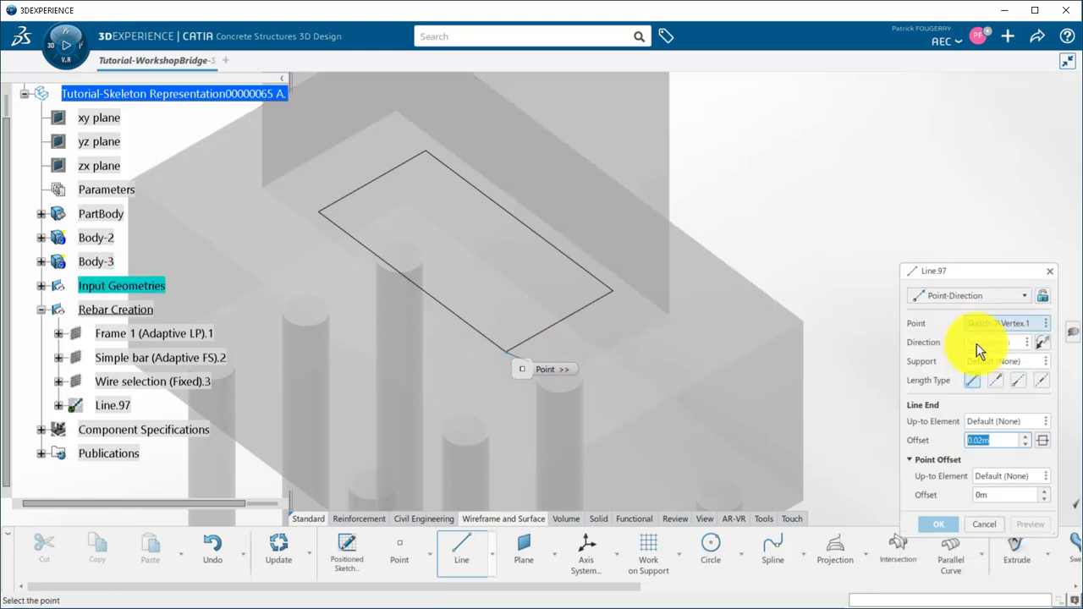
right_click(992, 342)
left_click(1045, 407)
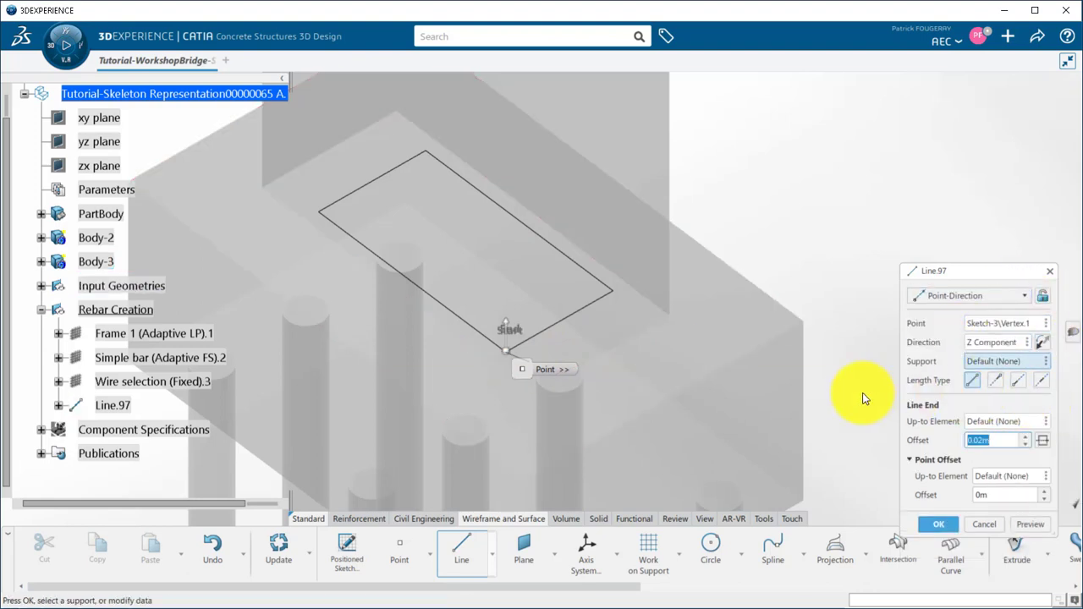
Limit the Point-Direction line up to PlaneTopPier at the top of the pier and create it
scroll(706, 206, "down", 5)
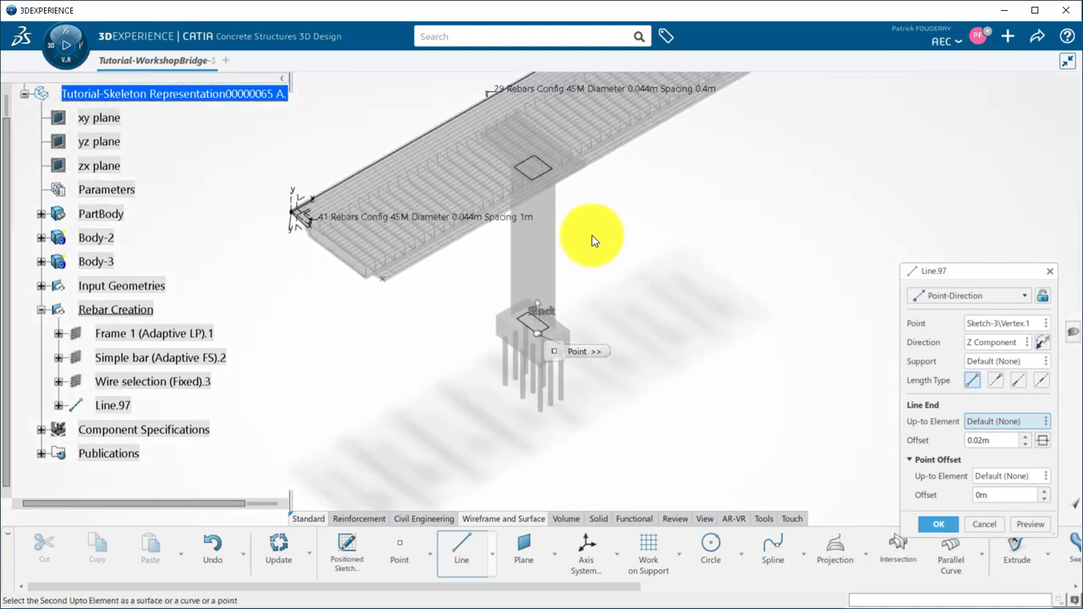
left_click(552, 178)
middle_click_drag(624, 259, 639, 218)
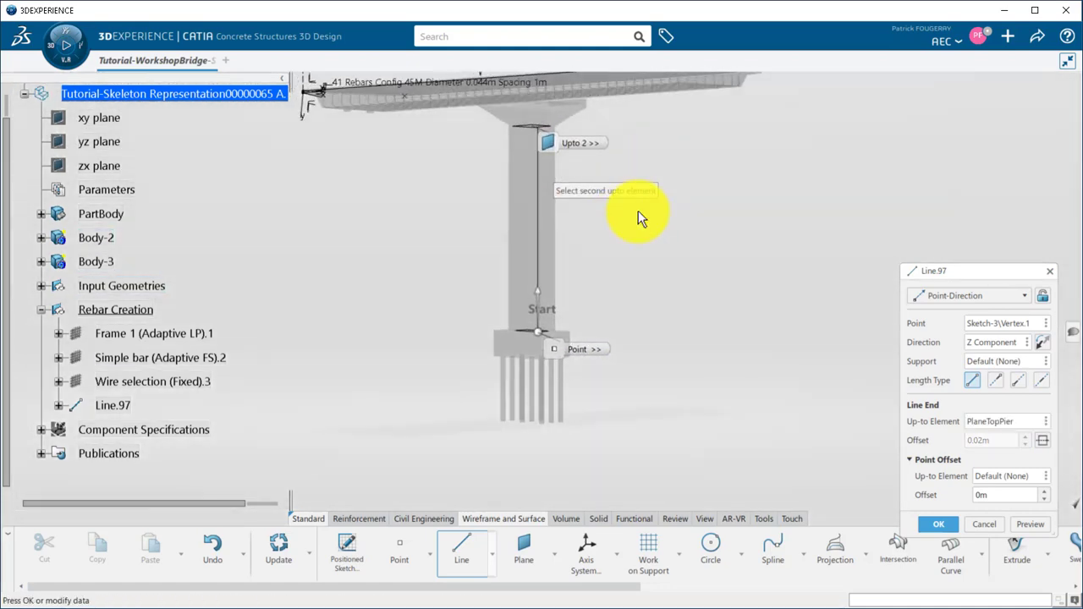
left_click(940, 524)
Start a Wire selection (Fixed) rebar using the new vertical pier line, Line.97, as its wire
middle_click_drag(670, 269, 618, 332)
left_click(369, 517)
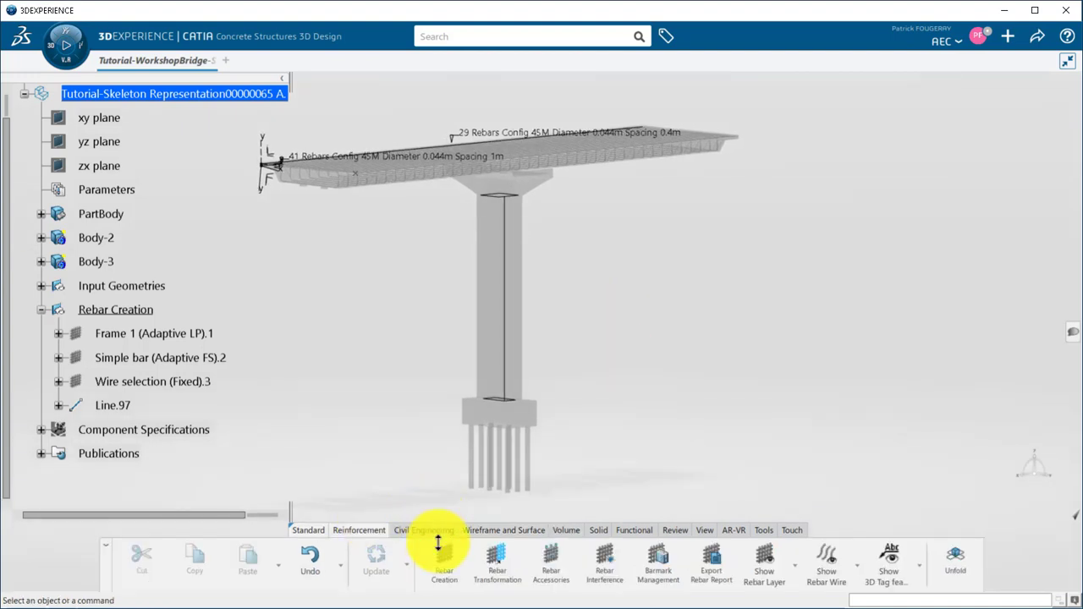
left_click(441, 555)
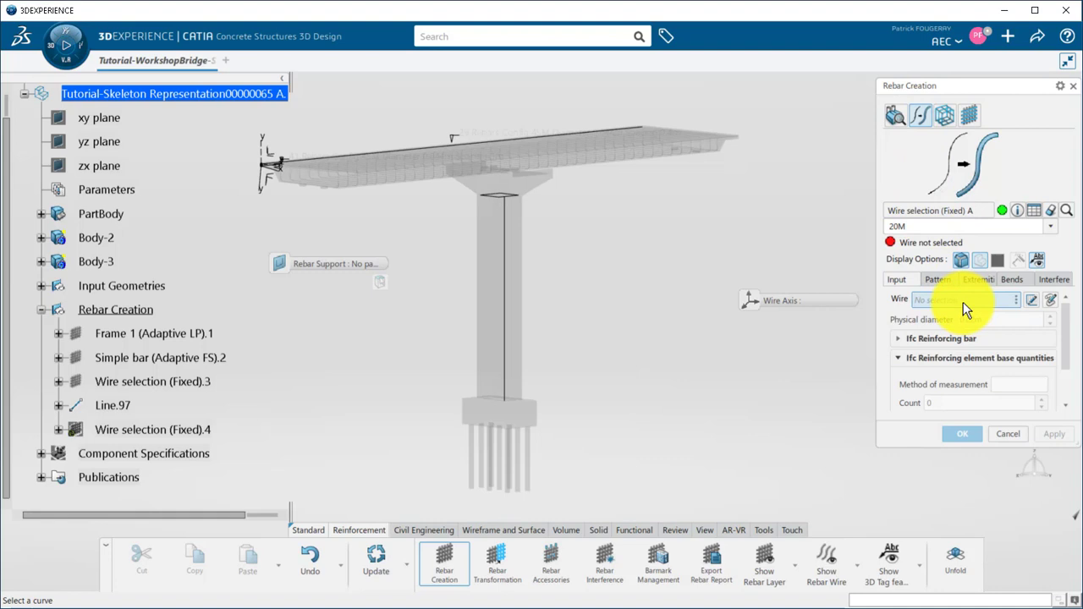
left_click(503, 311)
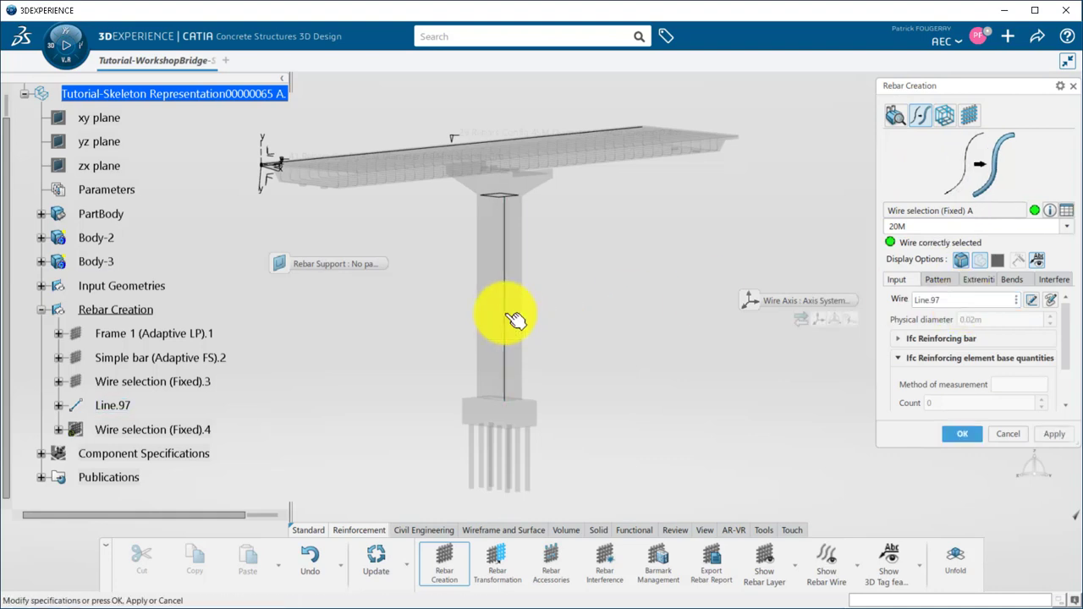
Add a curvilinear pattern along the Sketch-3 rectangle at the pier's base, with the axis orientation set to Align to Reference
left_click(938, 280)
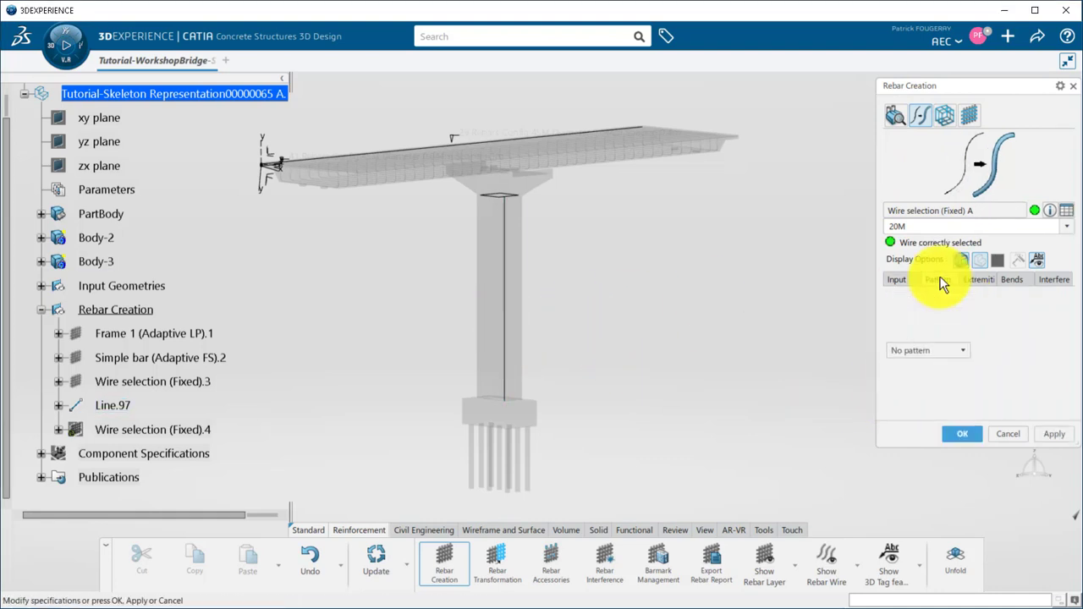
left_click(940, 350)
left_click(926, 379)
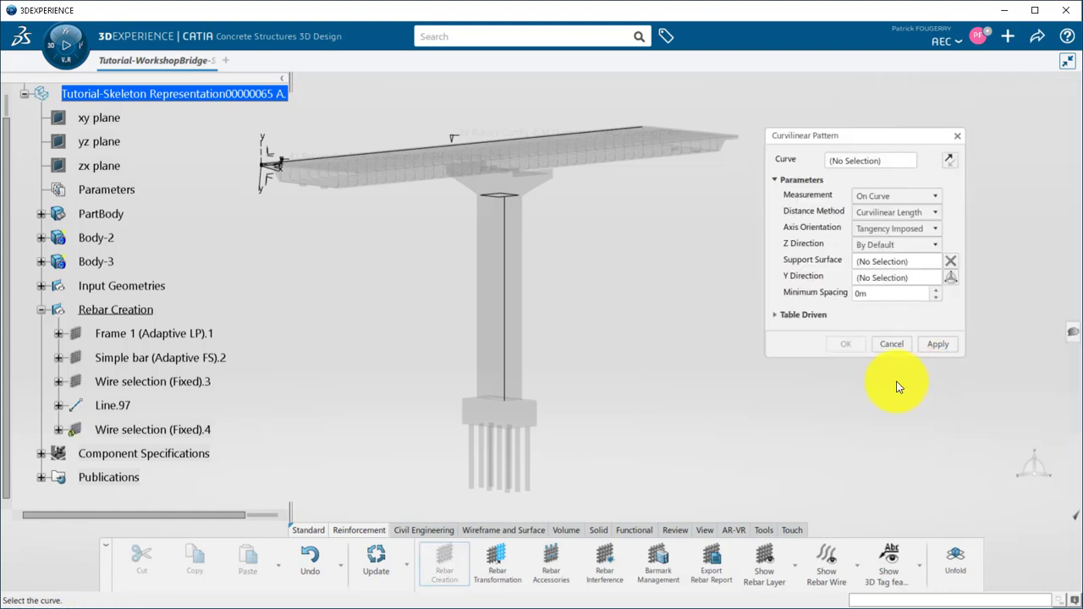
middle_click_drag(597, 399, 467, 251)
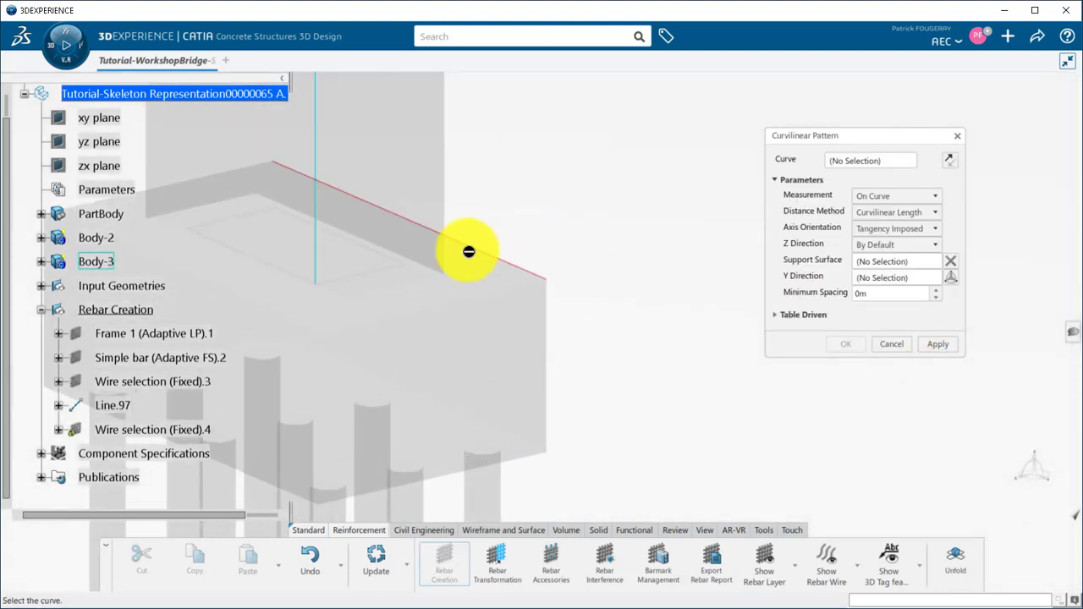
left_click(389, 269)
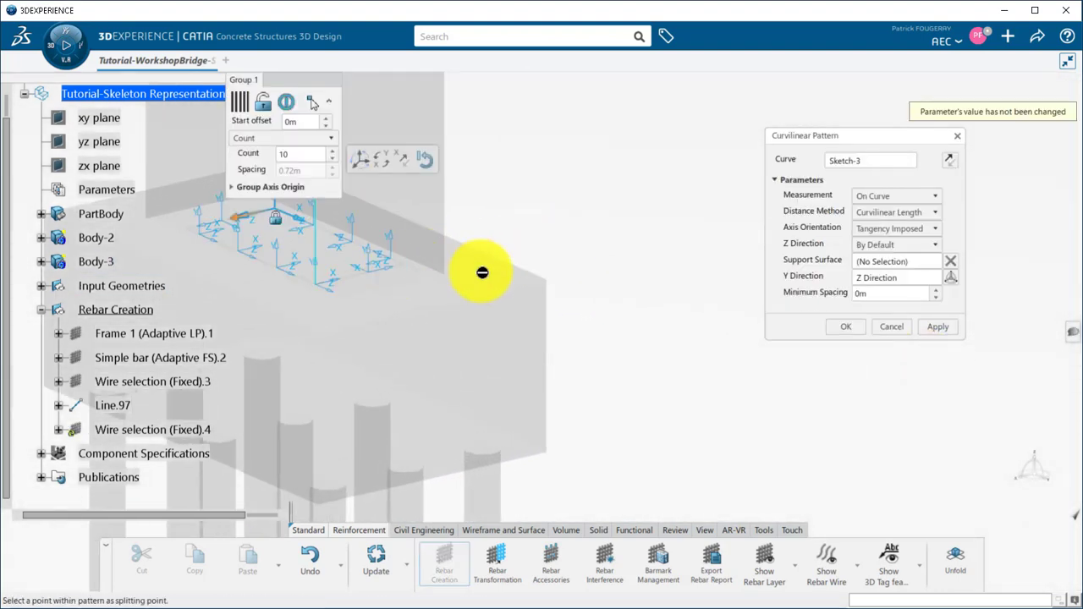
left_click(874, 231)
left_click(896, 271)
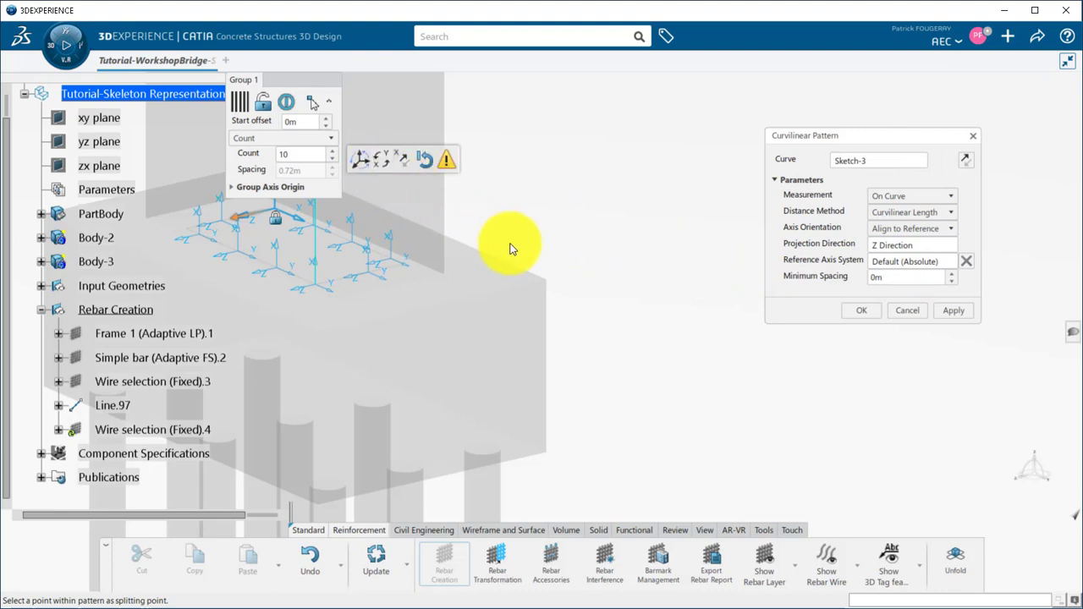
Define the curvilinear pattern by spacing, set the spacing to 0.6 m and apply it to the vertical bars
left_click(301, 139)
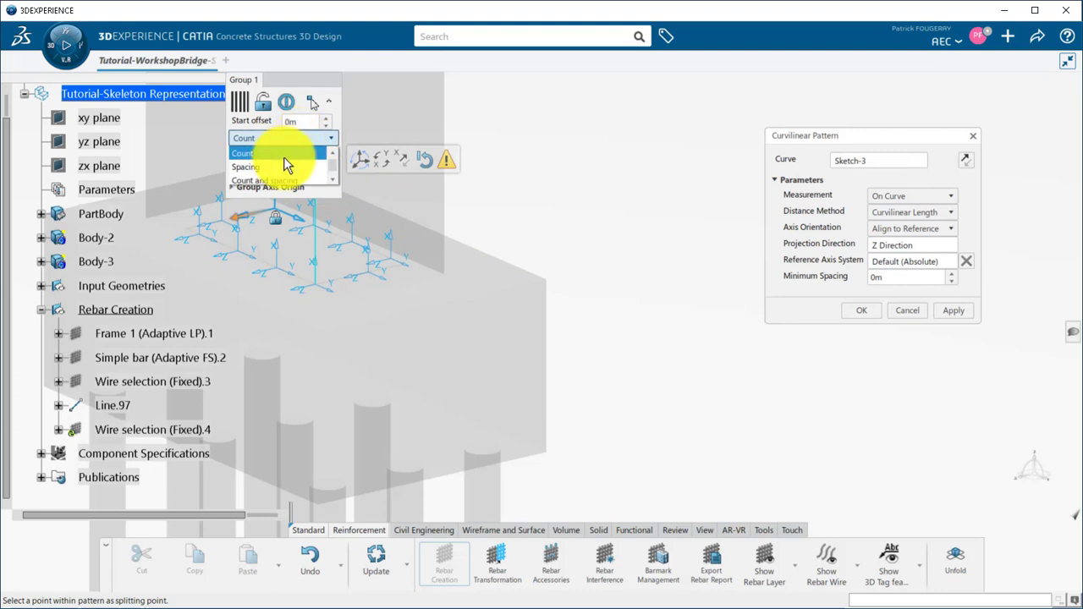
left_click(284, 166)
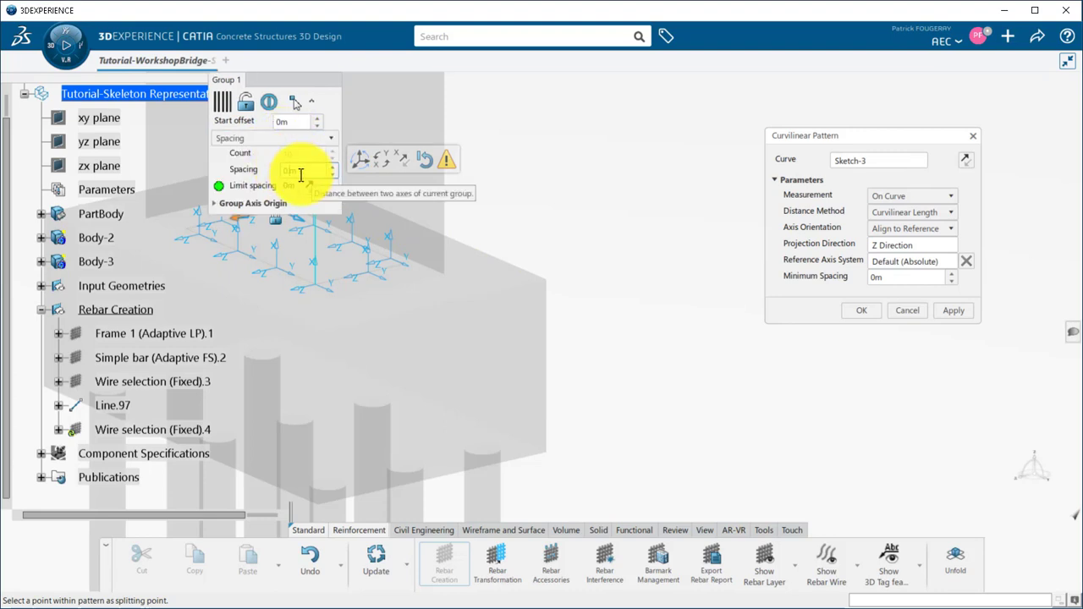
left_click(300, 175)
left_click(943, 313)
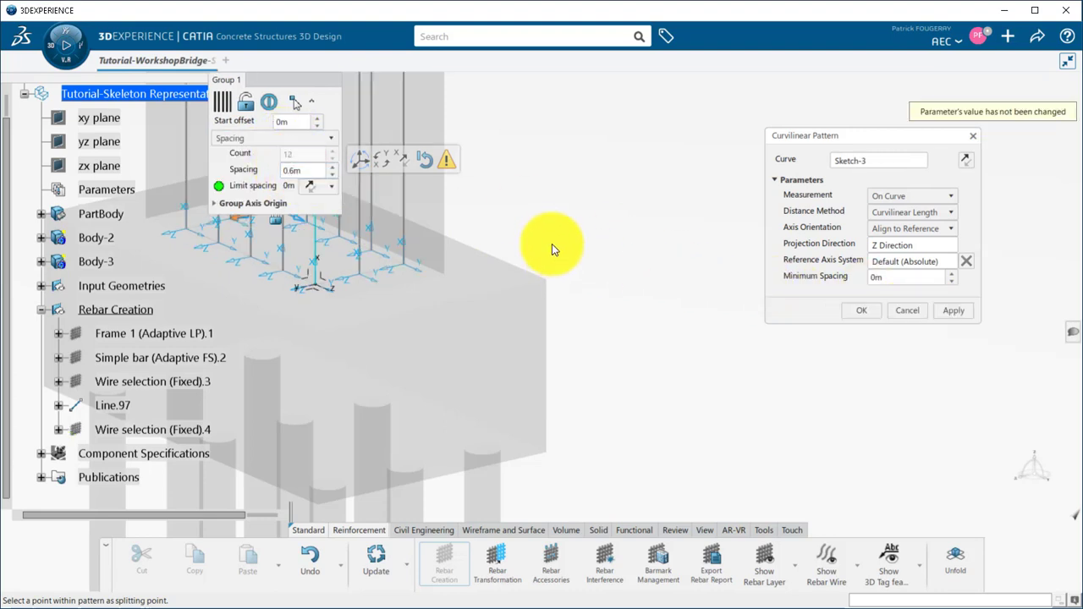
middle_click_drag(552, 243, 593, 454)
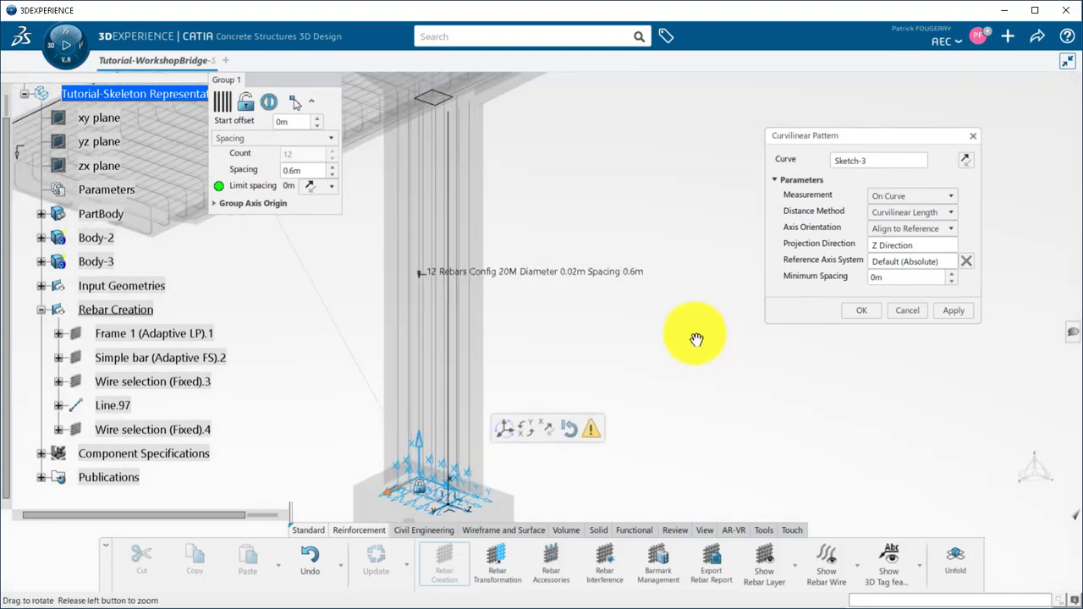
left_click(864, 312)
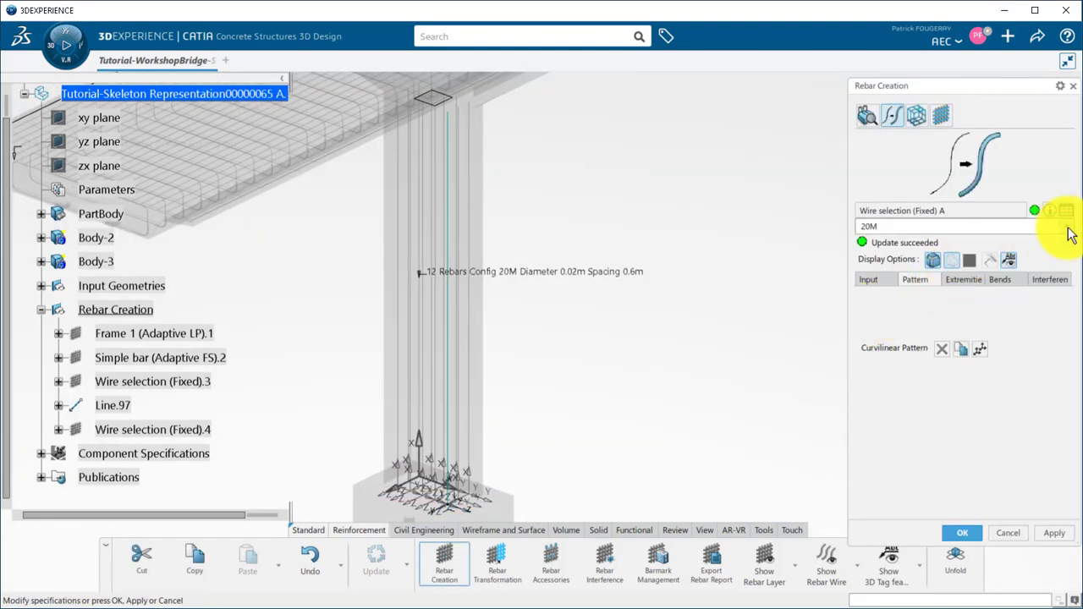
Set the vertical pier rebar to configuration 35M with an orange-red display colour and create it
left_click(1042, 225)
left_click(970, 309)
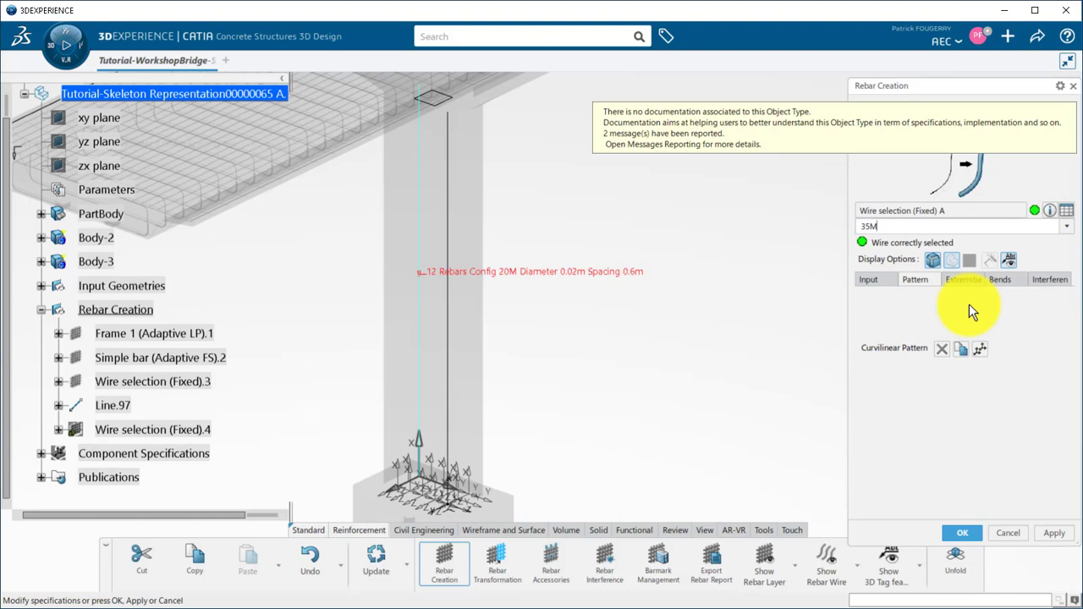
left_click(874, 279)
left_click(970, 260)
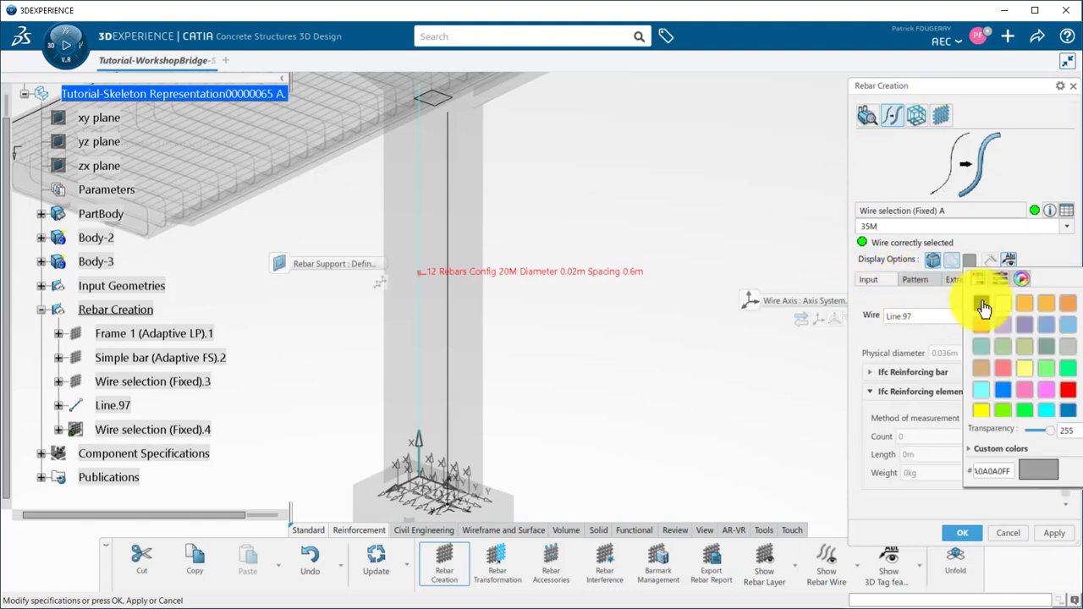
left_click(920, 293)
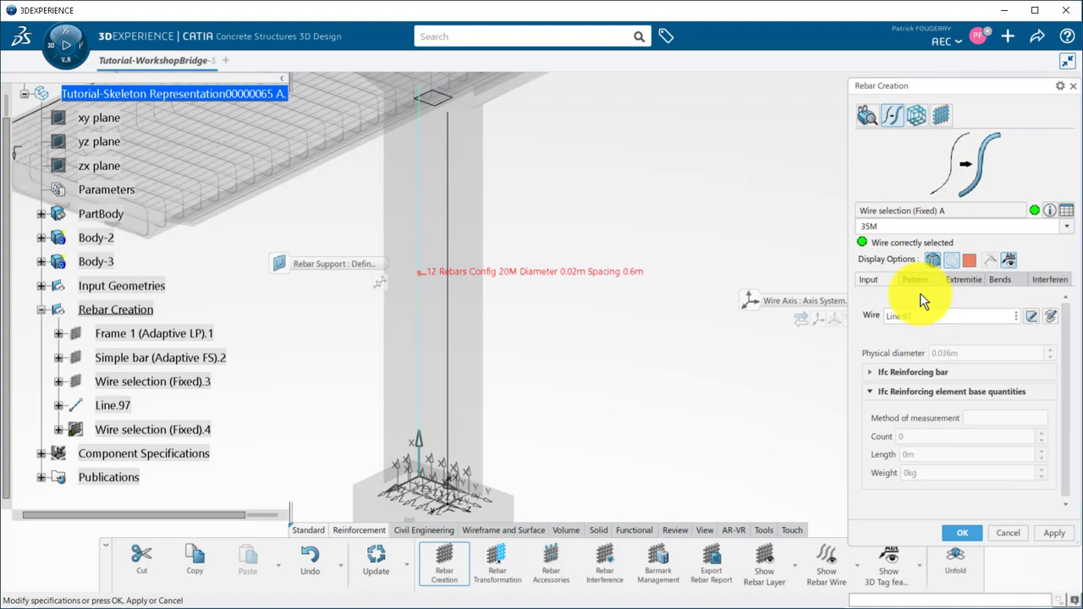
left_click(974, 534)
middle_click_drag(653, 375, 587, 382)
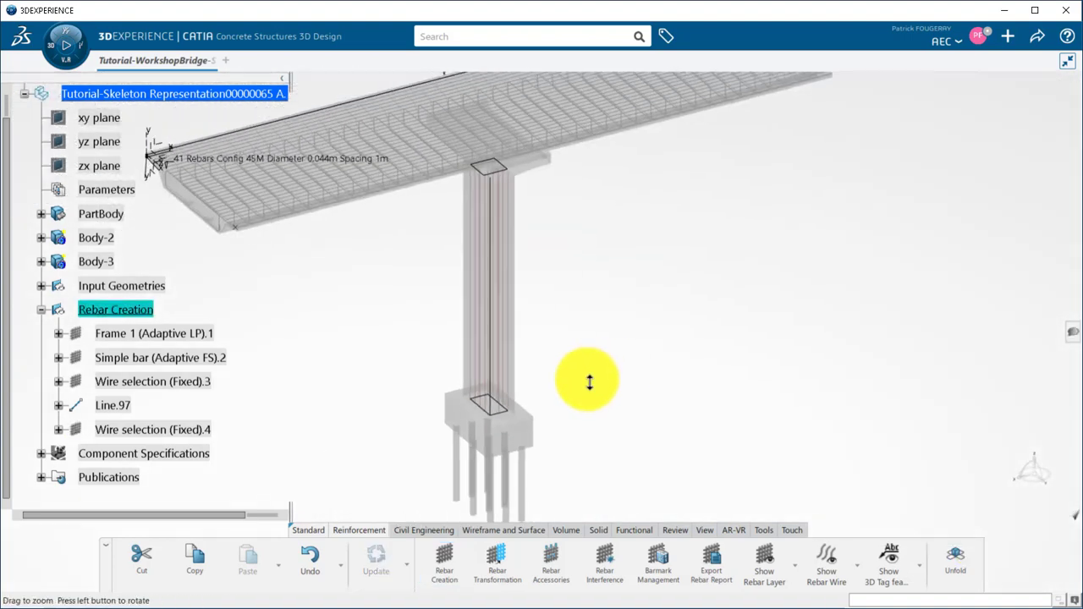
Start a Strap (Adaptive) rebar and hide Body-3 and Line.97 to expose the pier's vertical bars
left_click(453, 554)
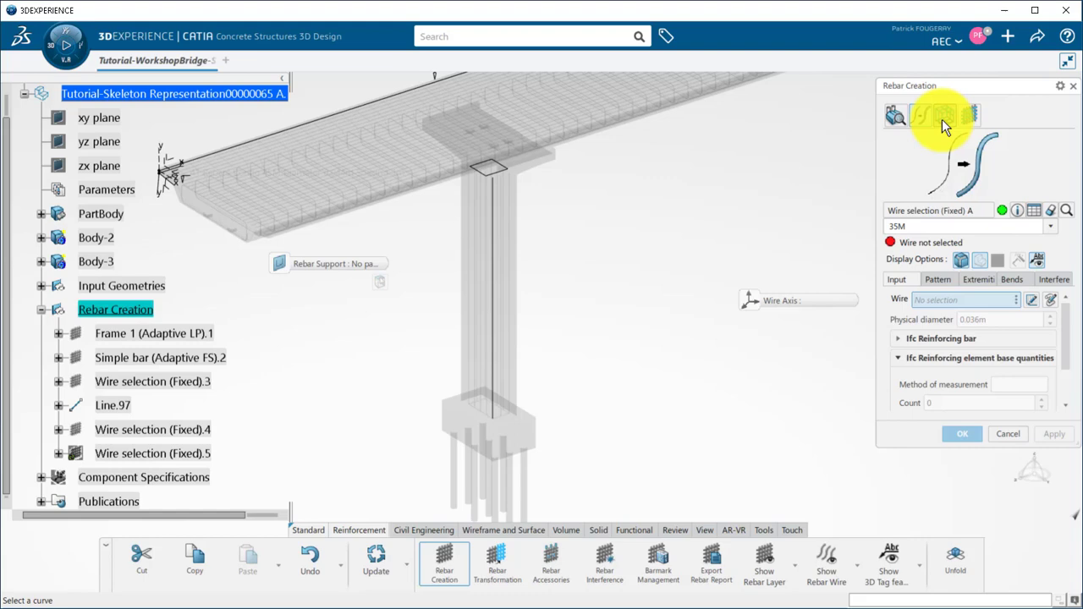
left_click(942, 119)
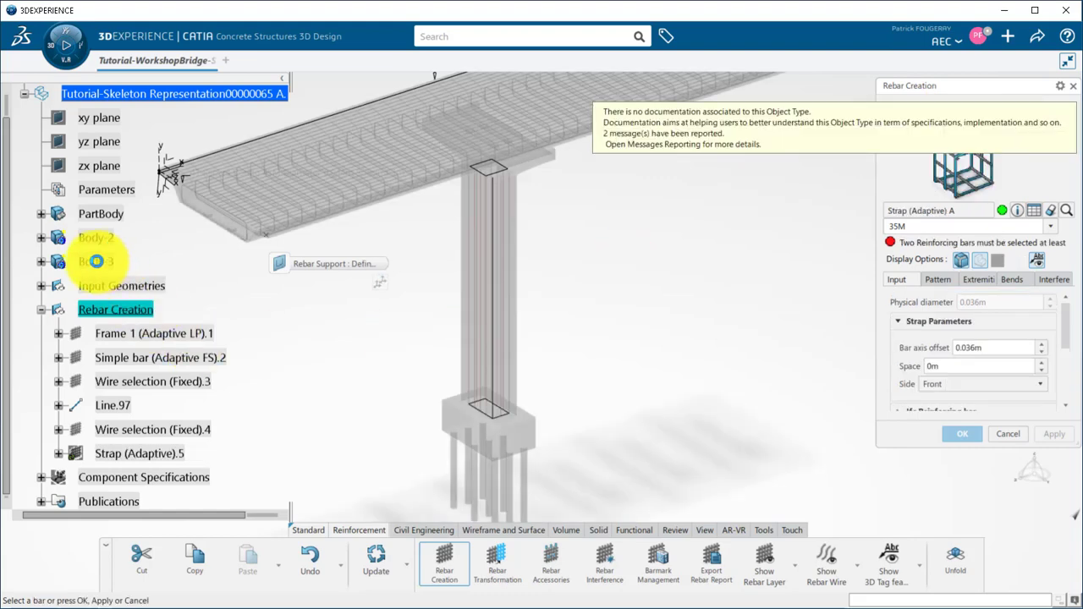
right_click(127, 310)
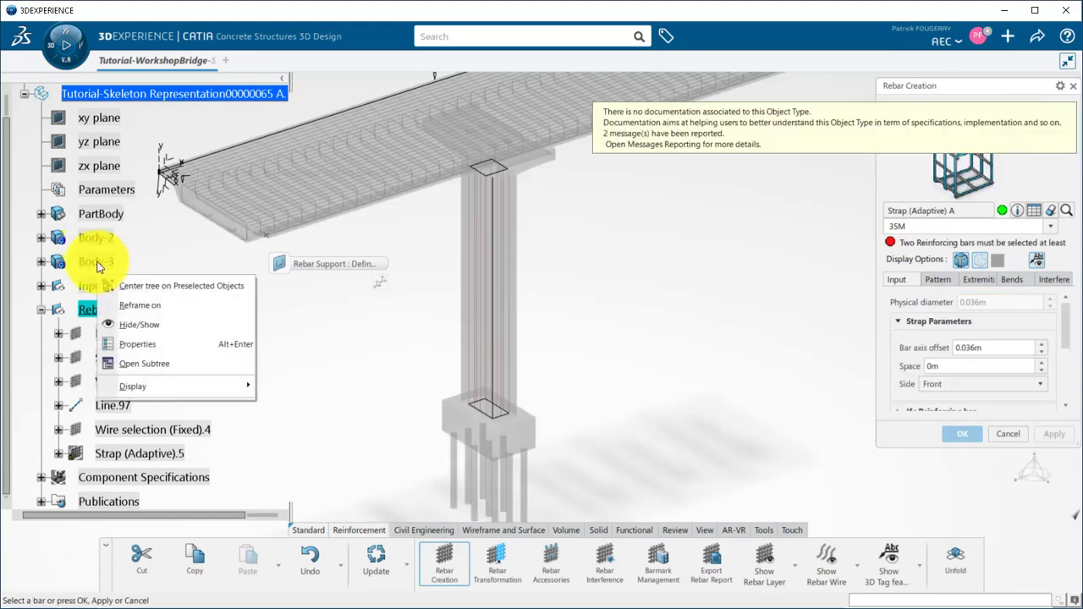
left_click(145, 326)
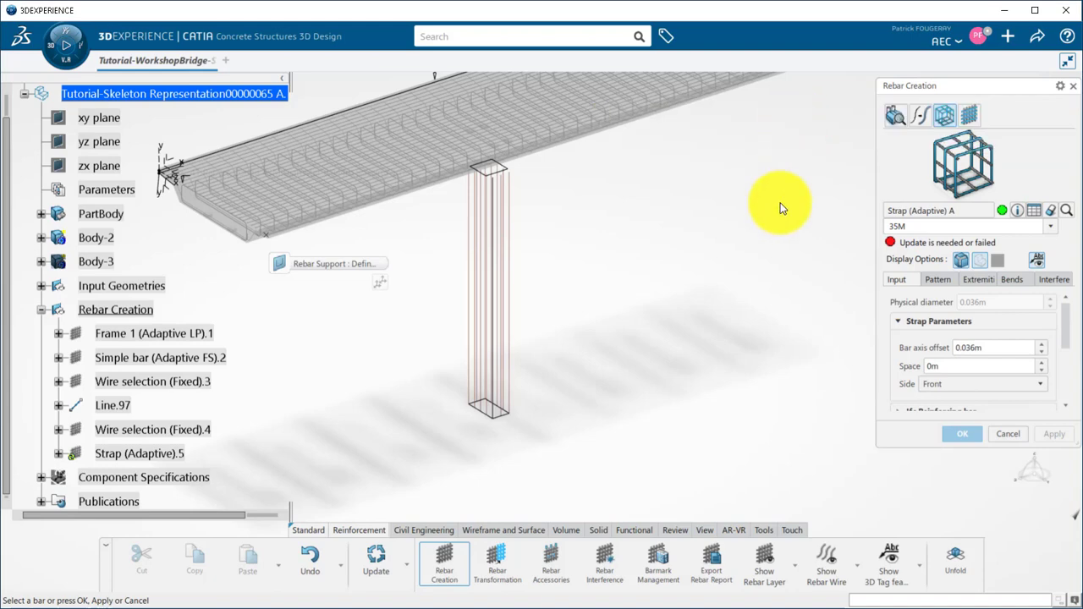
middle_click_drag(547, 452, 536, 293)
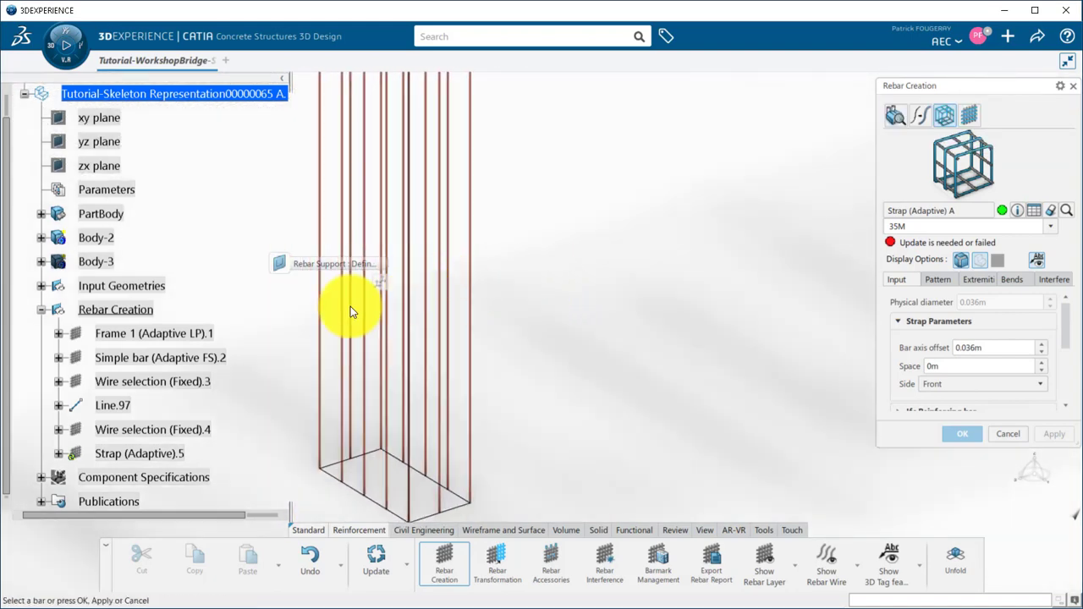
right_click(121, 417)
left_click(152, 467)
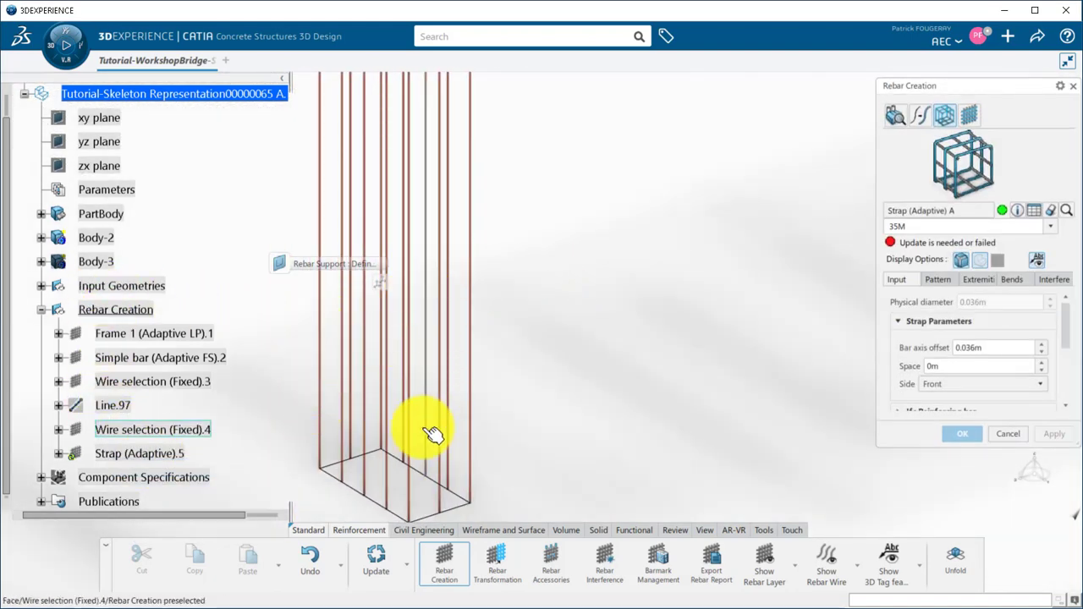
Route the strap around the pier's corner bars in order, picking the first corner bar again to close the loop
left_click(481, 362)
middle_click_drag(520, 322, 714, 187)
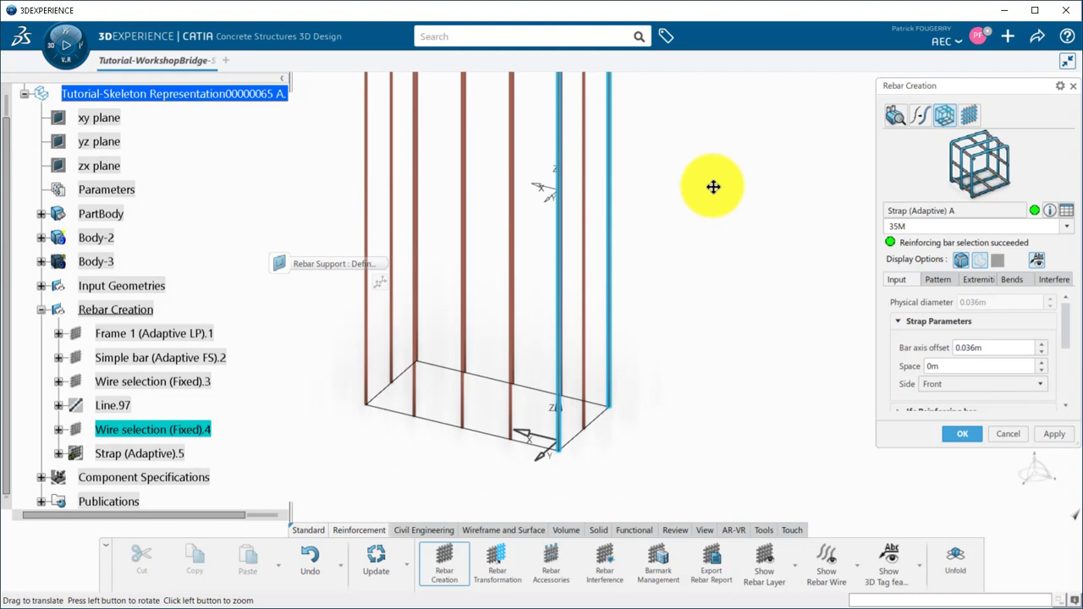
middle_click_drag(442, 344, 423, 352)
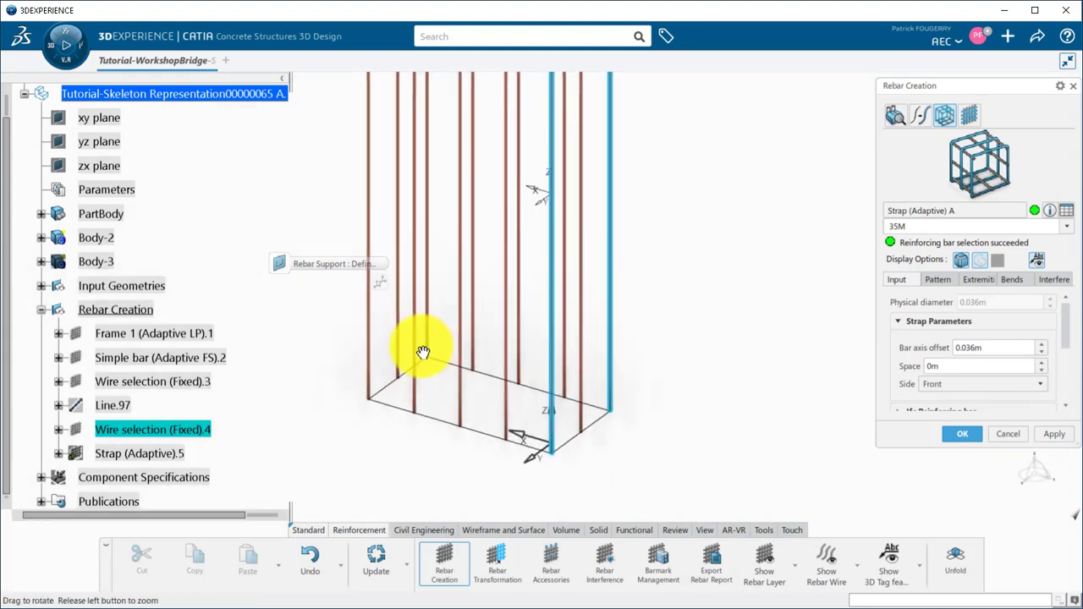
left_click(435, 331)
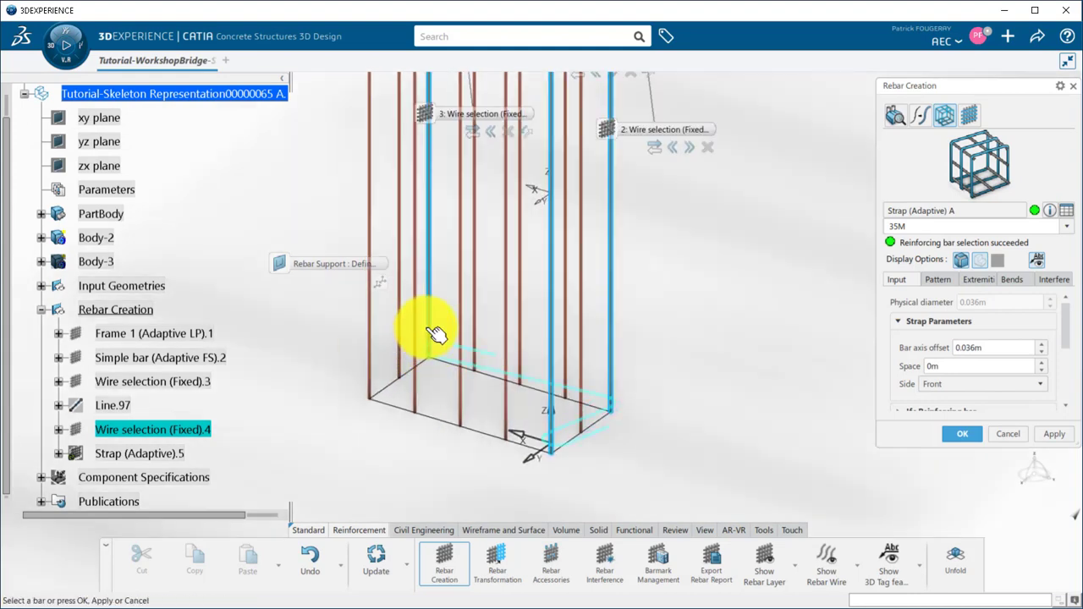
left_click(378, 356)
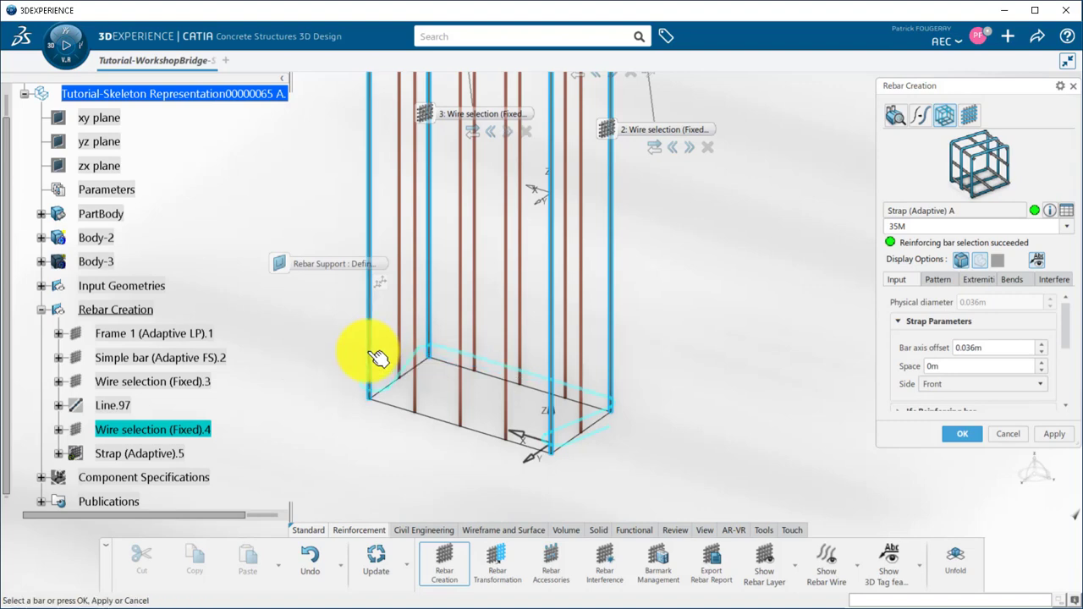
left_click(550, 391)
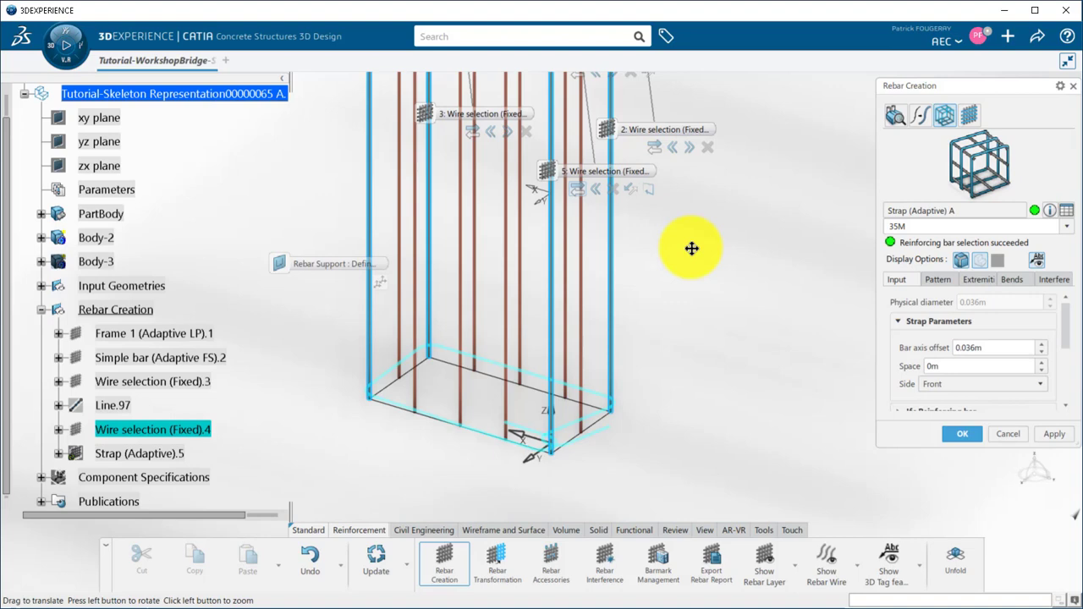
Set the strap rebar to configuration 20M with a yellow display colour
middle_click_drag(692, 248, 597, 166)
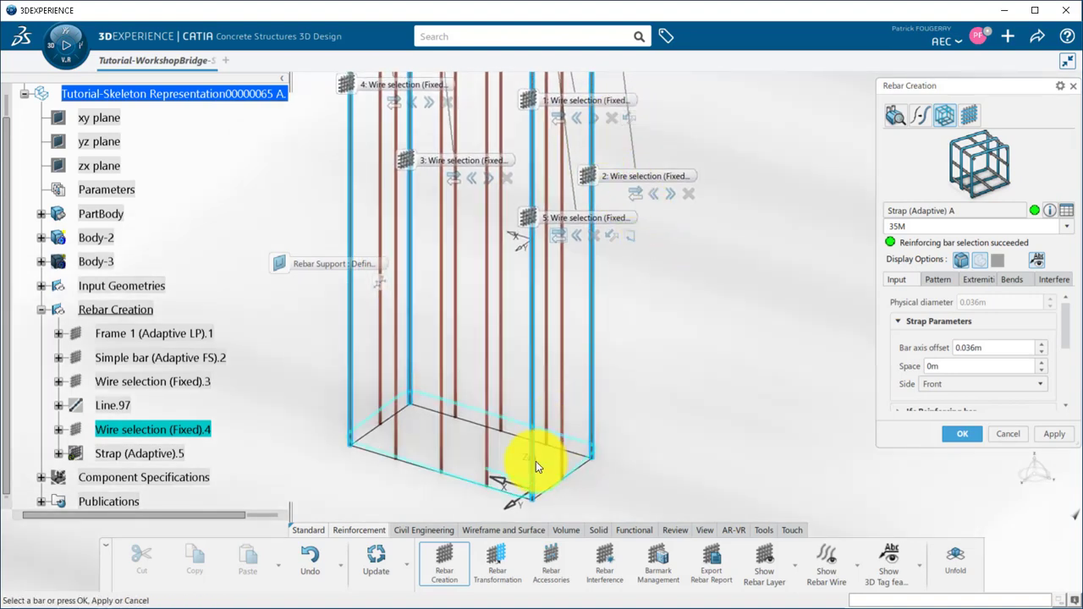
left_click(1067, 227)
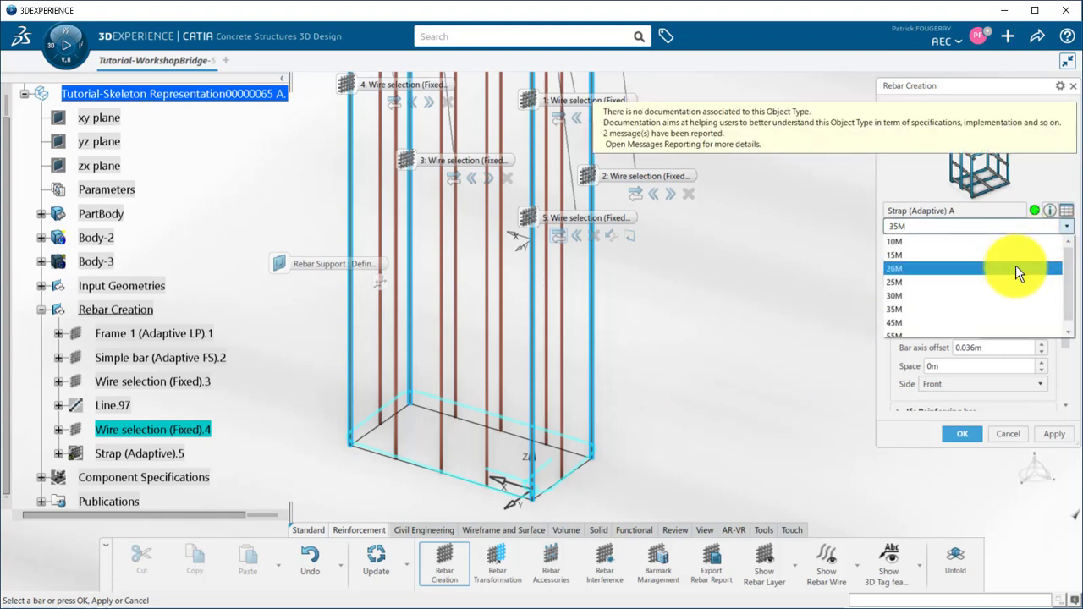
left_click(1015, 265)
left_click(998, 260)
left_click(1008, 411)
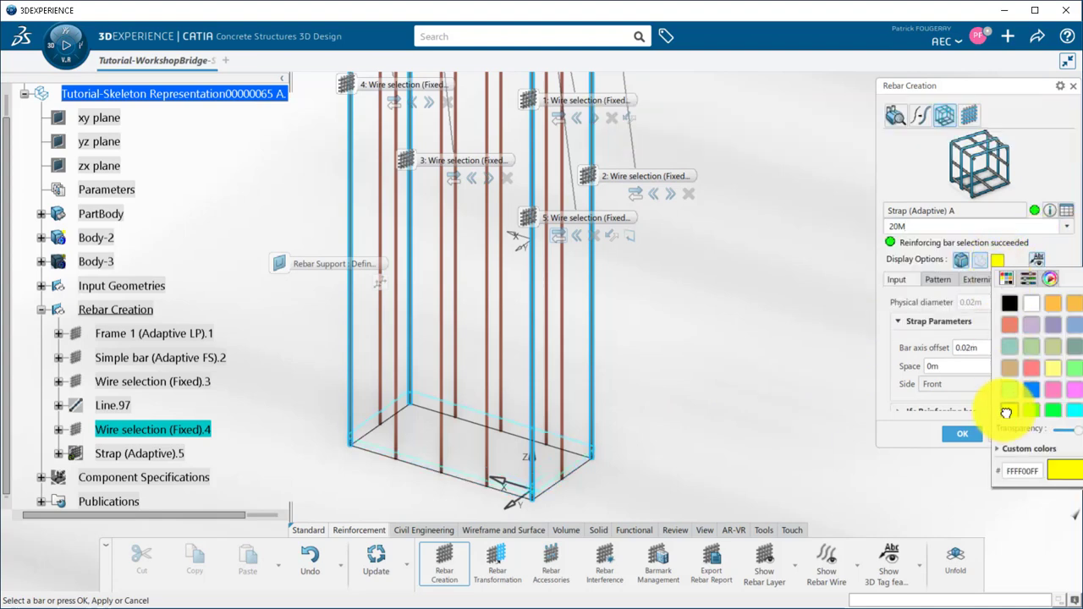
Pattern the strap along the pier's height with a curvilinear pattern at 1 m spacing and create the rebar
left_click(944, 279)
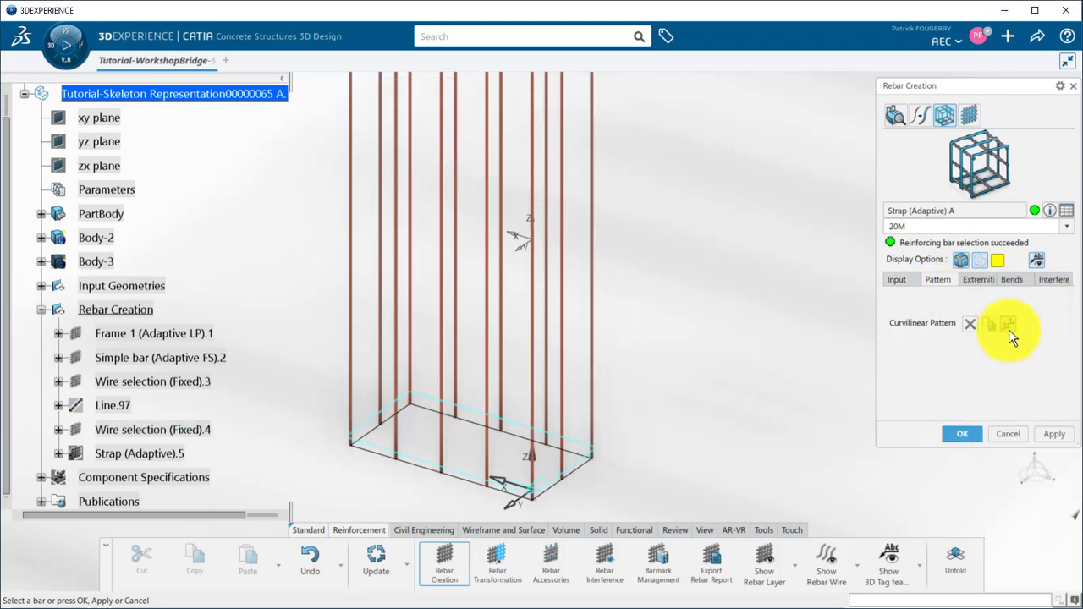
left_click(1009, 330)
middle_click_drag(658, 246, 547, 333)
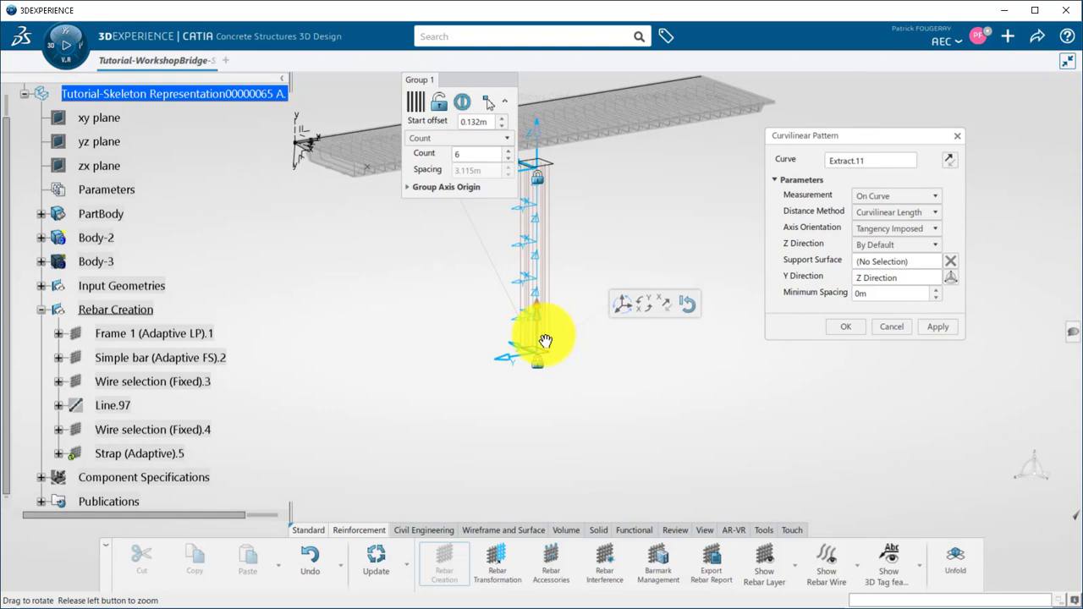
left_click(469, 137)
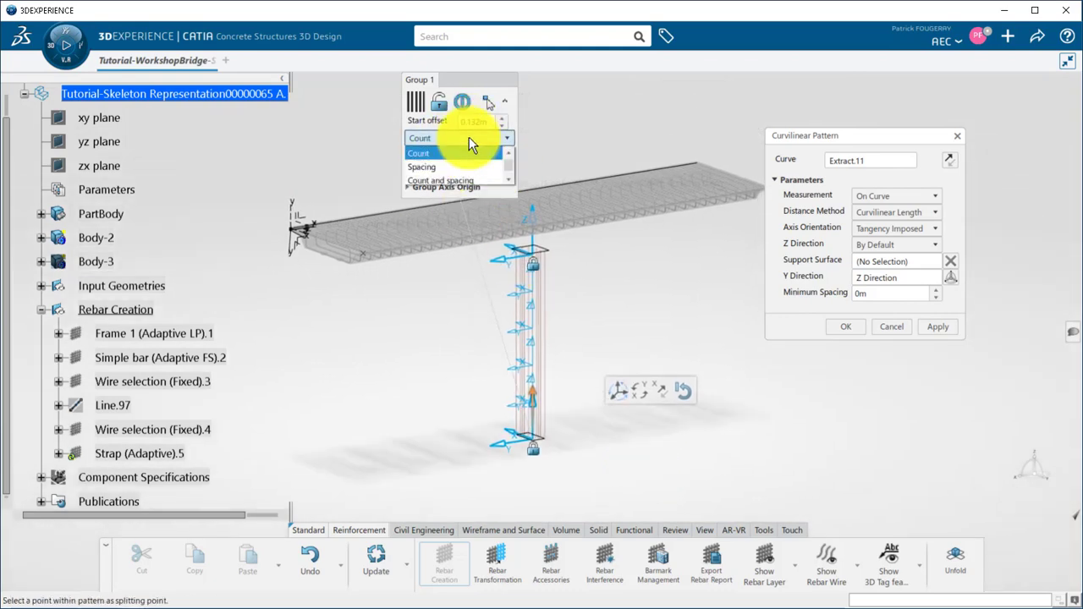
left_click(464, 167)
left_click_drag(485, 170, 455, 172)
type("132m")
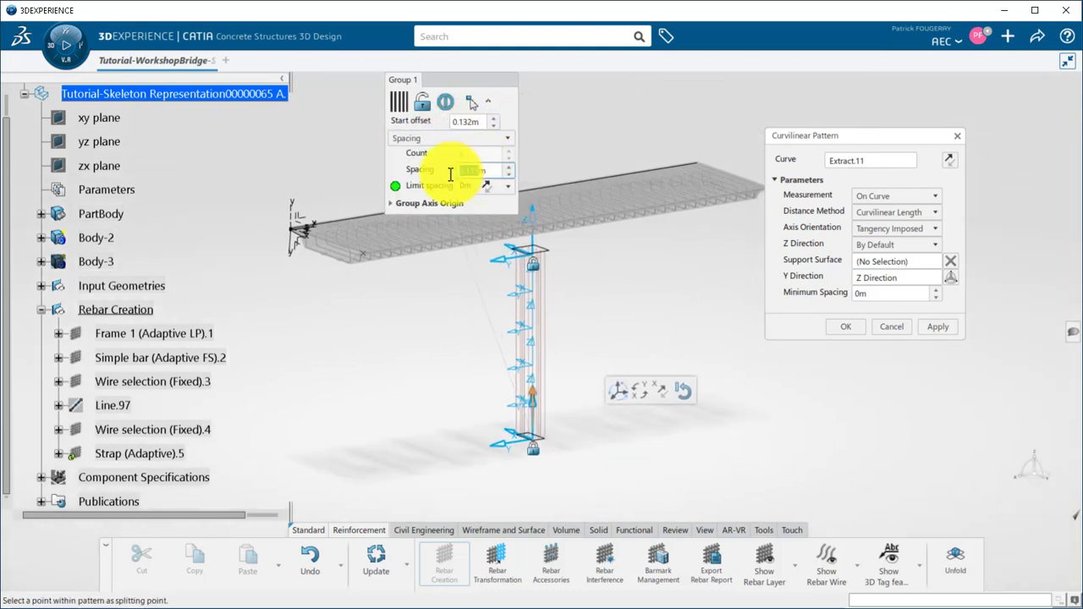
key("Return")
left_click(937, 327)
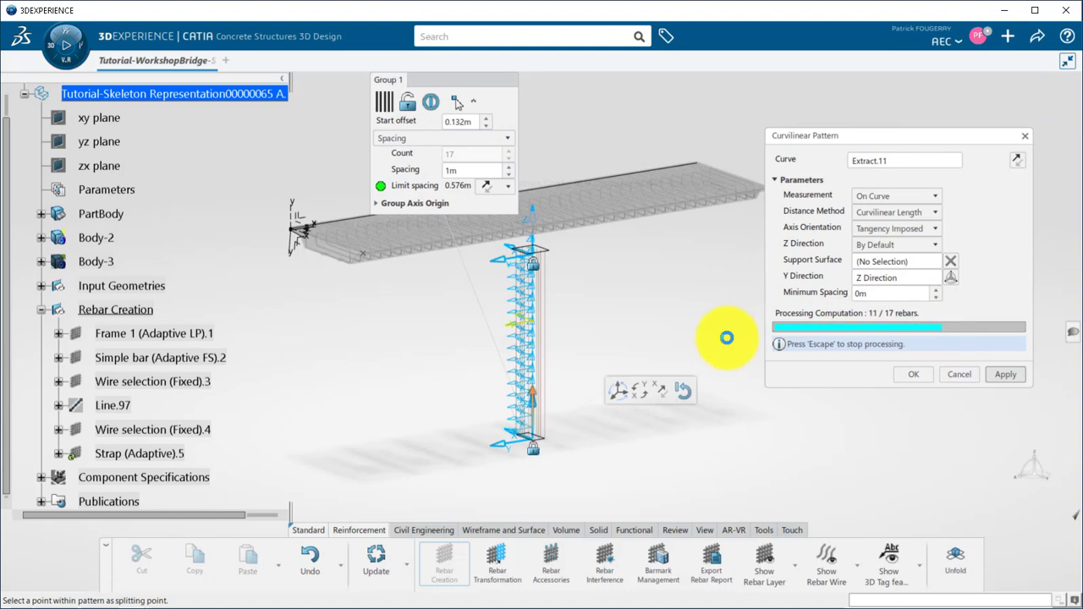
left_click(838, 331)
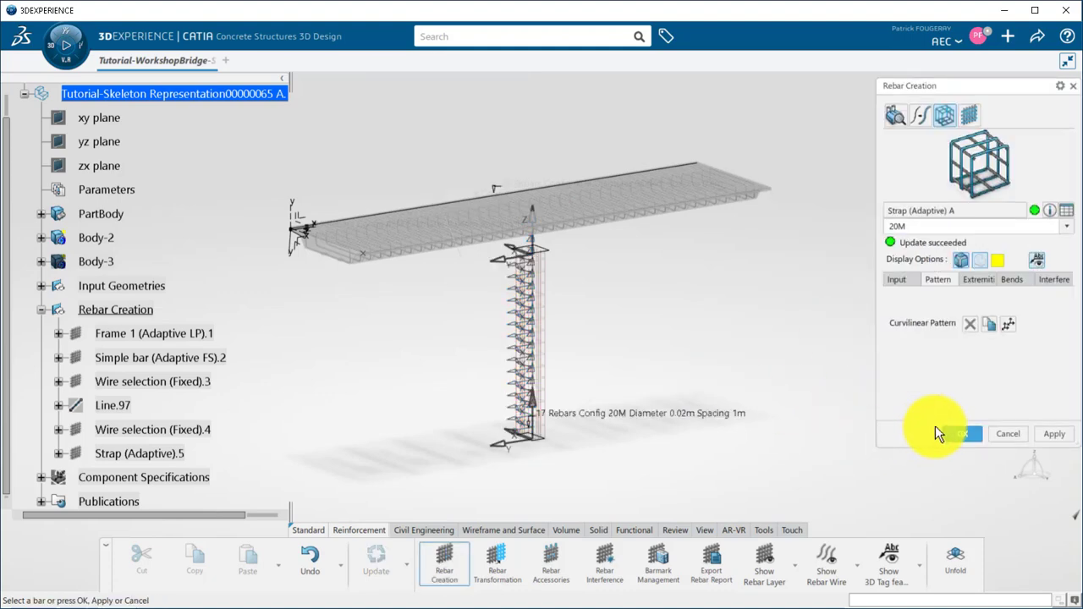
Set the offset of the pier's top plane PlaneTopPier to 5 m
middle_click_drag(601, 450, 592, 215)
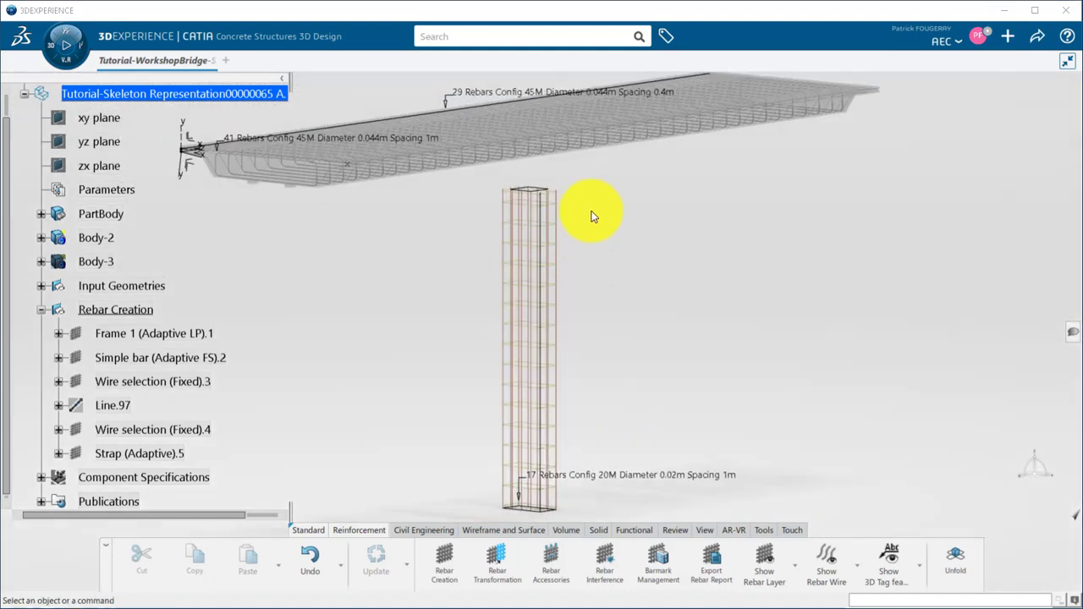
double_click(552, 193)
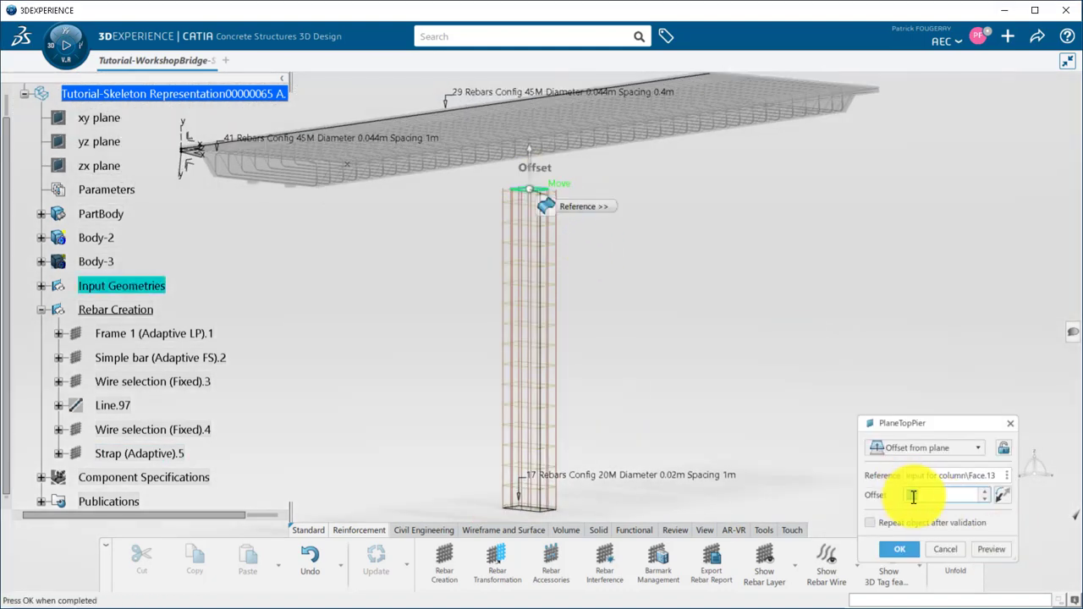
type("5")
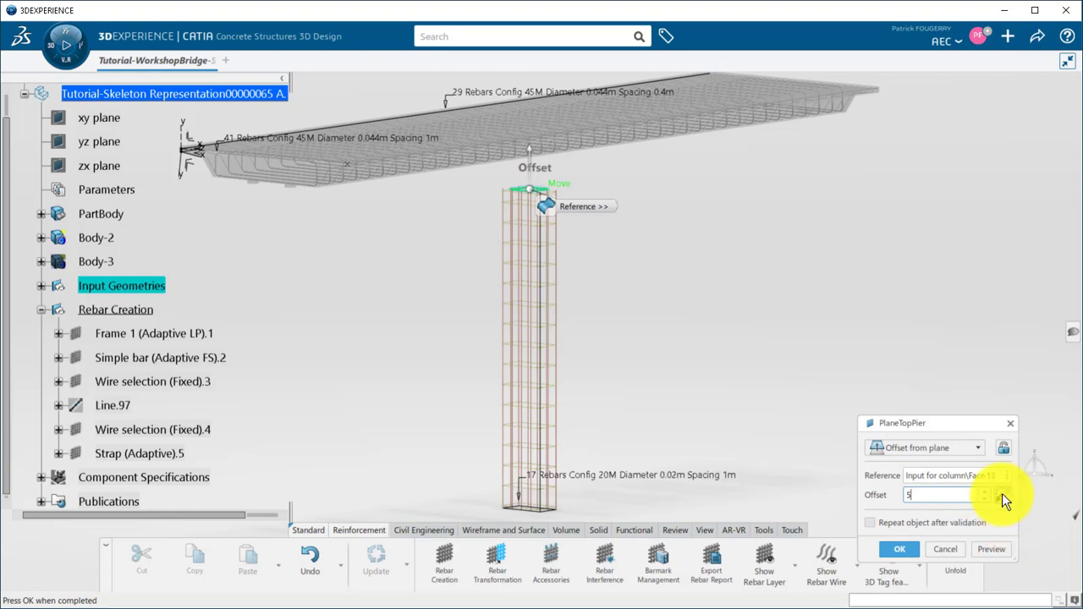
key("Return")
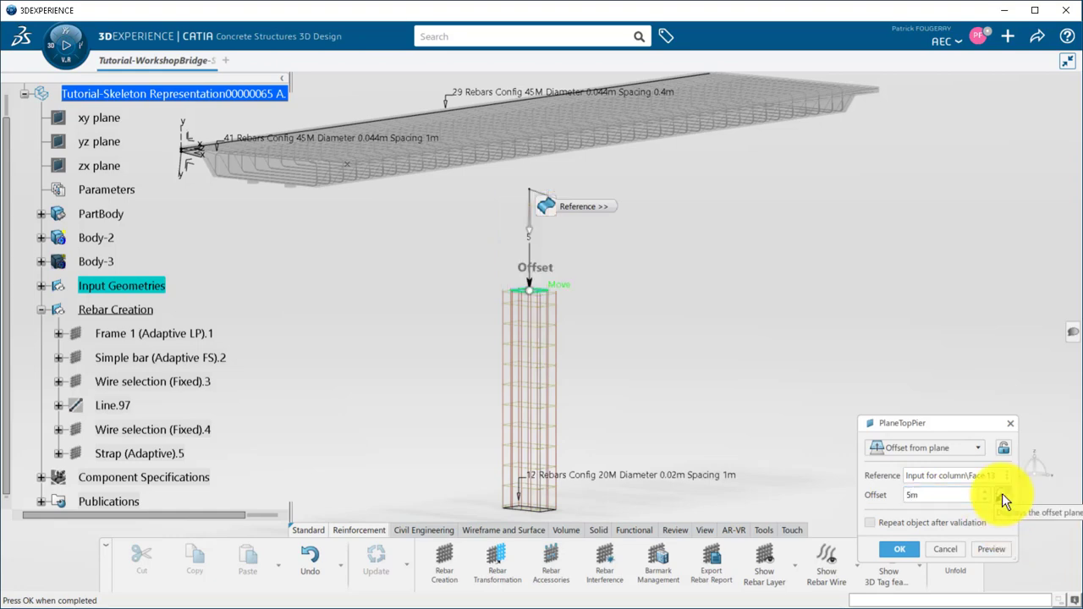
left_click(901, 550)
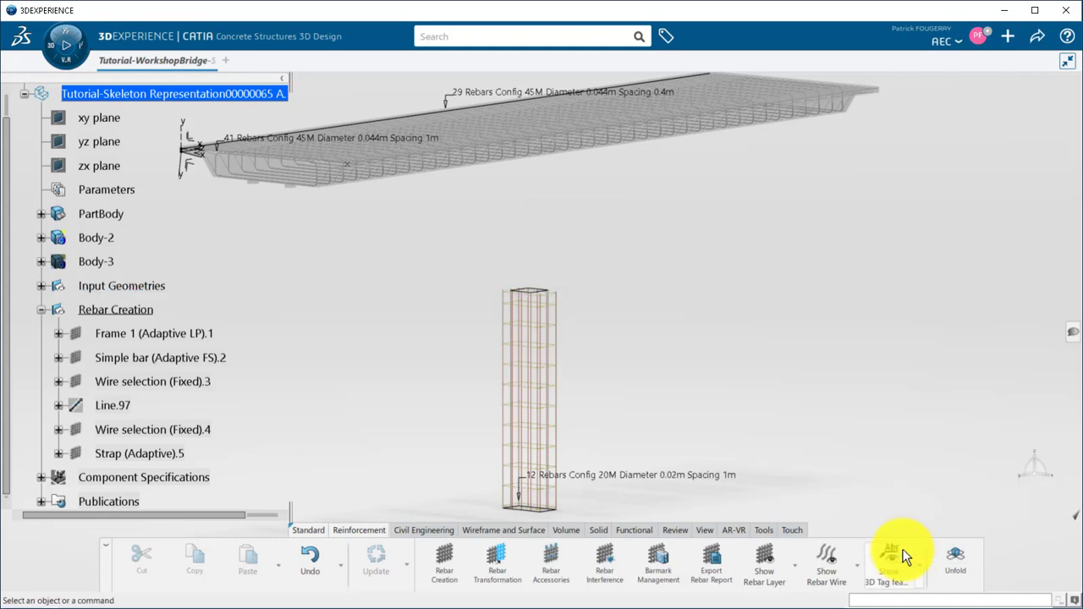
Set the PlaneTopPier offset back to 0 m
middle_click_drag(655, 438, 665, 335)
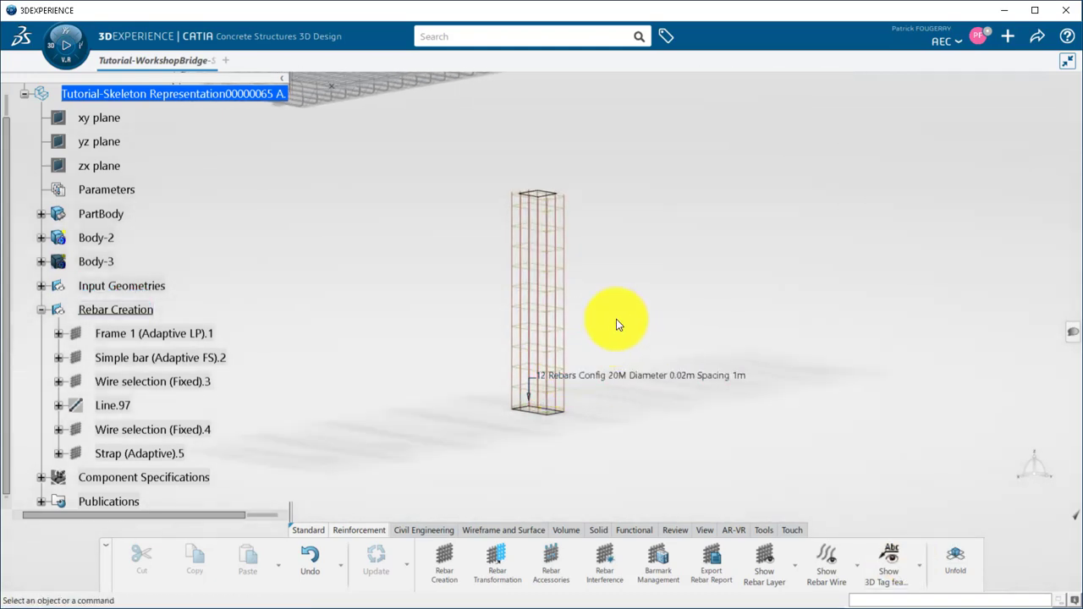
double_click(565, 204)
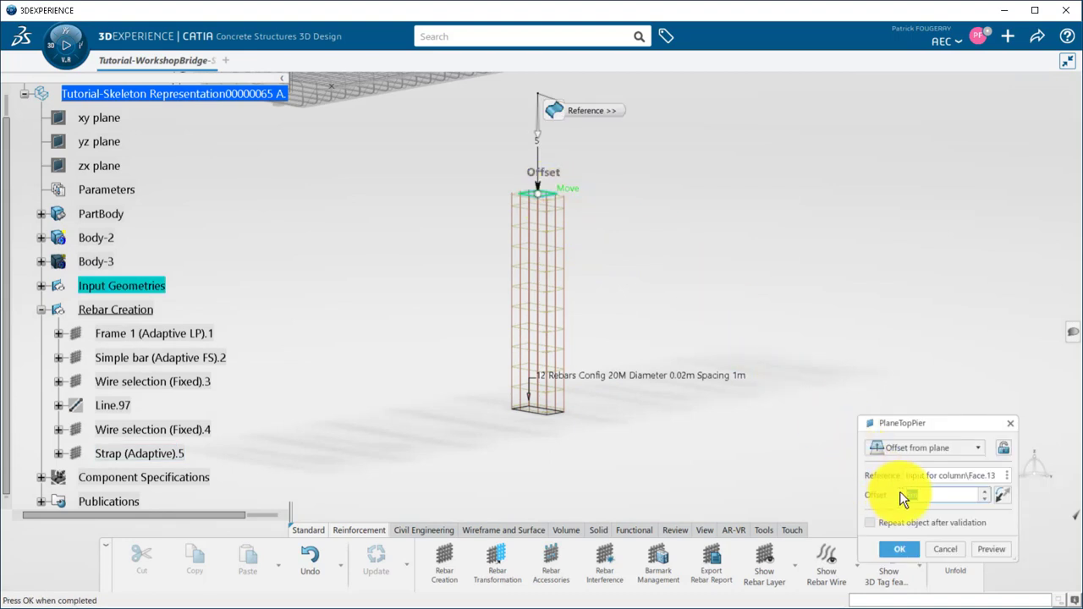
type("0m")
key("Return")
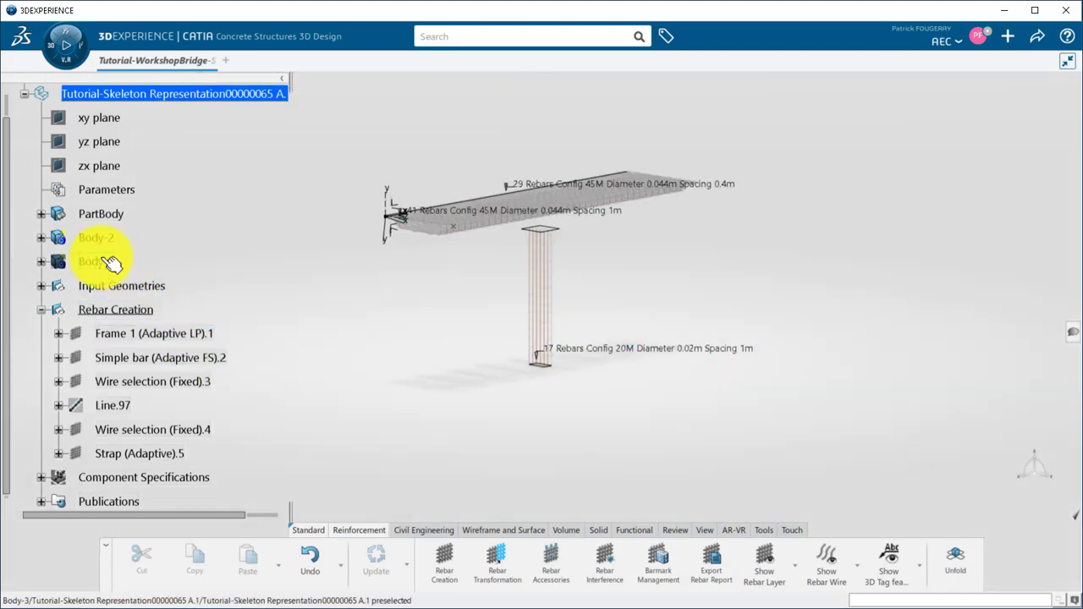
Show the pier's concrete body, Body-3, again
right_click(110, 263)
left_click(140, 310)
middle_click_drag(474, 358, 443, 474)
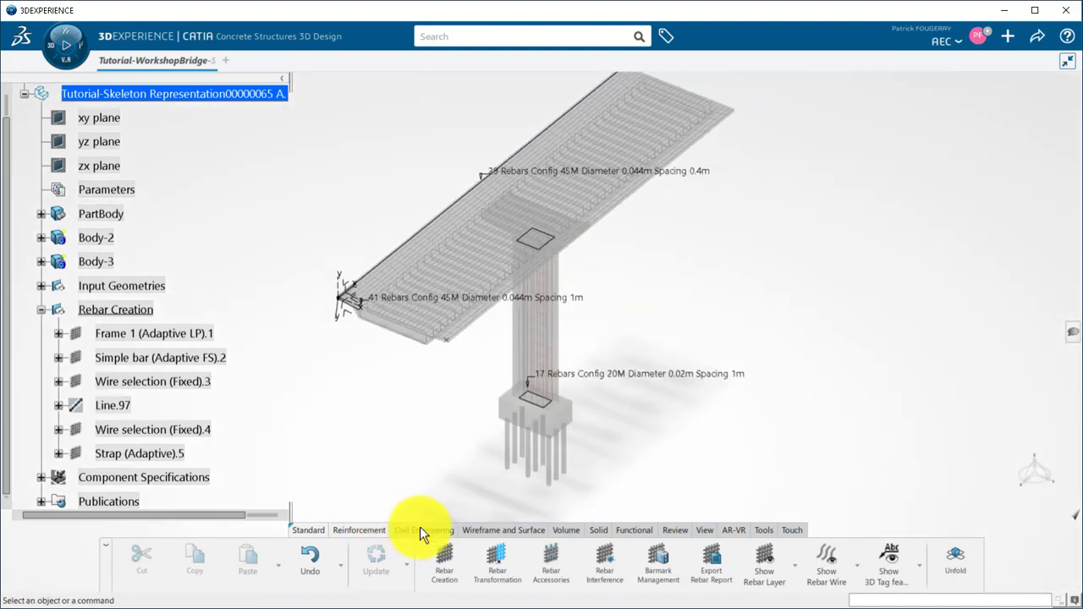
Start a Mesh (Adaptive) rebar with configuration 35M and hide Body-2 to expose the slab's bars
left_click(446, 563)
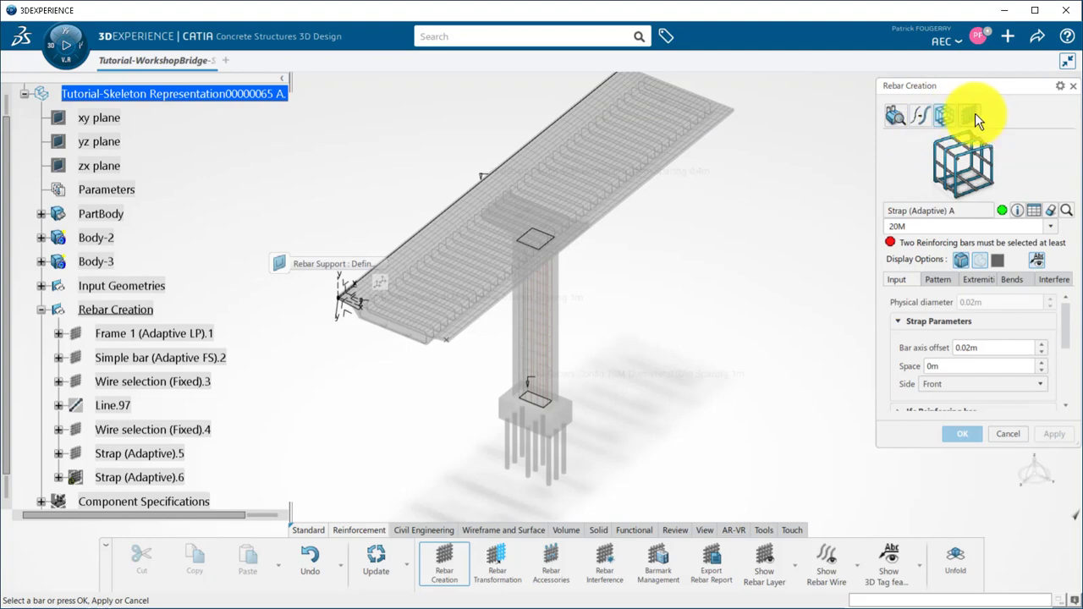
left_click(972, 115)
left_click(1051, 226)
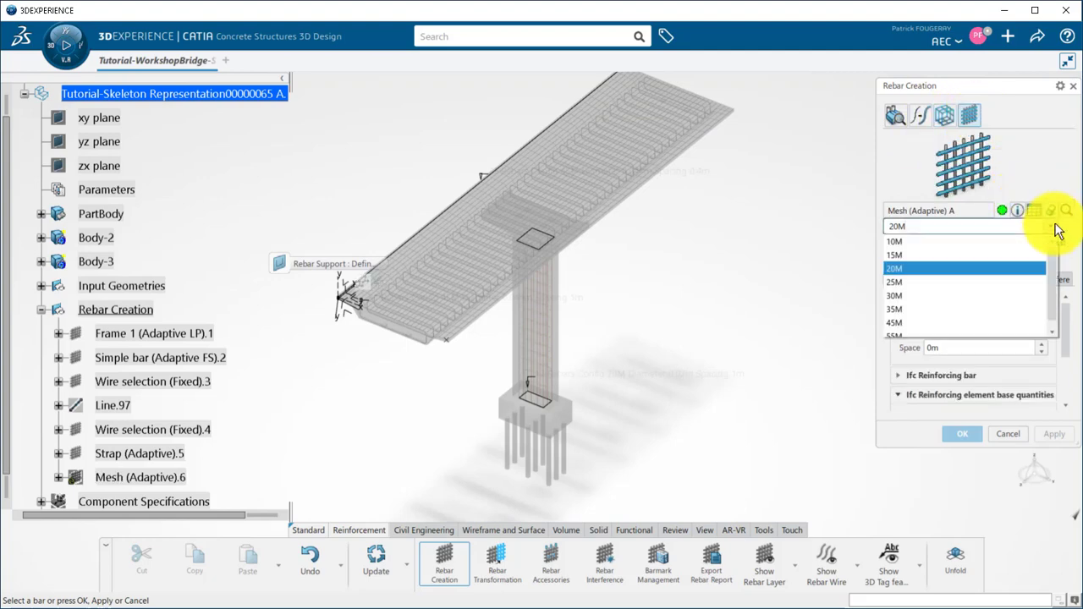
left_click(915, 307)
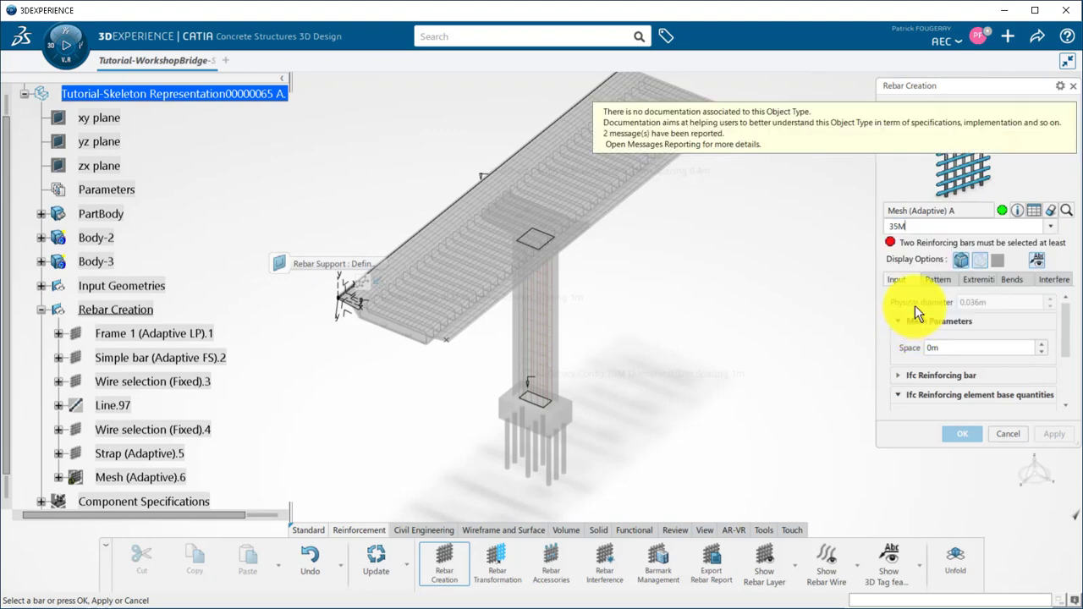
right_click(91, 239)
left_click(133, 282)
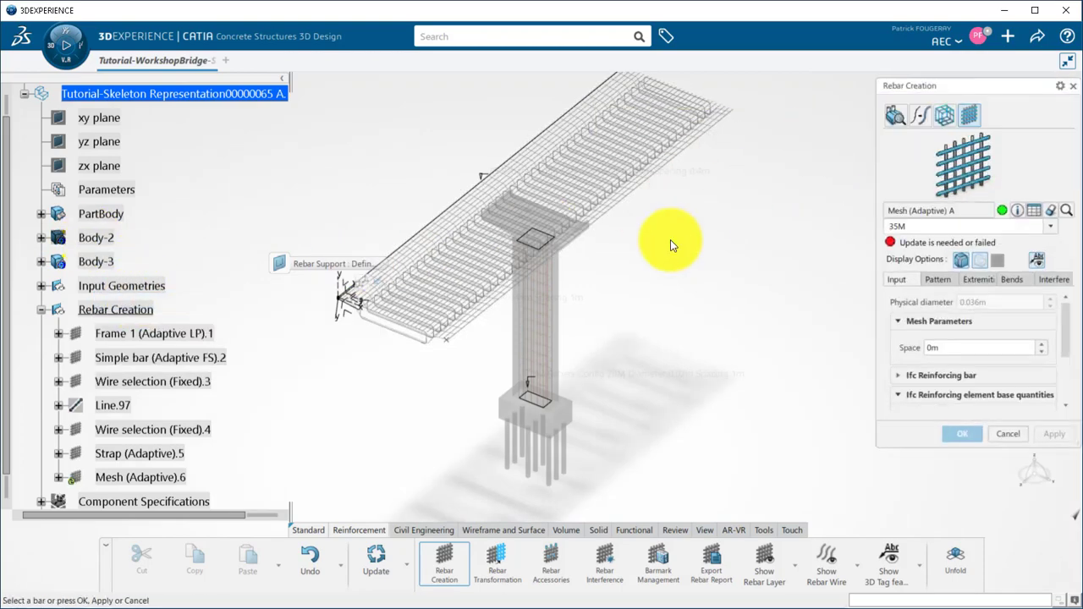
Select the two outermost longitudinal bars along the slab's opposite edges as the mesh's reinforcing bars and apply
middle_click_drag(551, 350, 1080, 428)
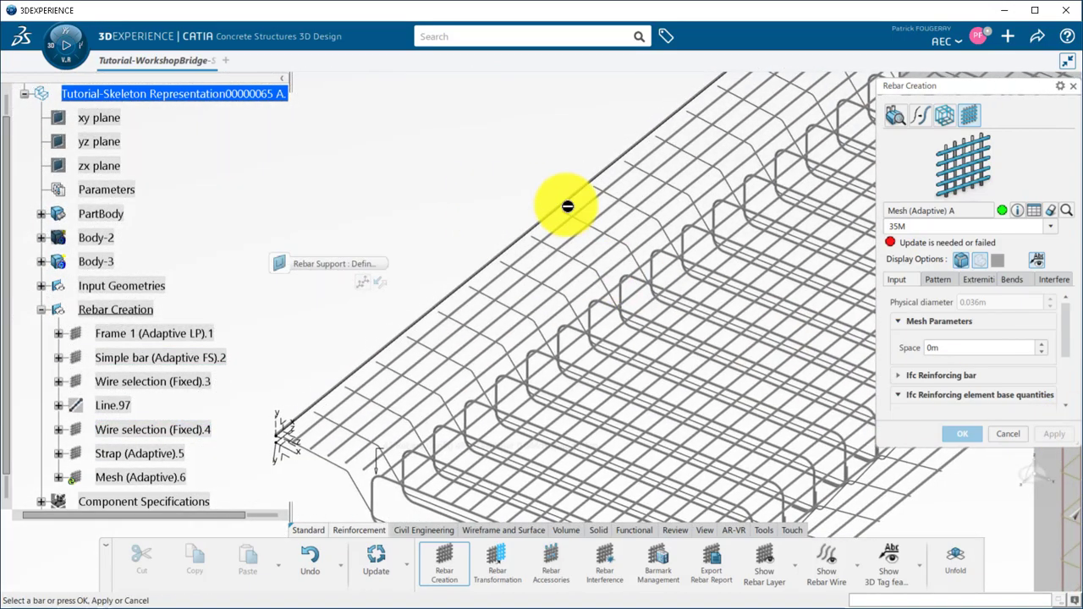
left_click(562, 207)
middle_click_drag(605, 261, 553, 227)
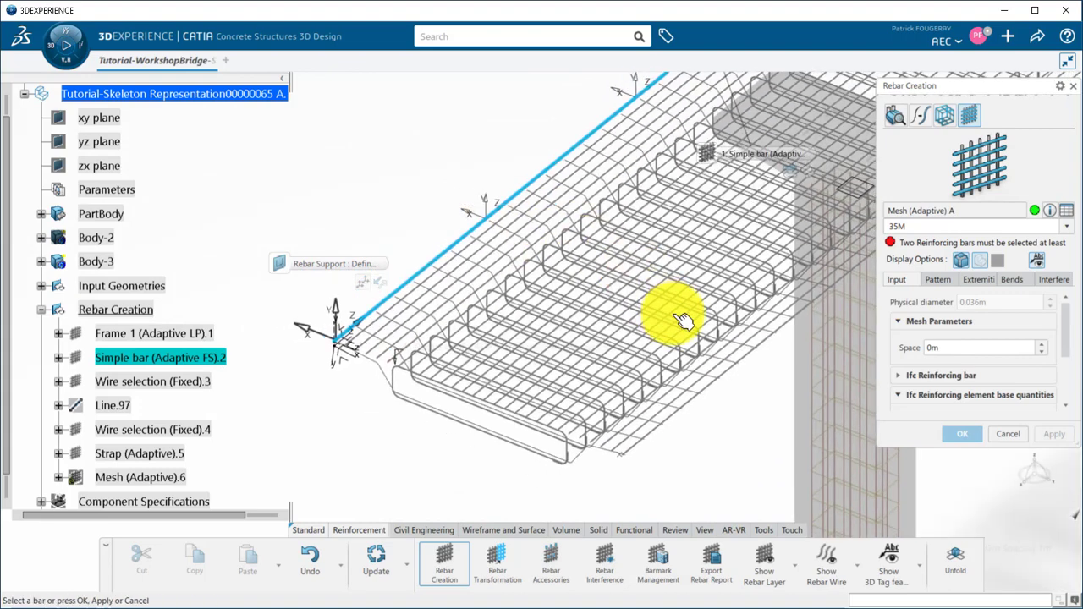
left_click(752, 366)
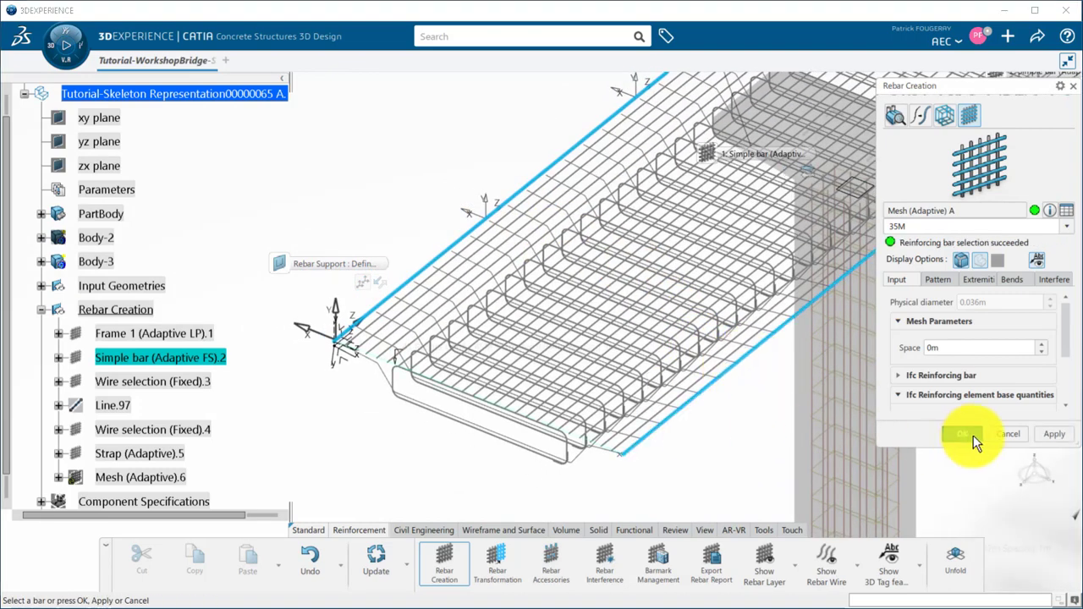
left_click(1042, 435)
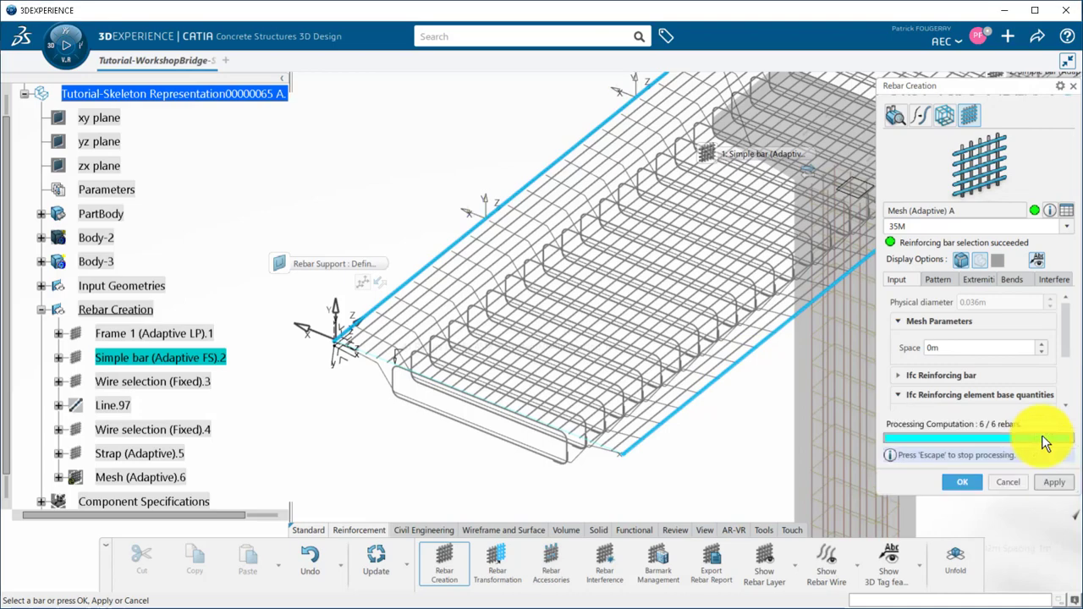
Set the mesh rebar's display colour to green (00FFB0FF)
middle_click_drag(609, 449, 550, 332)
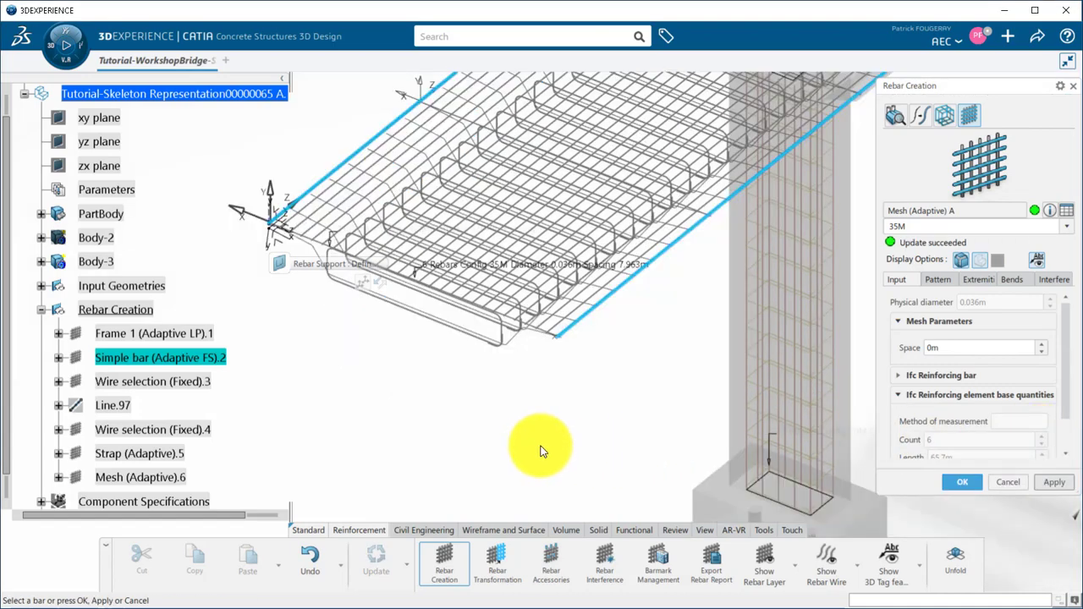
middle_click_drag(542, 450, 566, 331)
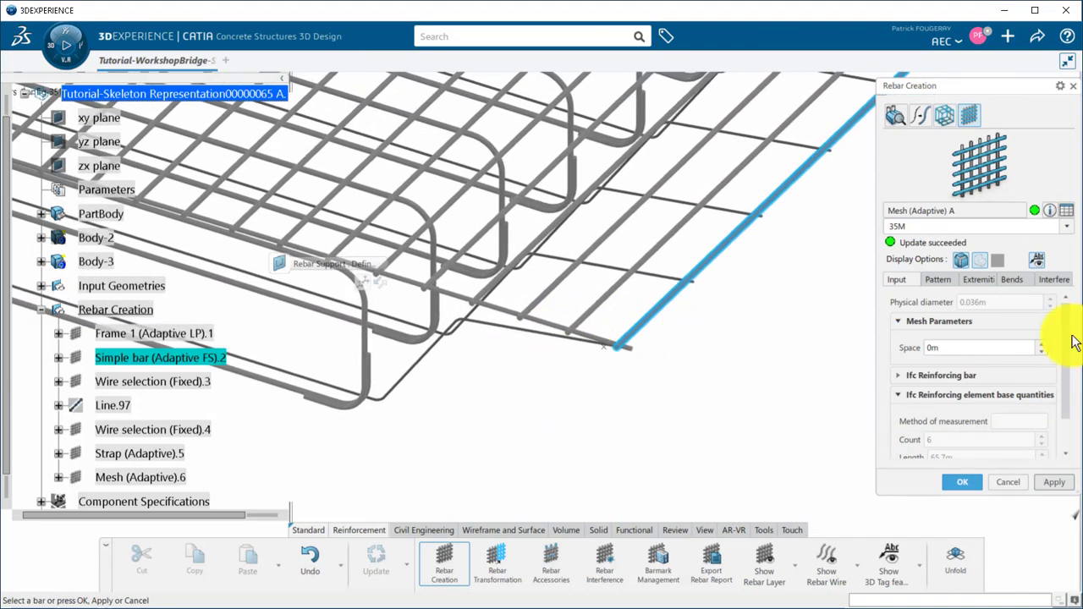
left_click(997, 262)
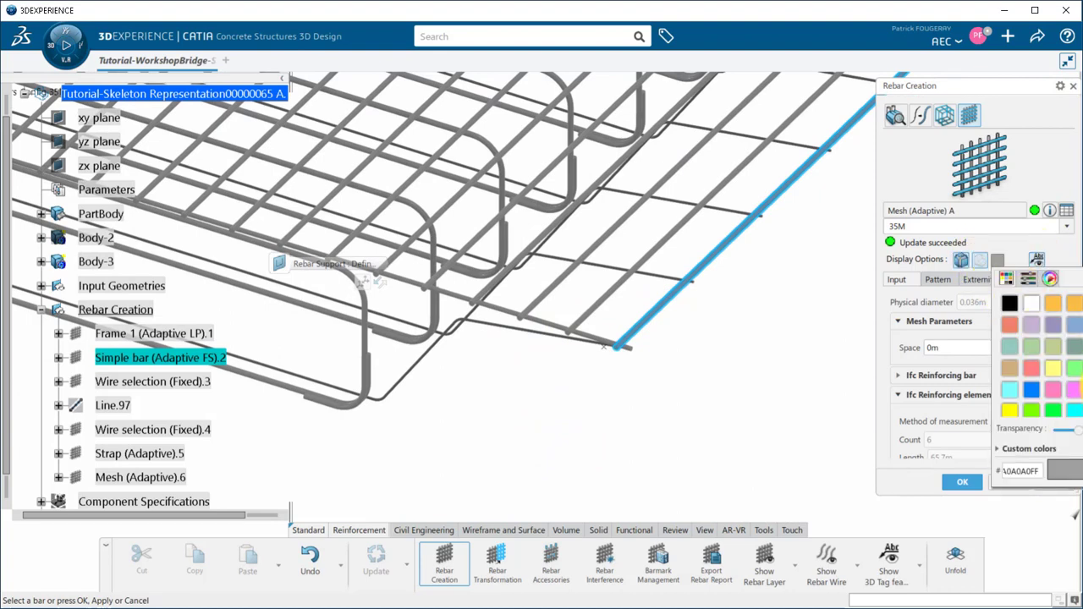
left_click(1073, 366)
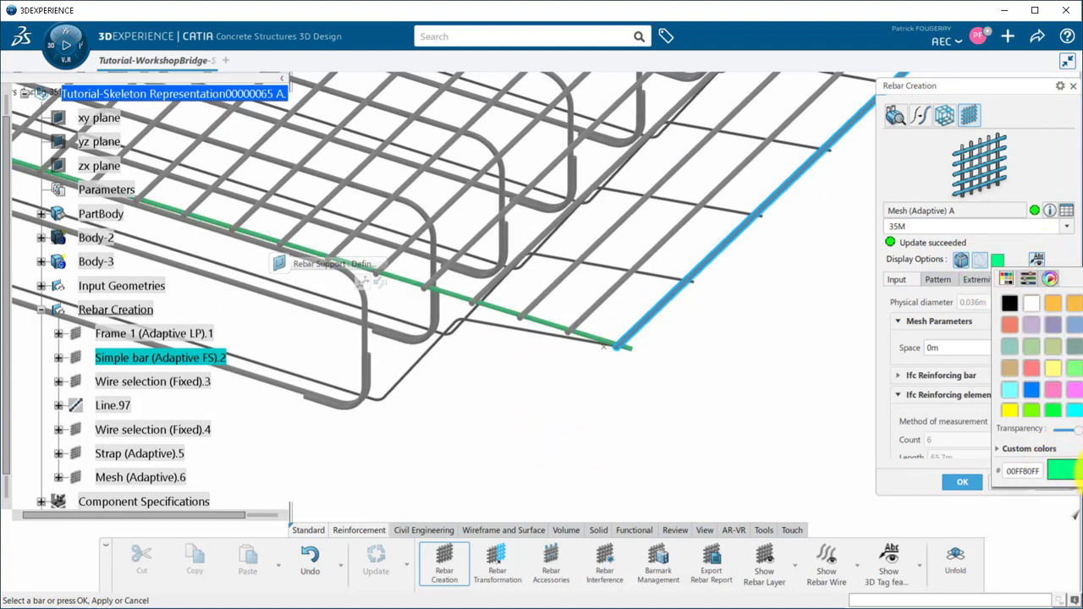
left_click(886, 483)
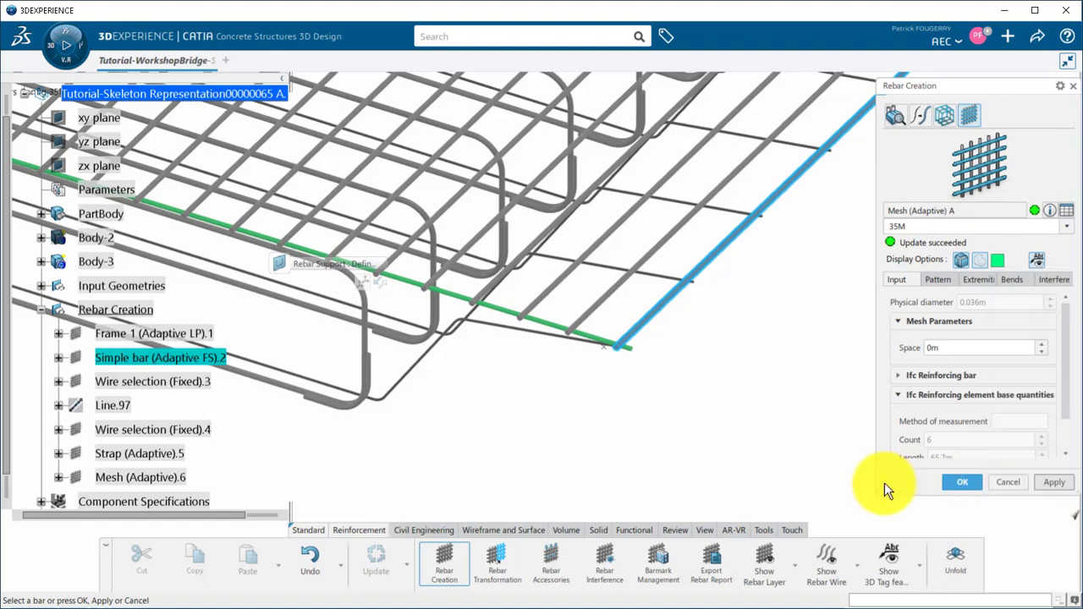
Enable hooks at both the start and end extremities of the mesh bars
left_click(990, 278)
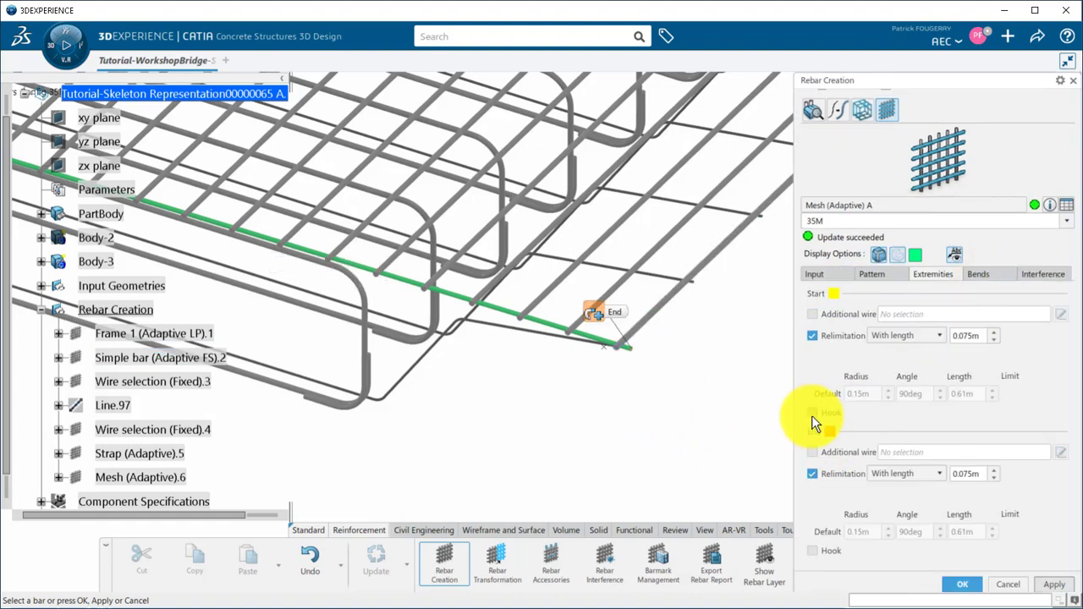
left_click(812, 414)
left_click(801, 555)
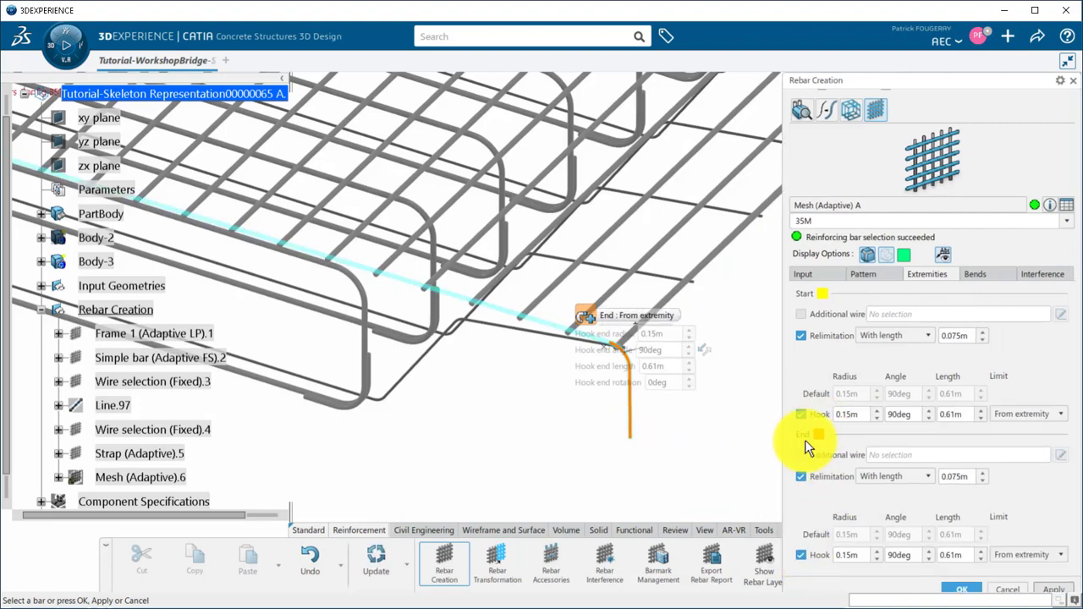
mouse_move(594, 428)
middle_mouse_down()
mouse_move(635, 373)
mouse_move(617, 415)
mouse_move(593, 395)
mouse_move(606, 416)
middle_mouse_up()
middle_click_drag(484, 395, 549, 406)
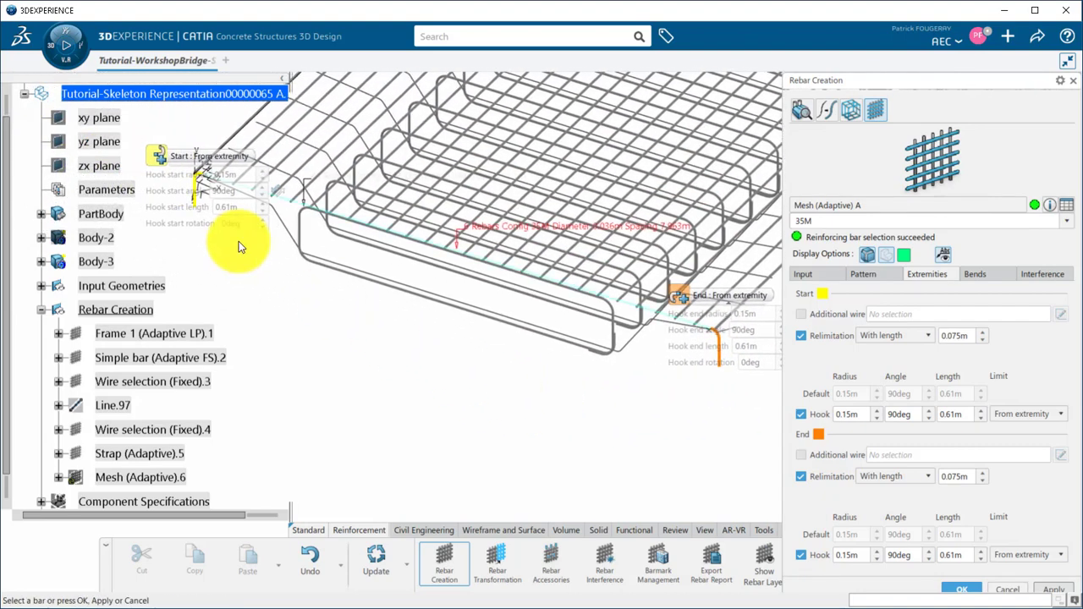
left_click_drag(173, 201, 280, 347)
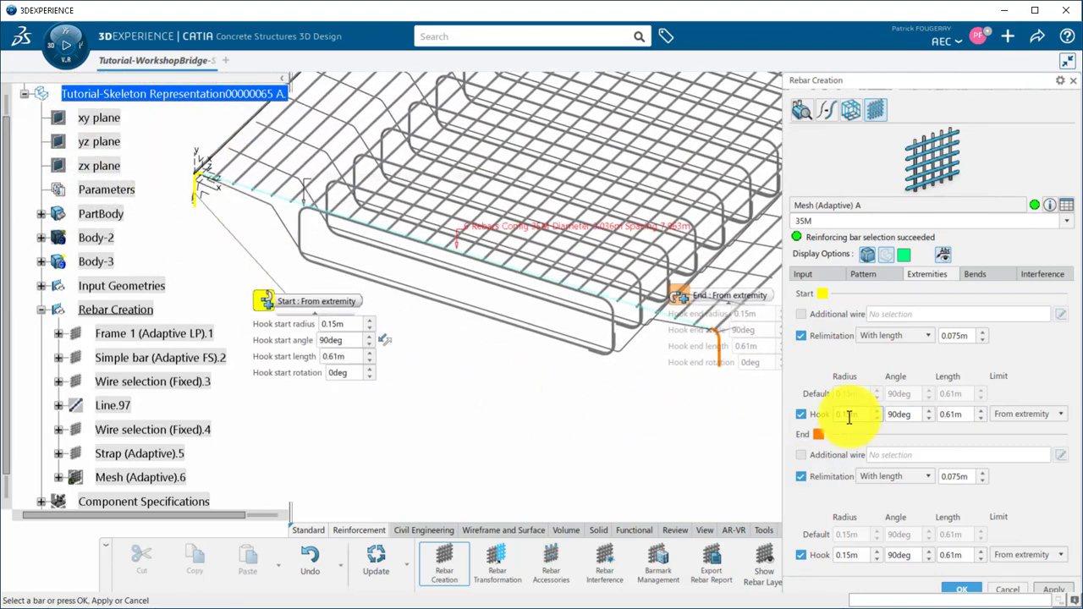
Set the start and end hooks of the mesh bars to a 0.3 m radius and 0.1 m length
left_click(849, 555)
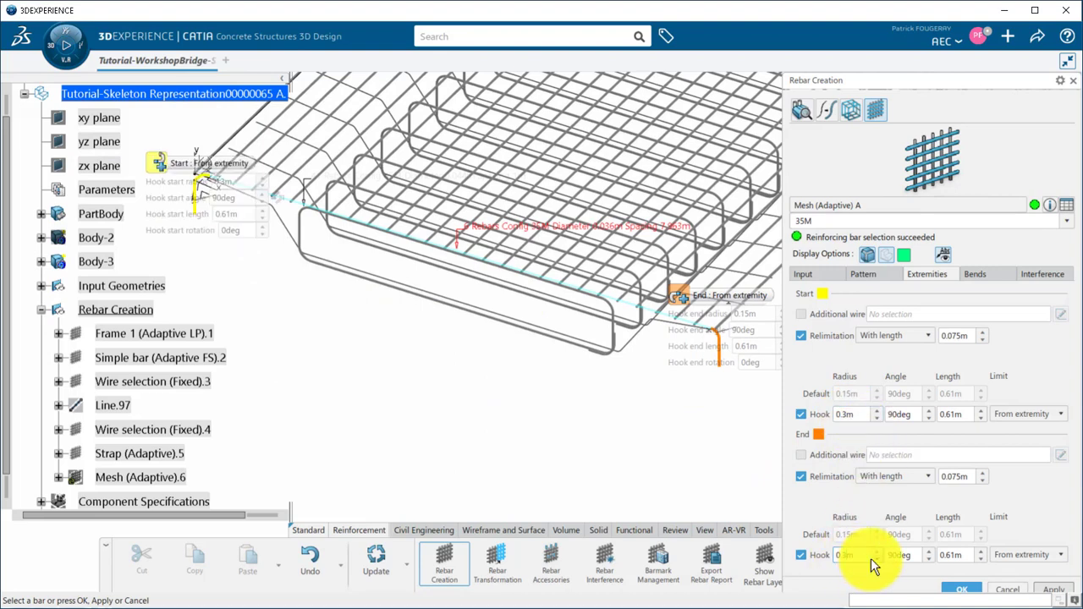
left_click(946, 416)
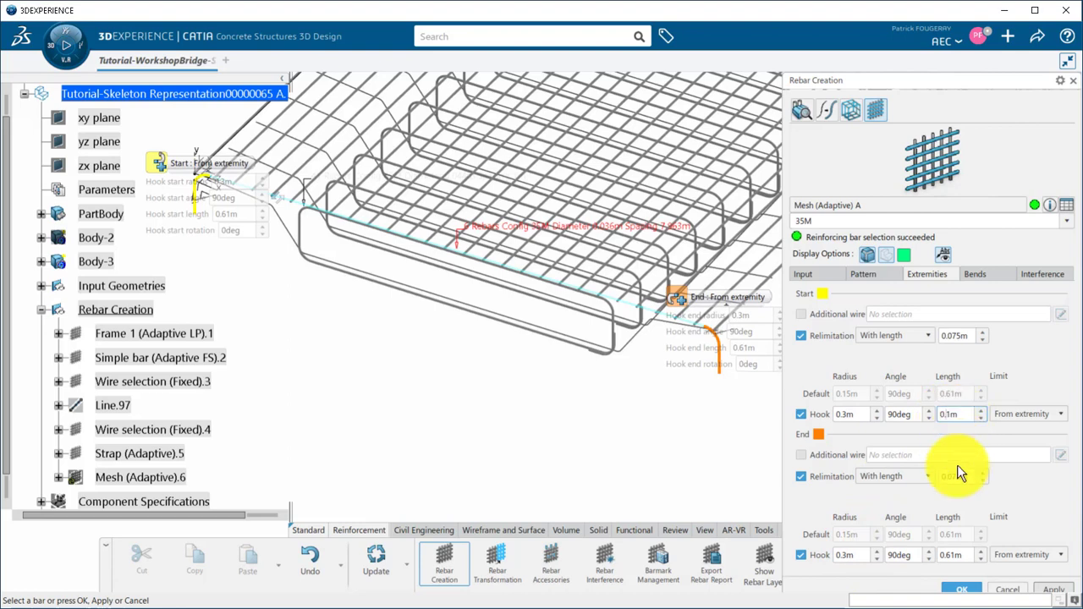
left_click(951, 559)
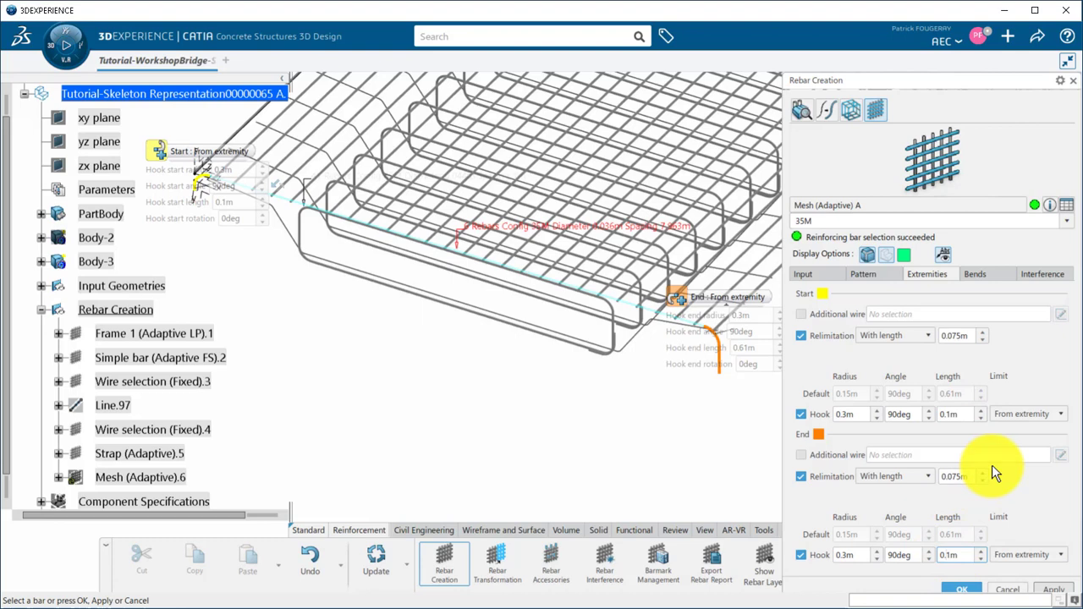
Distribute the mesh bars along the slab edge with a curvilinear pattern at 0.5 m spacing and apply
left_click(870, 275)
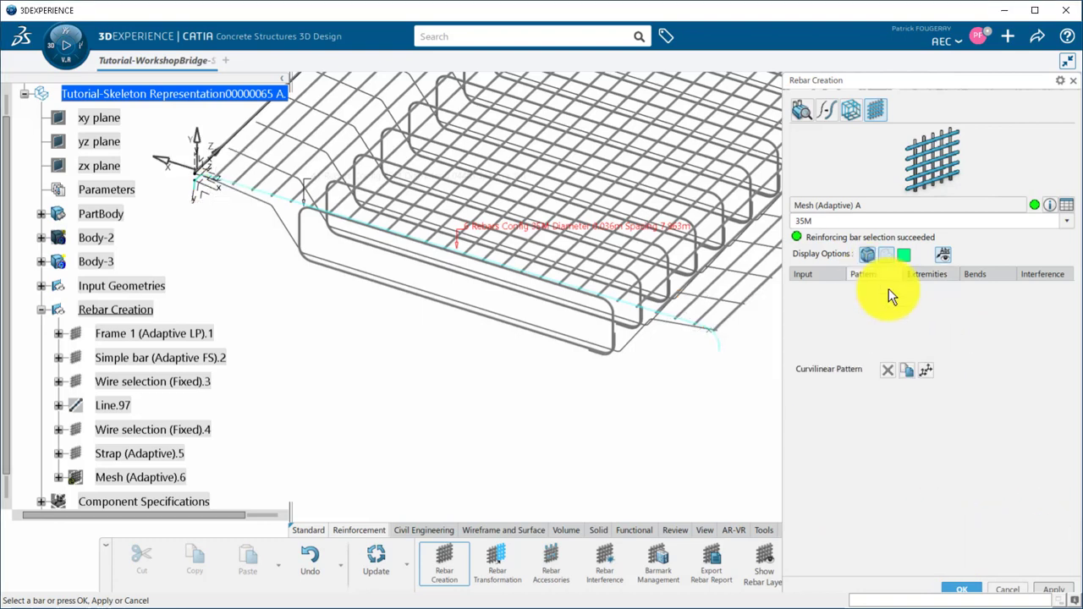
left_click(926, 370)
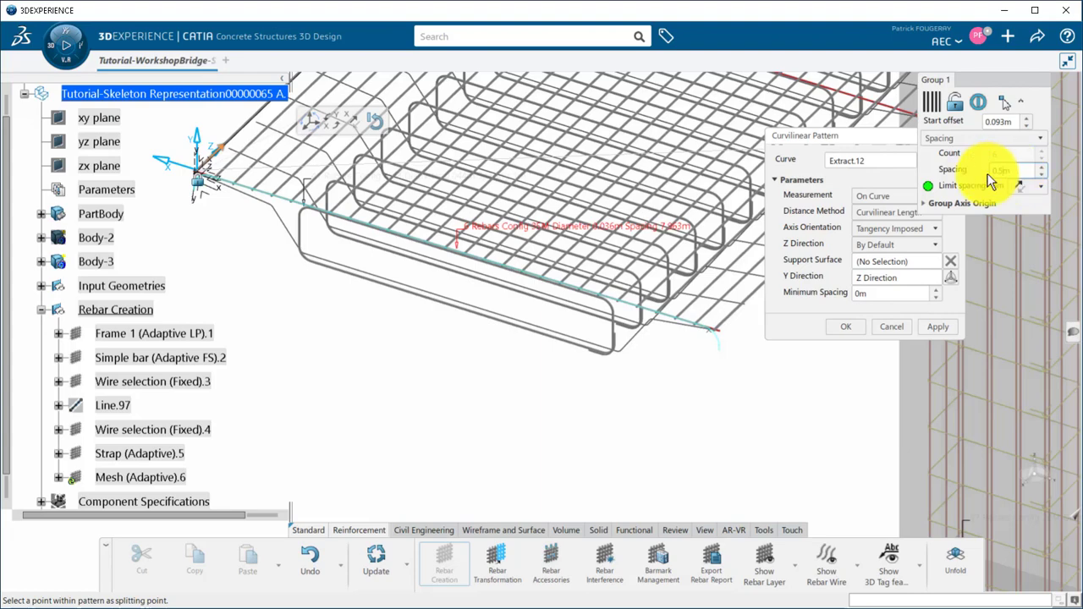
middle_click_drag(720, 384, 688, 434)
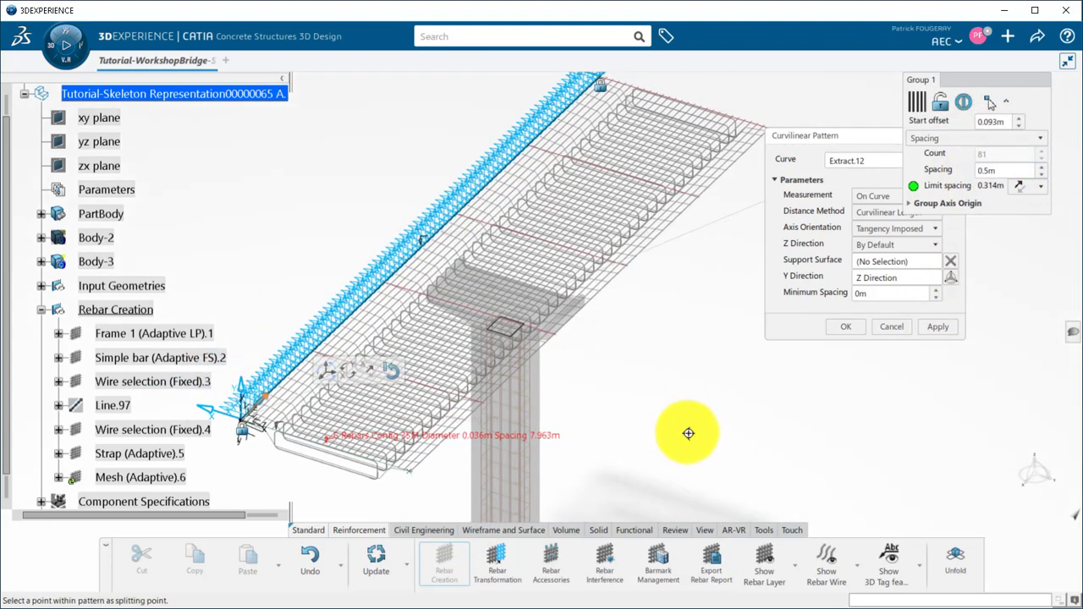
left_click(938, 327)
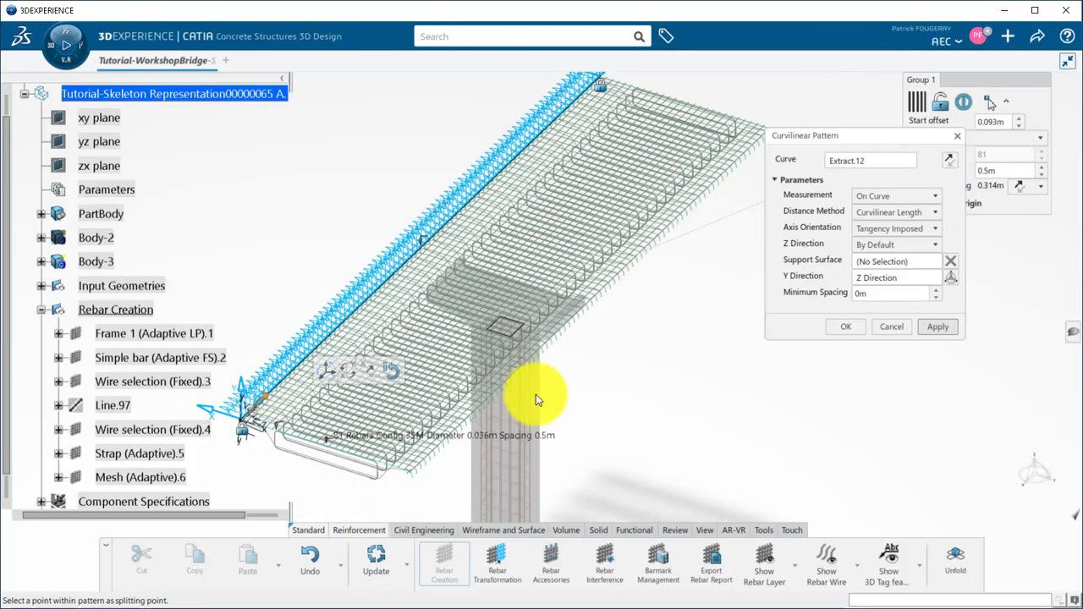
Show the hidden Body-2 concrete to check the mesh hooks at the slab edge, and accept the curvilinear pattern
middle_click_drag(427, 446, 551, 309)
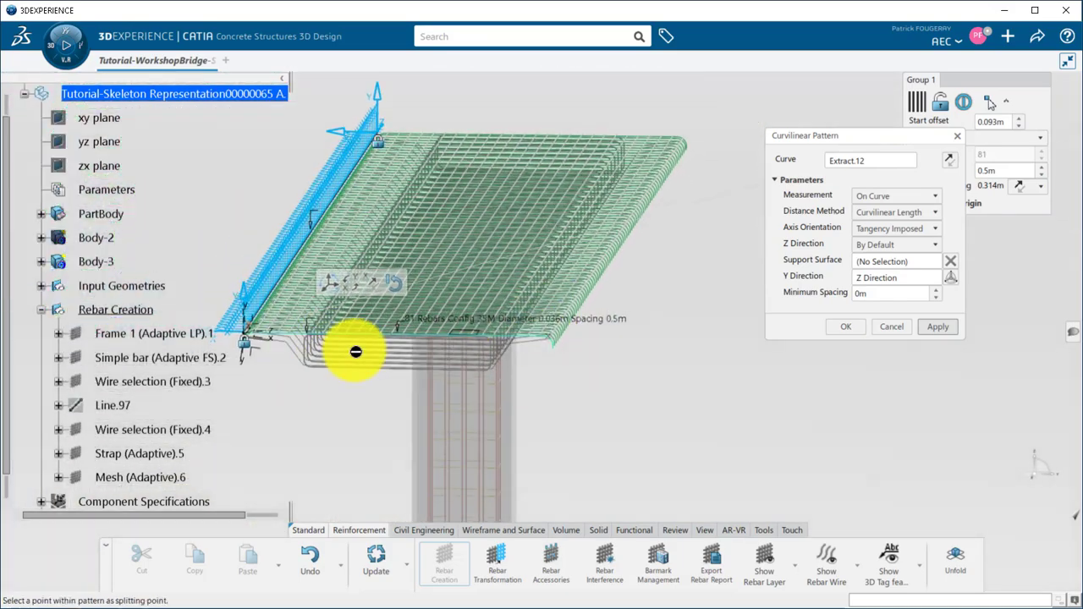
right_click(86, 237)
left_click(136, 300)
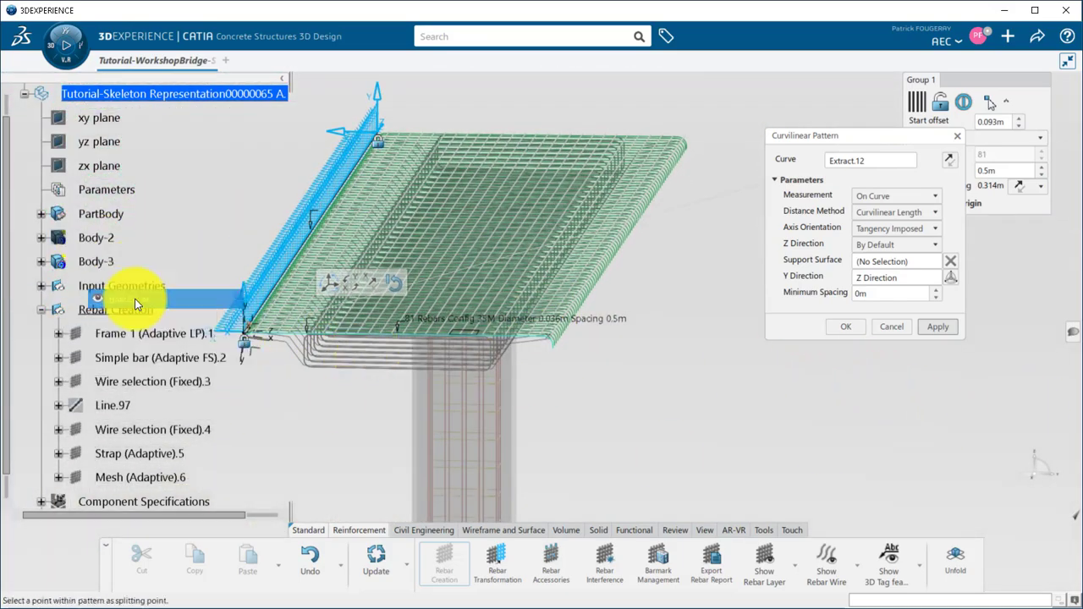
mouse_move(594, 434)
middle_mouse_down()
mouse_move(616, 342)
mouse_move(645, 292)
mouse_move(634, 283)
mouse_move(645, 296)
middle_mouse_up()
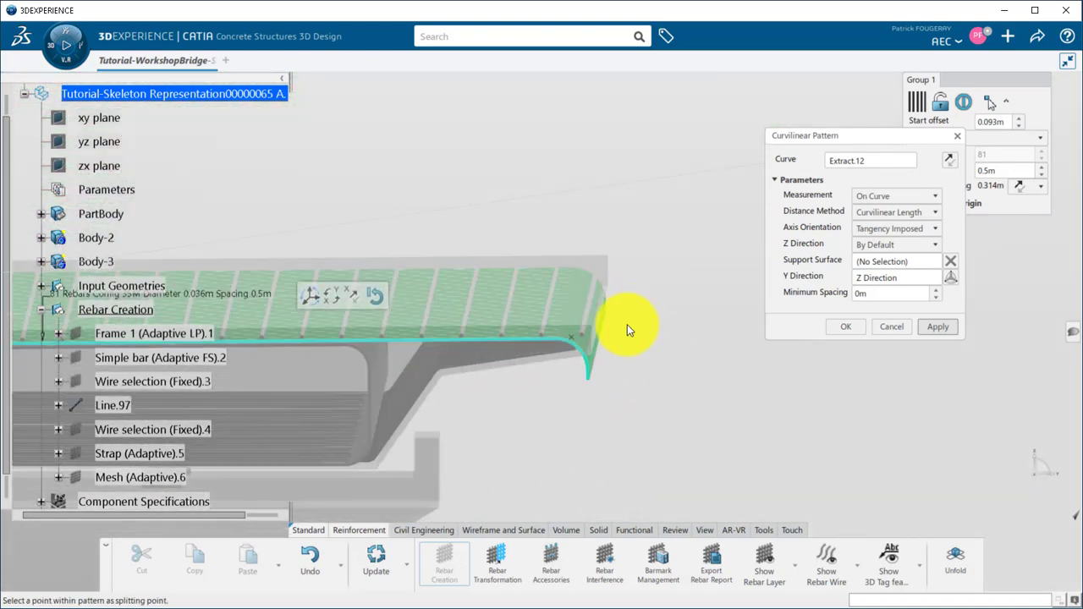
left_click(838, 327)
Set the start and end hook radii of the mesh bars to 0.03 m, apply, and validate the mesh
left_click(930, 274)
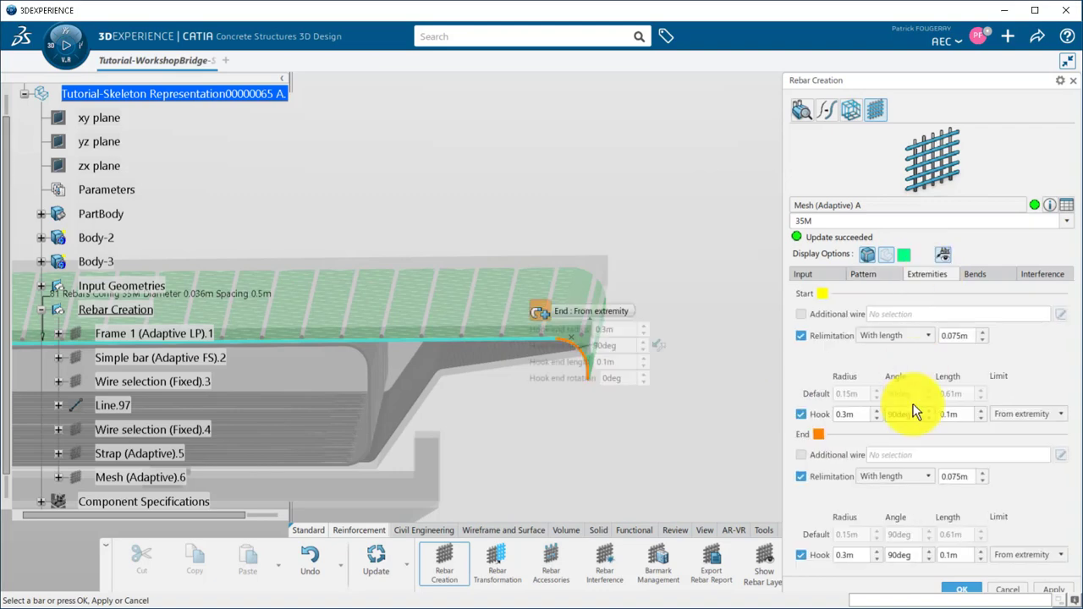
left_click(843, 418)
type("0")
left_click(844, 555)
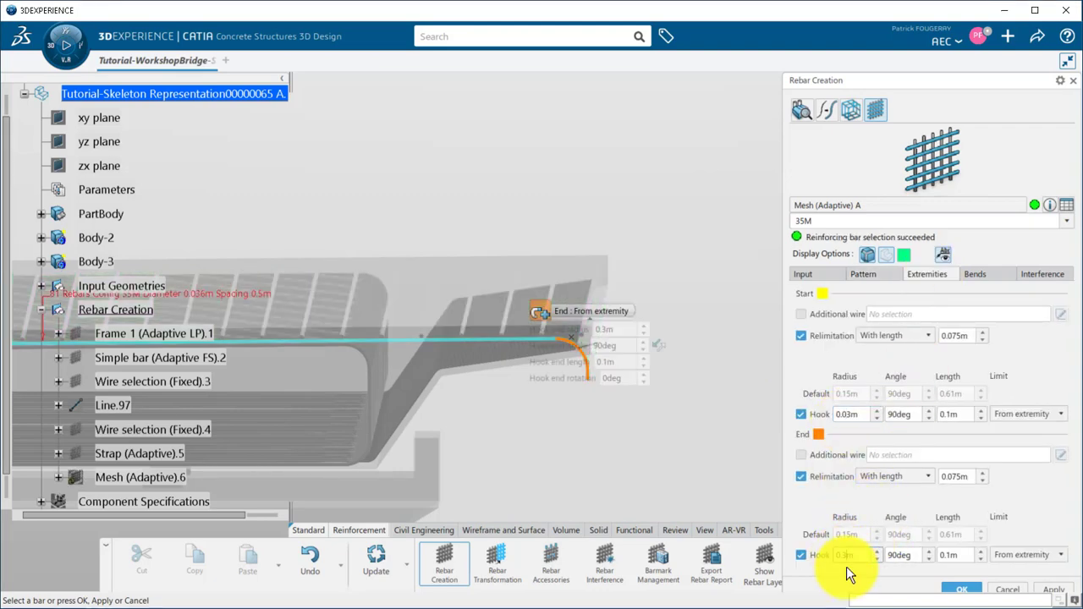
left_click(1049, 590)
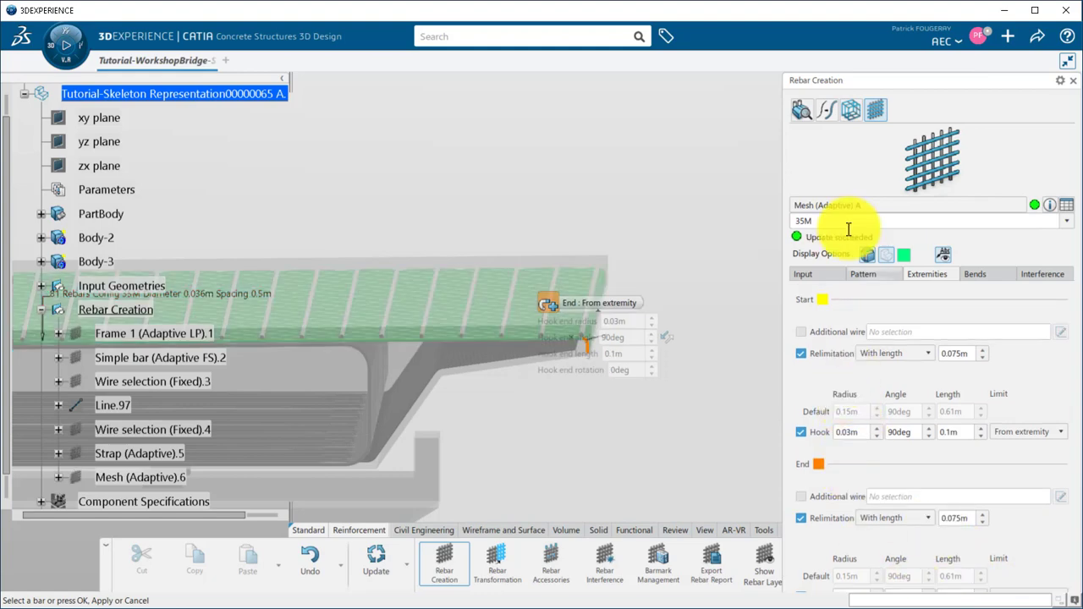
left_click_drag(907, 79, 821, 13)
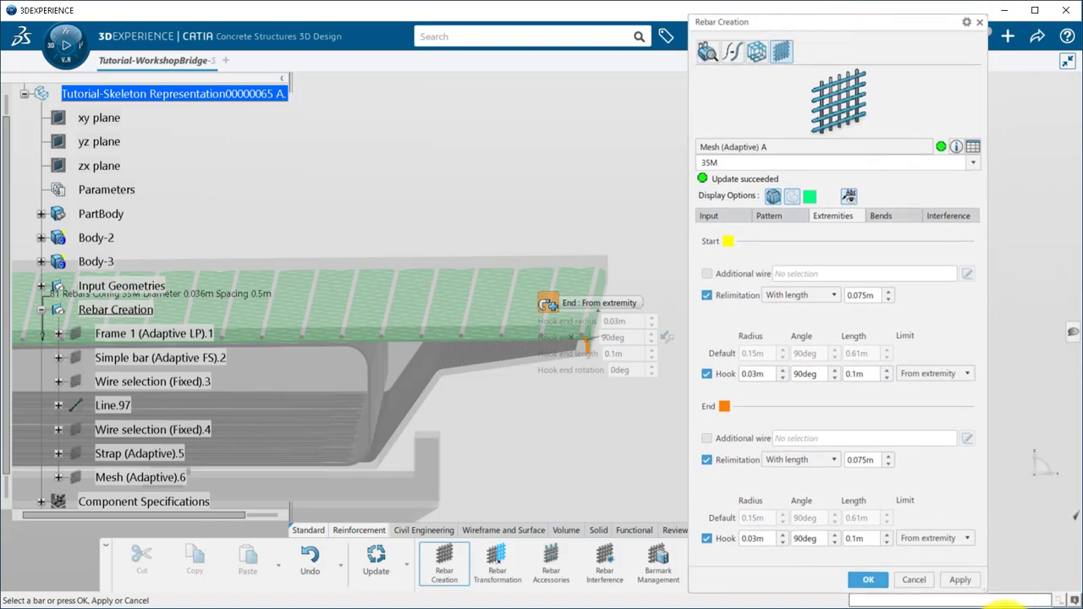
left_click(870, 571)
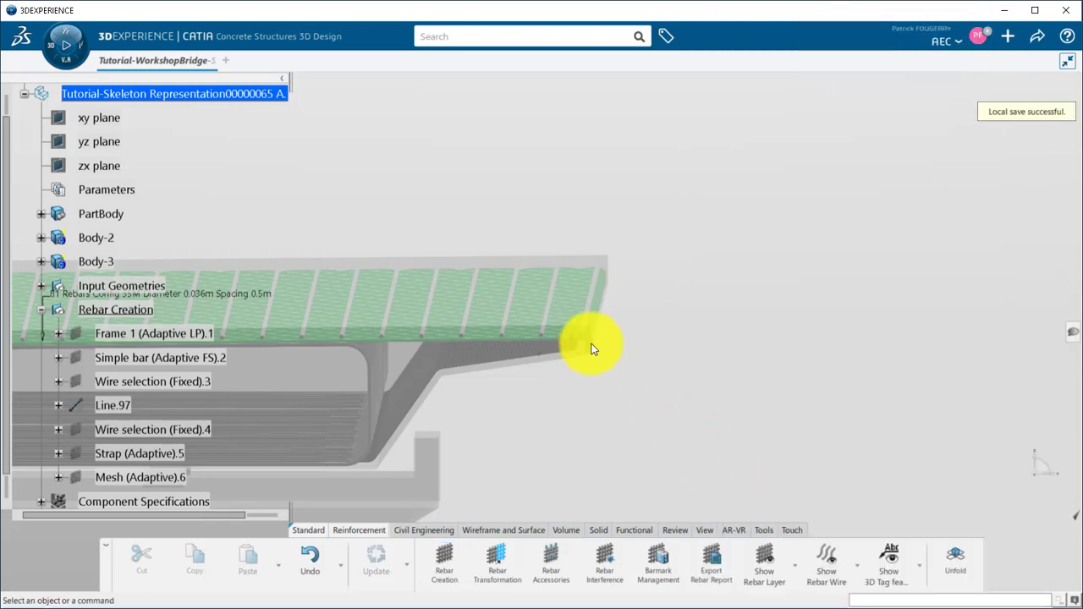
Add all rebars of the Rebar Creation set to a bar mark and number them
mouse_move(592, 346)
middle_mouse_down()
mouse_move(759, 398)
mouse_move(680, 412)
mouse_move(673, 394)
mouse_move(728, 370)
mouse_move(757, 341)
mouse_move(753, 389)
mouse_move(655, 422)
mouse_move(759, 428)
mouse_move(683, 410)
middle_mouse_up()
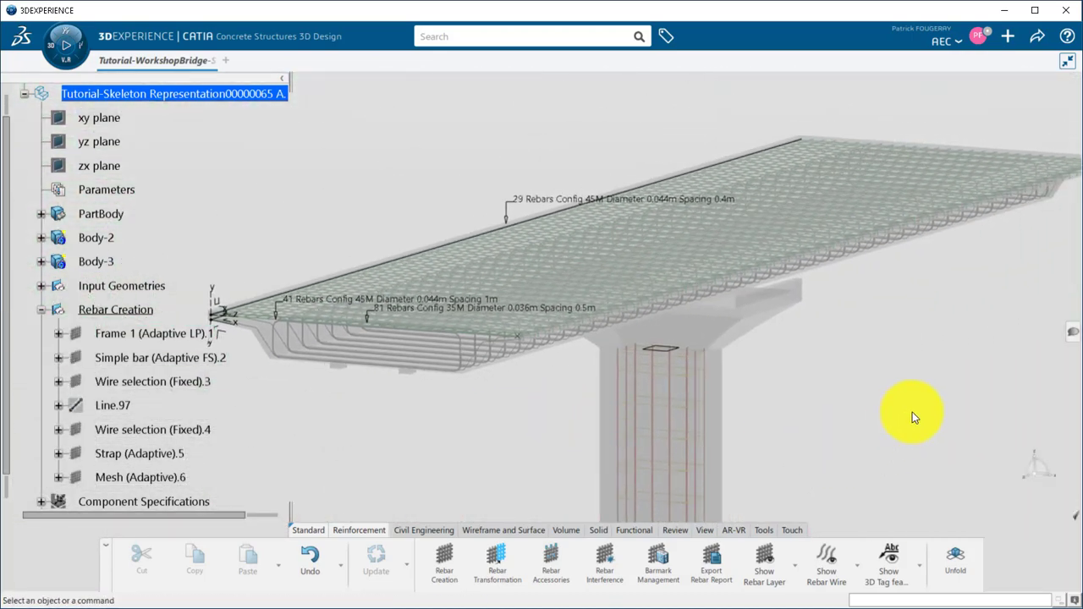
left_click(653, 575)
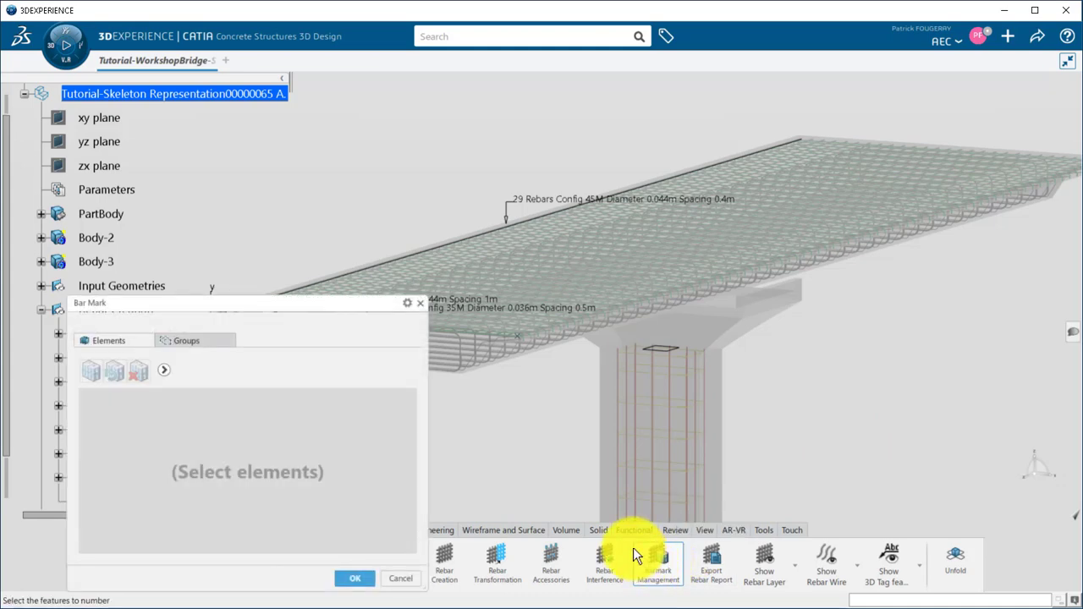
left_click_drag(277, 306, 467, 265)
left_click(131, 312)
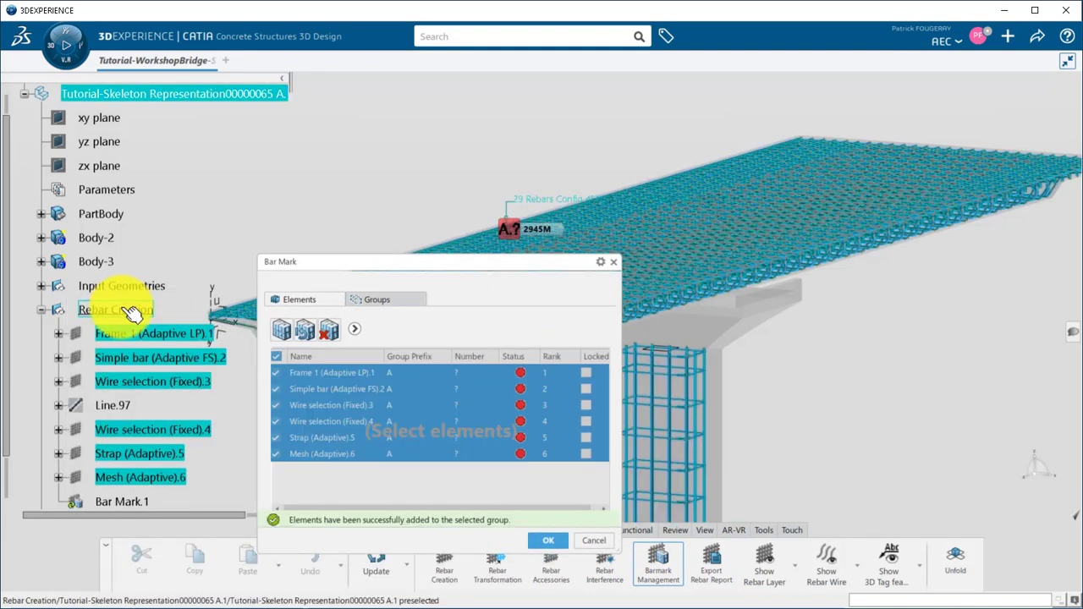
left_click(275, 333)
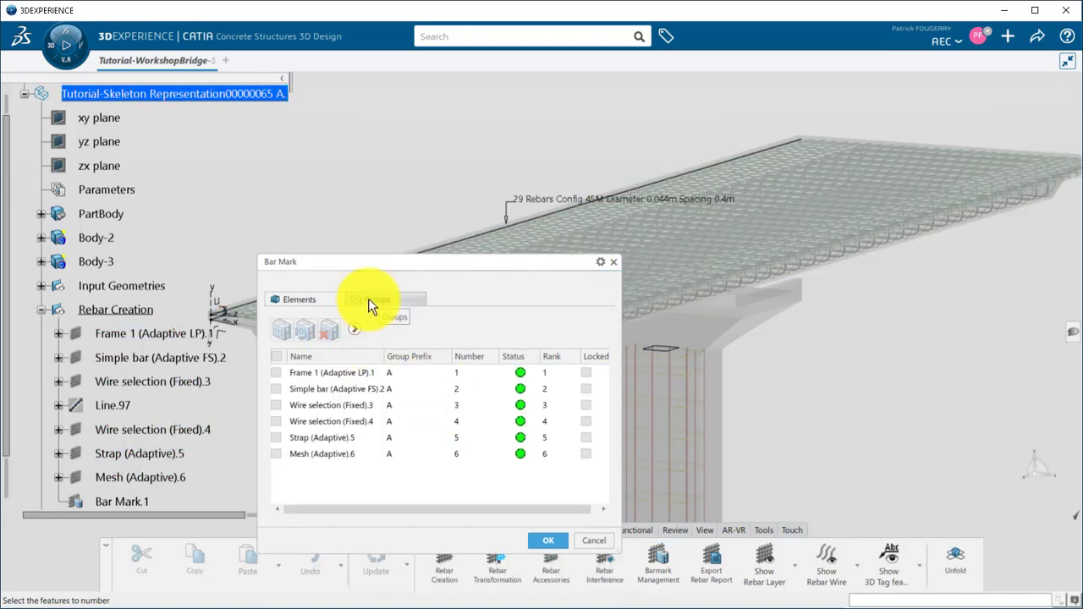
Check the bar mark's group A and its numbered elements, and accept the bar mark
left_click(369, 301)
left_click(303, 373)
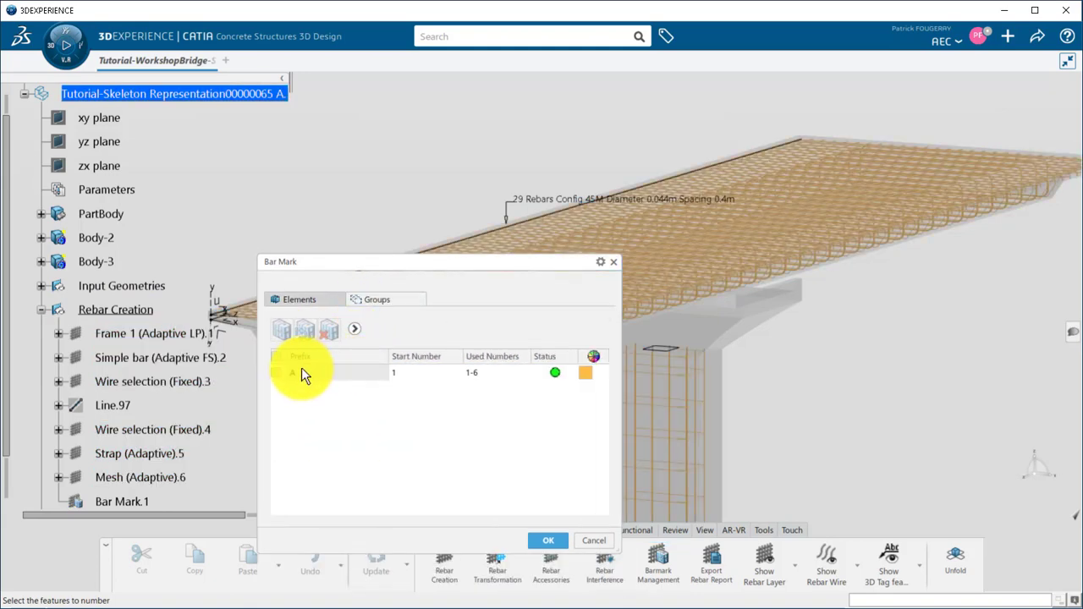
left_click(311, 300)
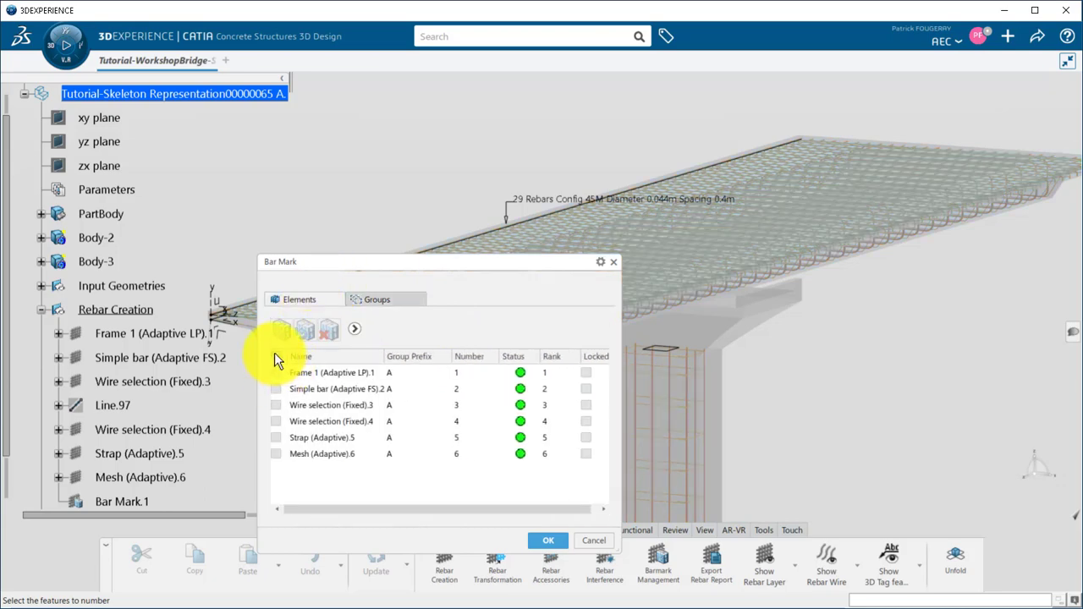
left_click(275, 355)
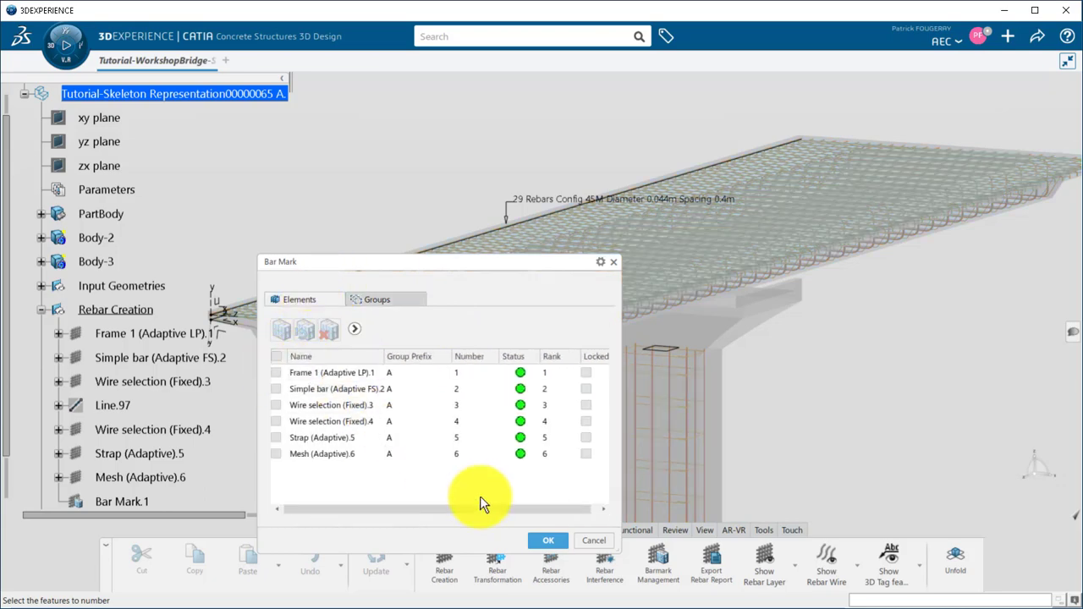
left_click(550, 541)
Export a rebar report in HTML format for the whole Rebar Creation set
middle_click_drag(552, 491, 617, 483)
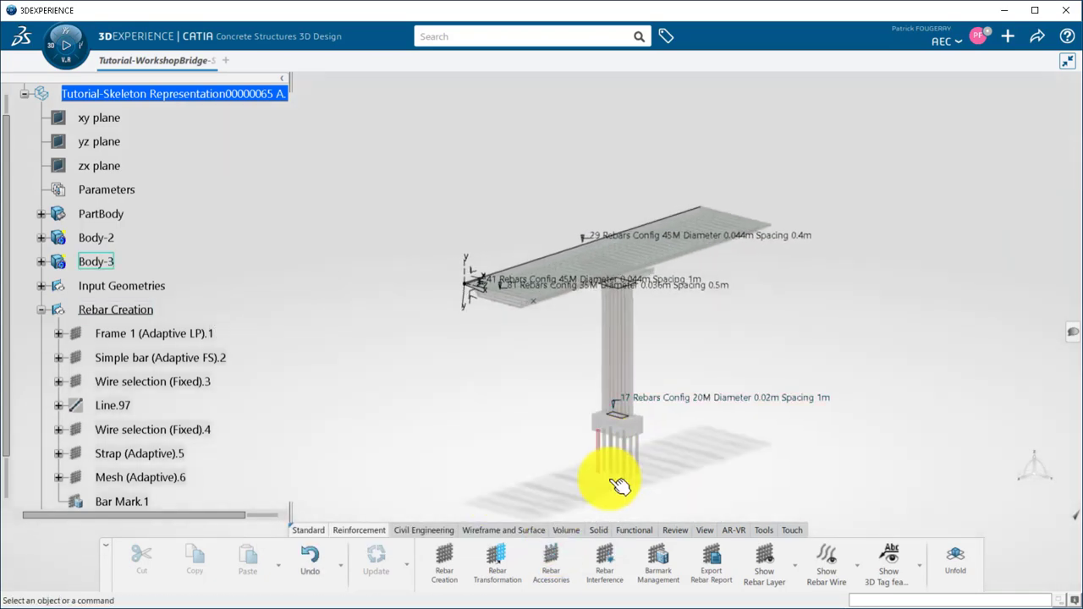
left_click(715, 556)
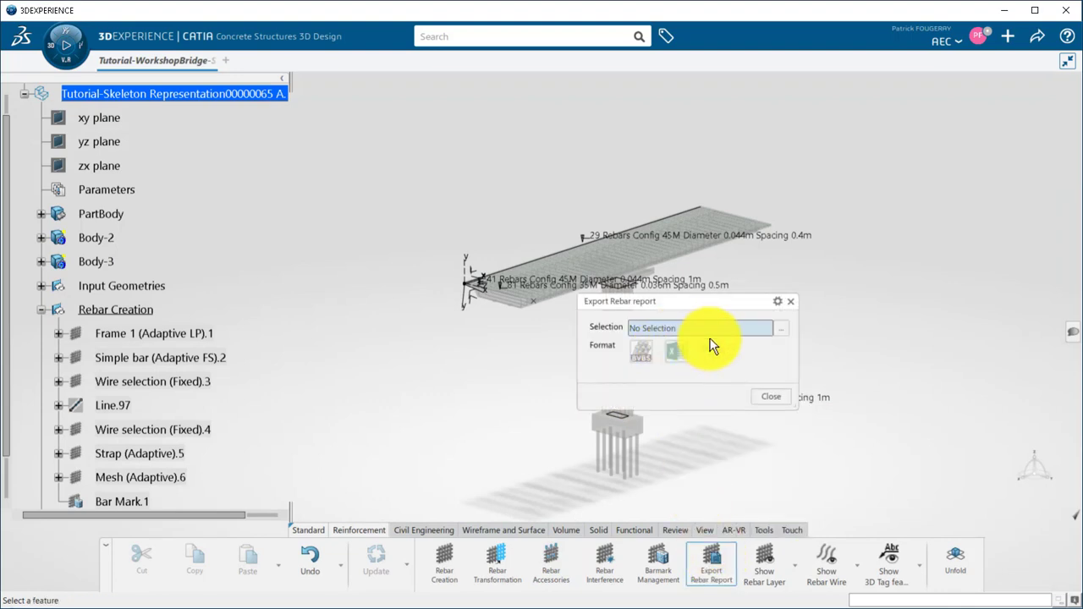
left_click(129, 312)
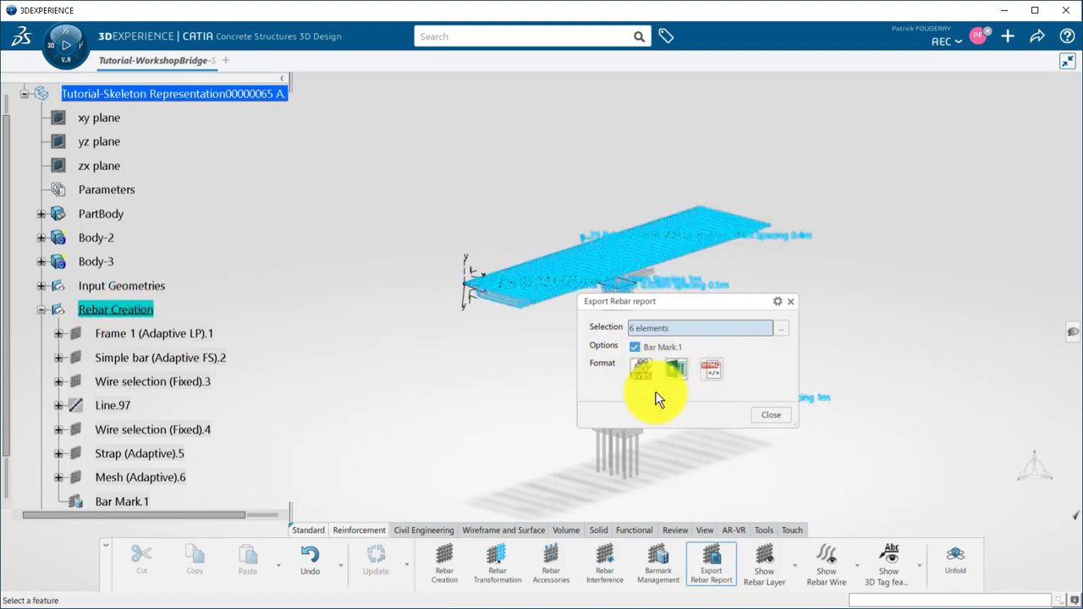
left_click(712, 373)
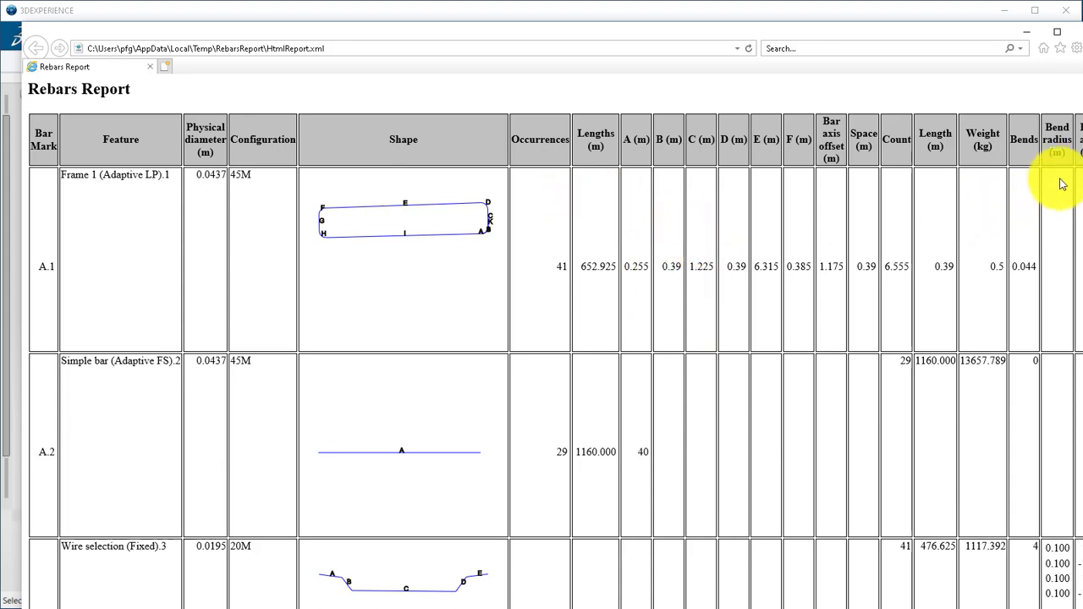
Examine the bar marks, configurations, shapes, lengths and weights of all rebars in the exported HTML report
scroll(1067, 178, "down", 2)
scroll(1077, 196, "down", 4)
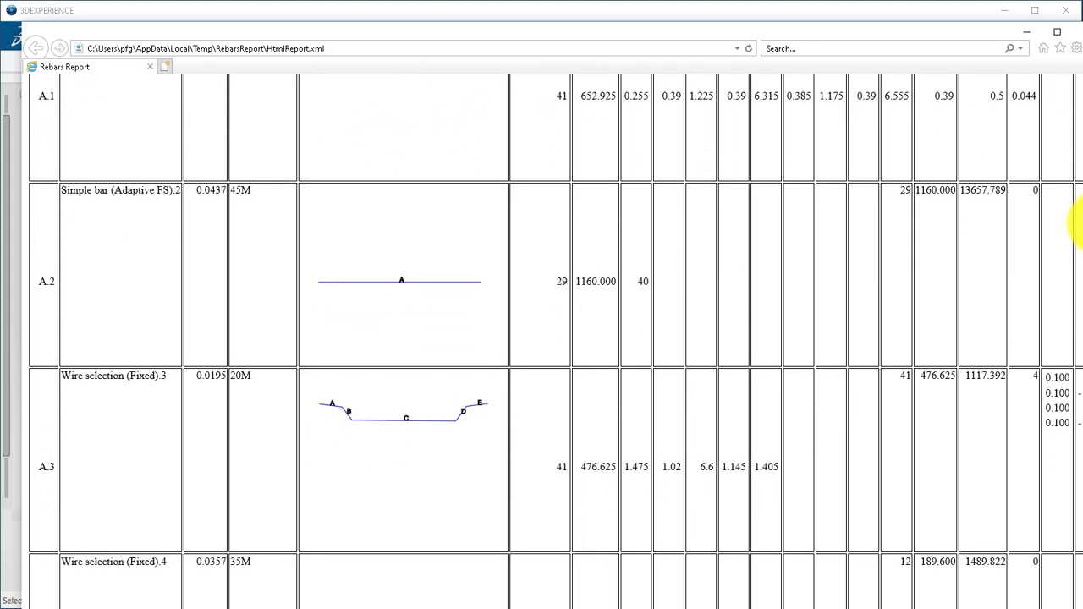
scroll(1077, 298, "down", 6)
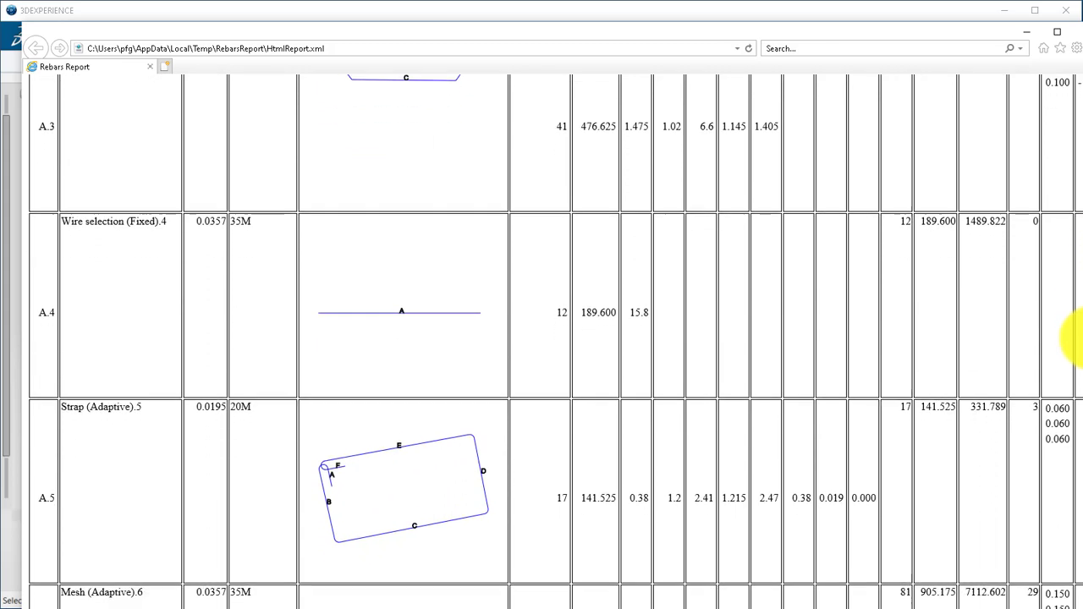
scroll(1074, 474, "down", 1)
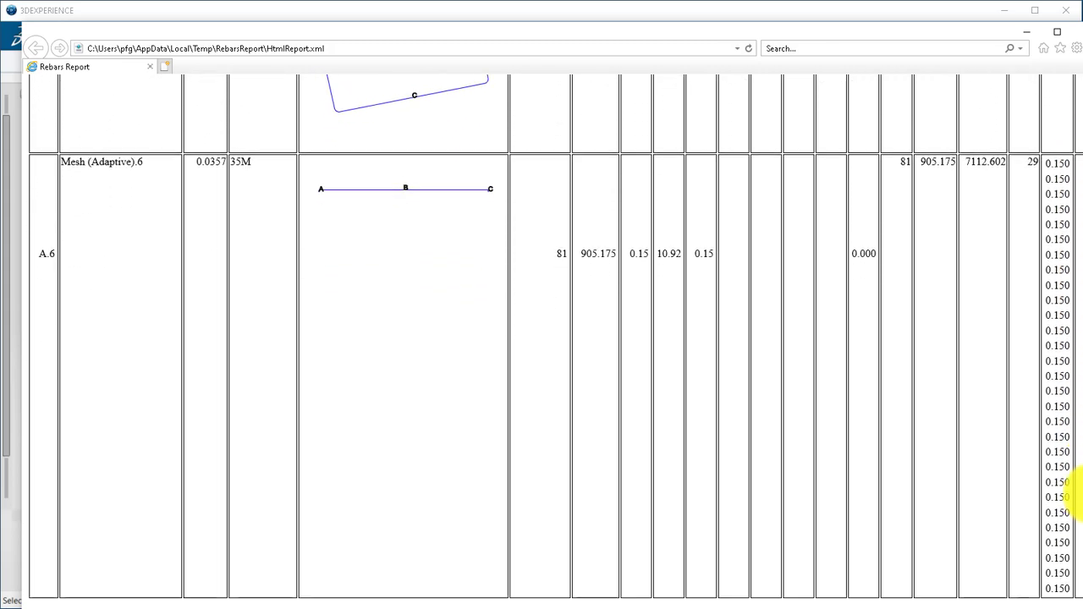
scroll(1074, 508, "up", 2)
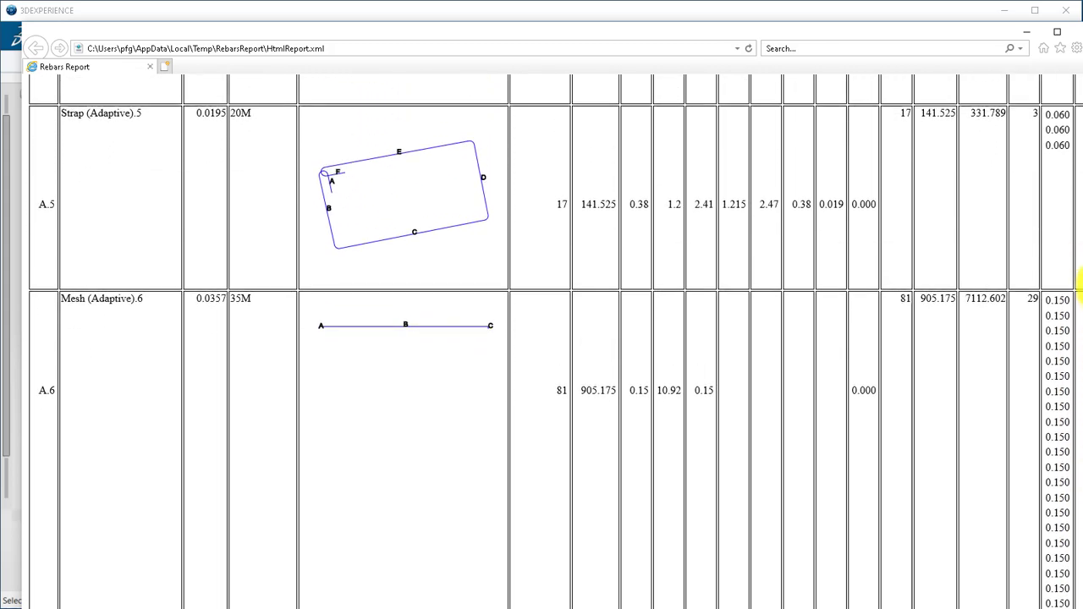
scroll(1068, 178, "up", 10)
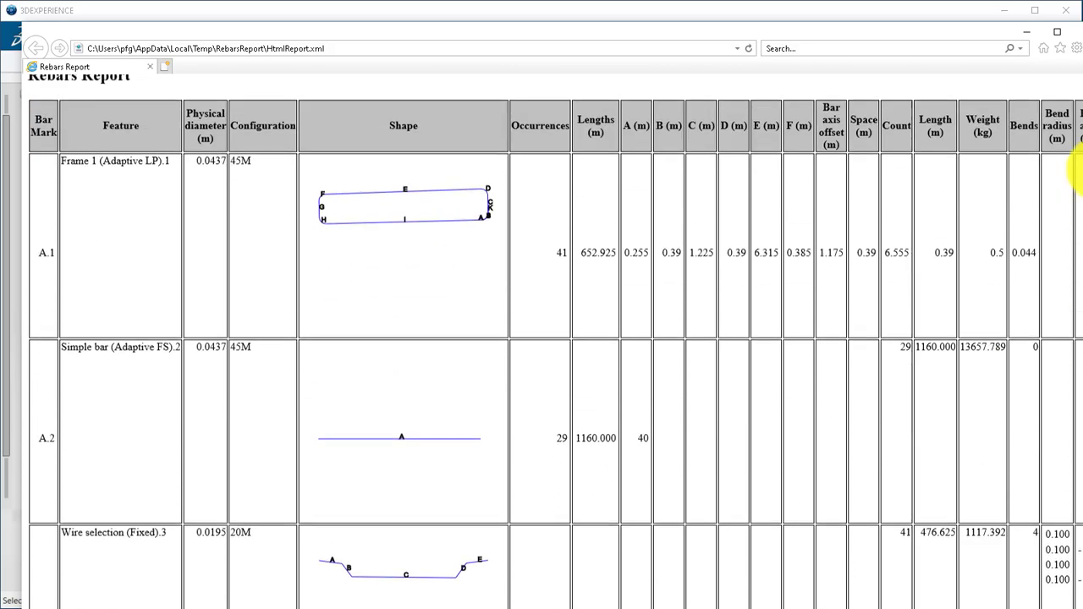